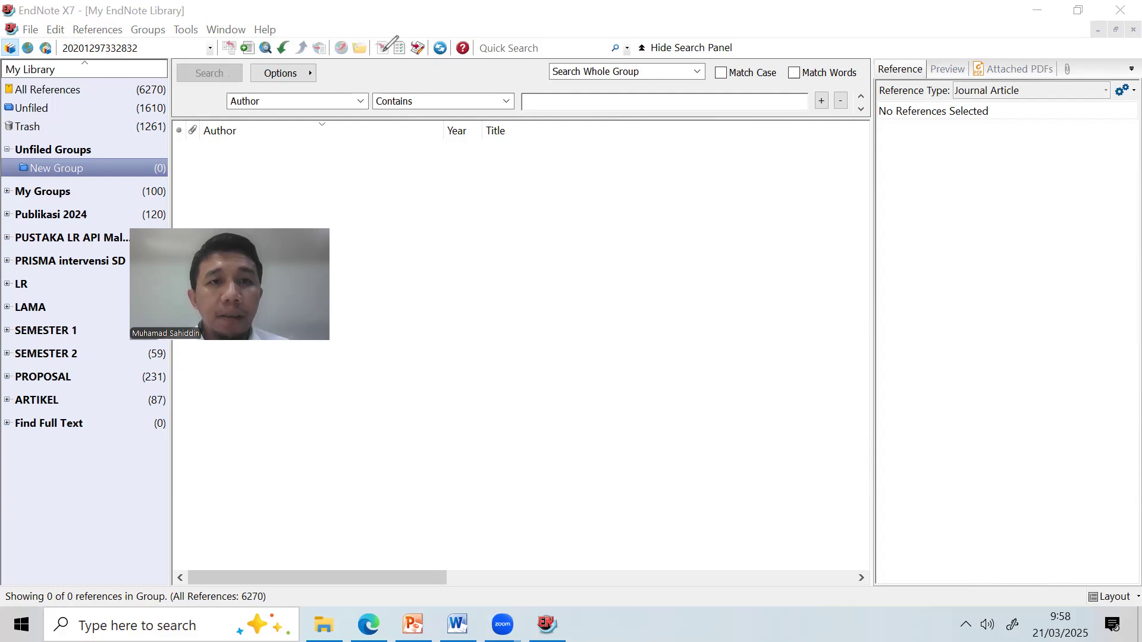
Point out the import and export features on the EndNote X7 toolbar.
mouse_move(377, 34)
mouse_down()
mouse_move(382, 67)
mouse_move(393, 36)
mouse_up()
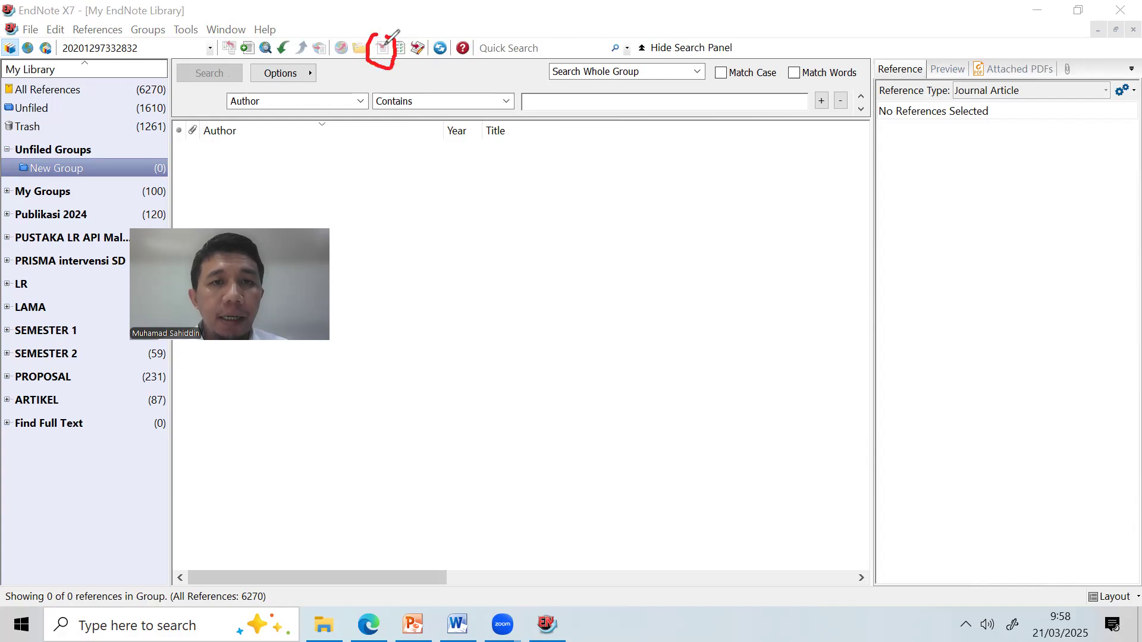
mouse_move(253, 35)
mouse_down()
mouse_move(239, 37)
mouse_move(250, 65)
mouse_move(254, 36)
mouse_up()
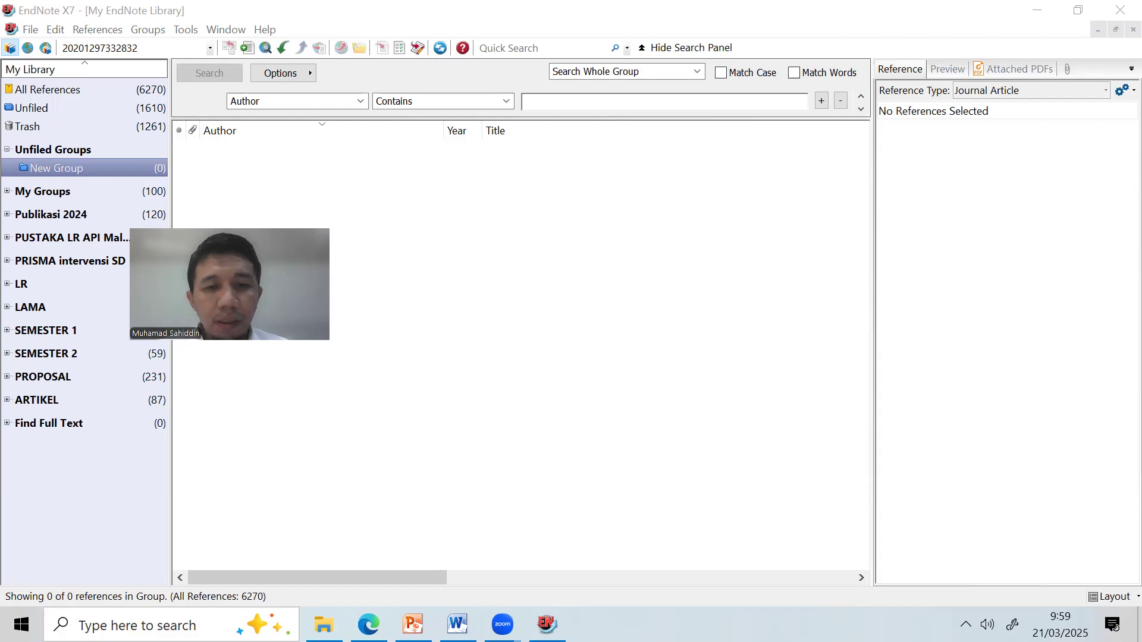
key(alt+Tab)
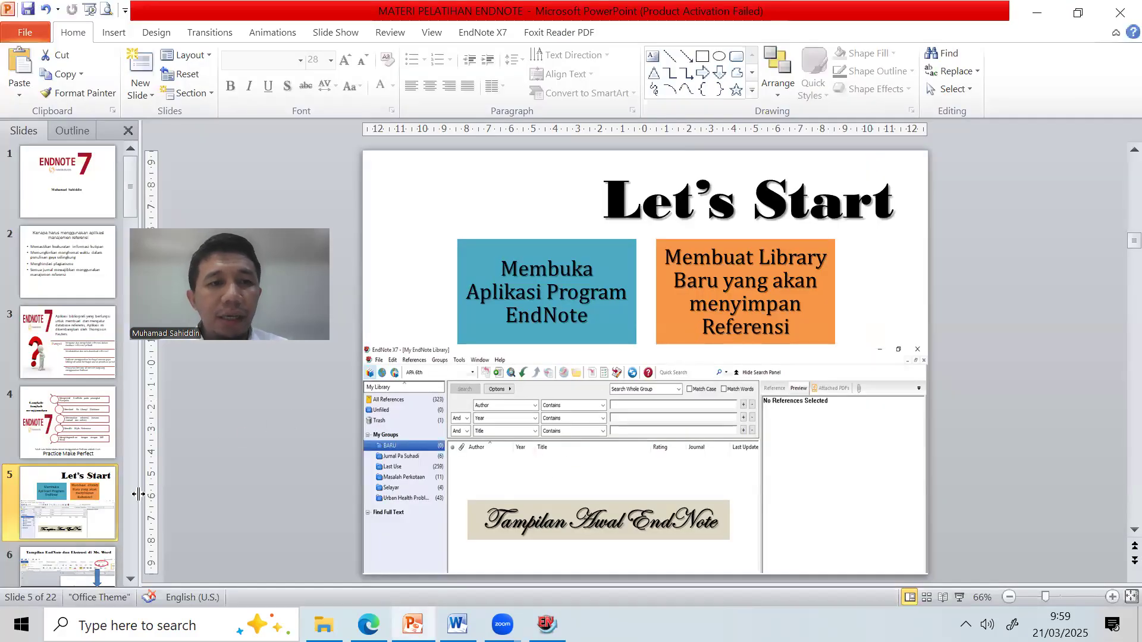
Go to slide 6, 'Tampilan EndNote dan Ekstensi di Ms. Word', in the training deck.
scroll(90, 494, down, 1)
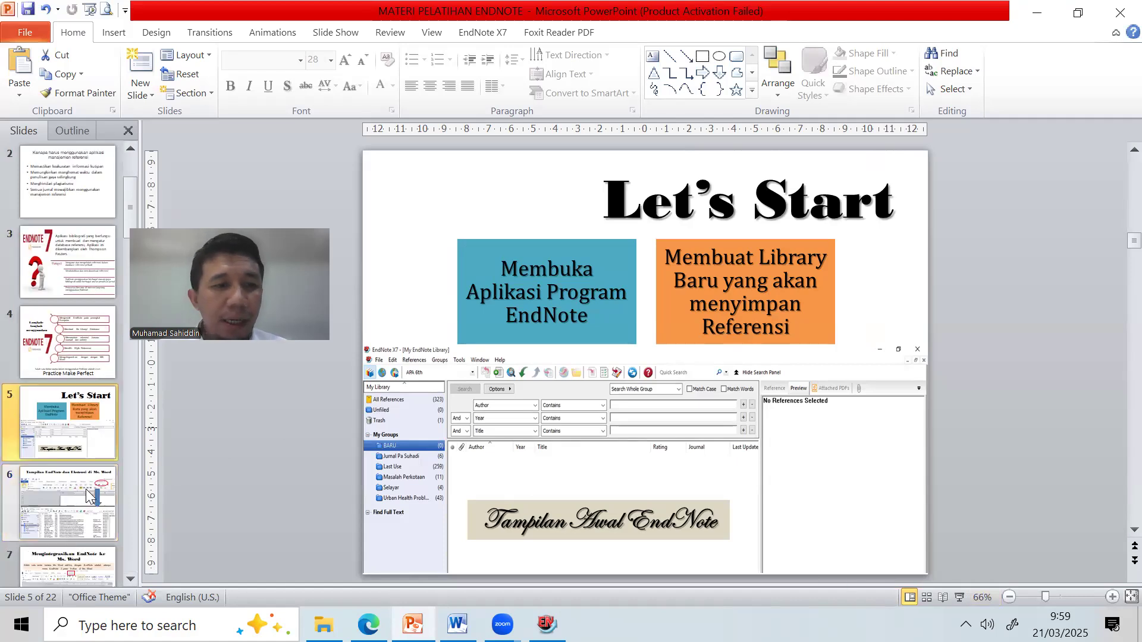
click(73, 510)
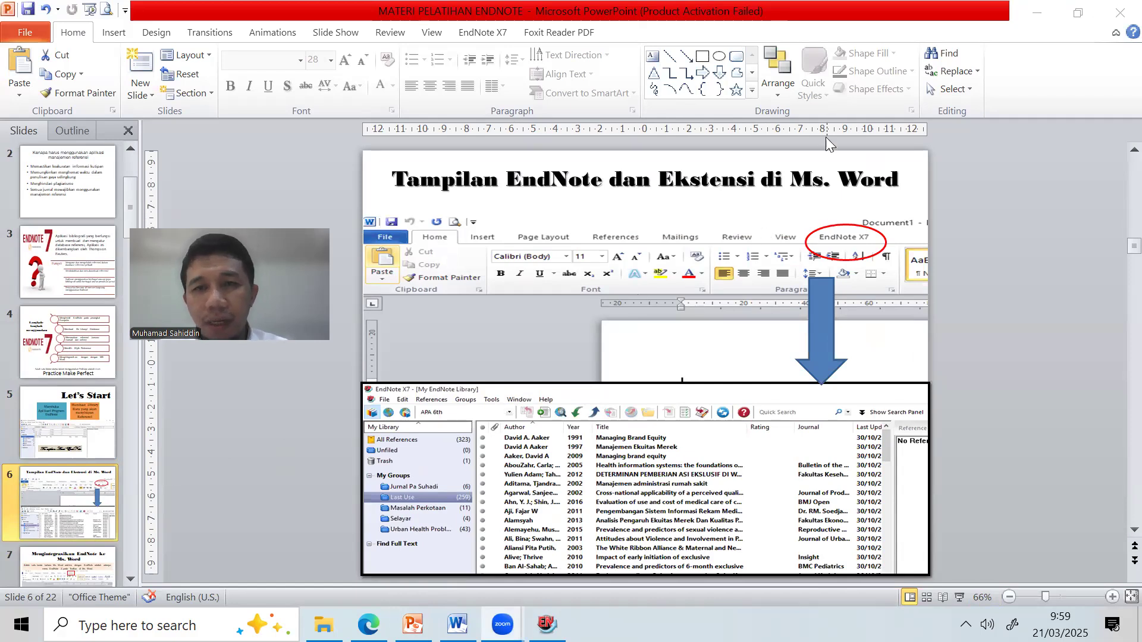
click(958, 597)
click(959, 597)
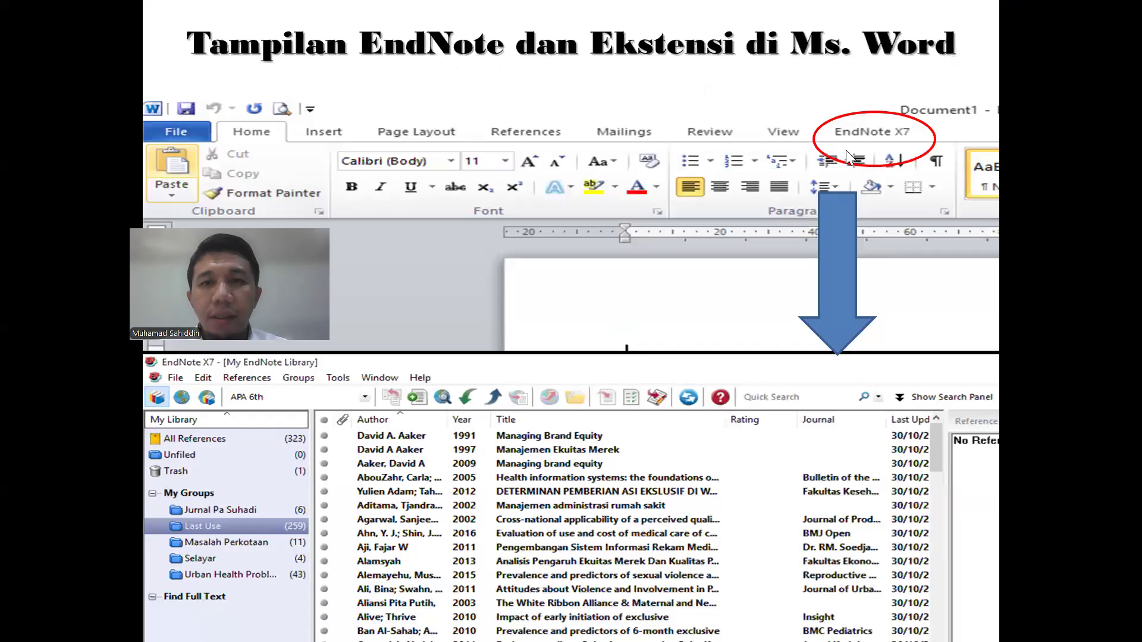
key(ctrl+p)
mouse_move(821, 110)
mouse_down()
mouse_move(933, 176)
mouse_move(918, 108)
mouse_up()
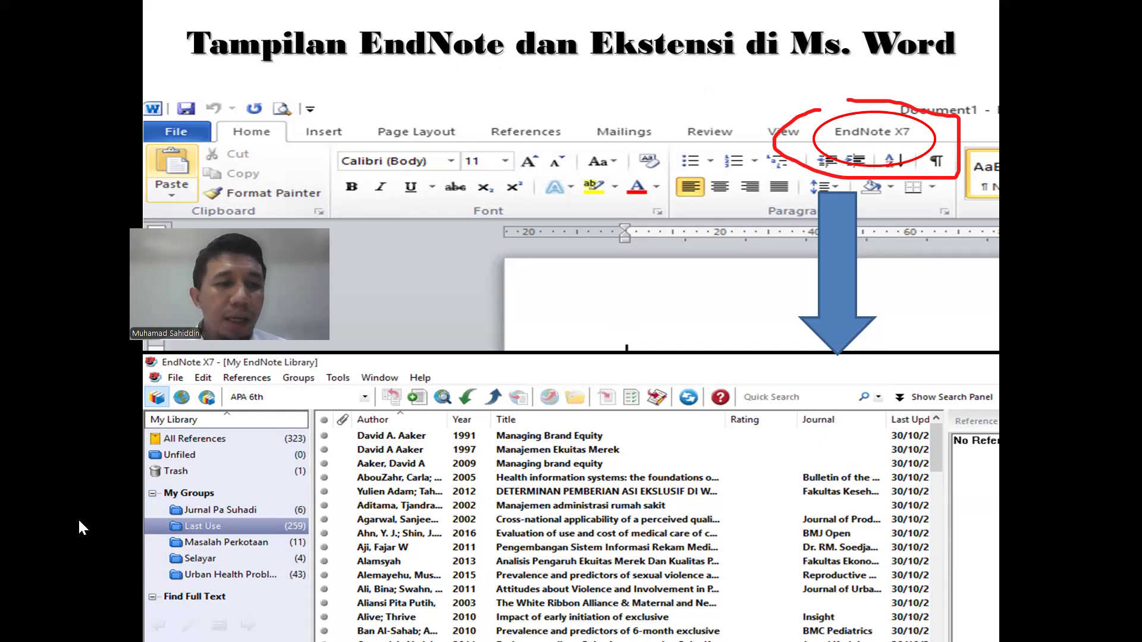
key(e)
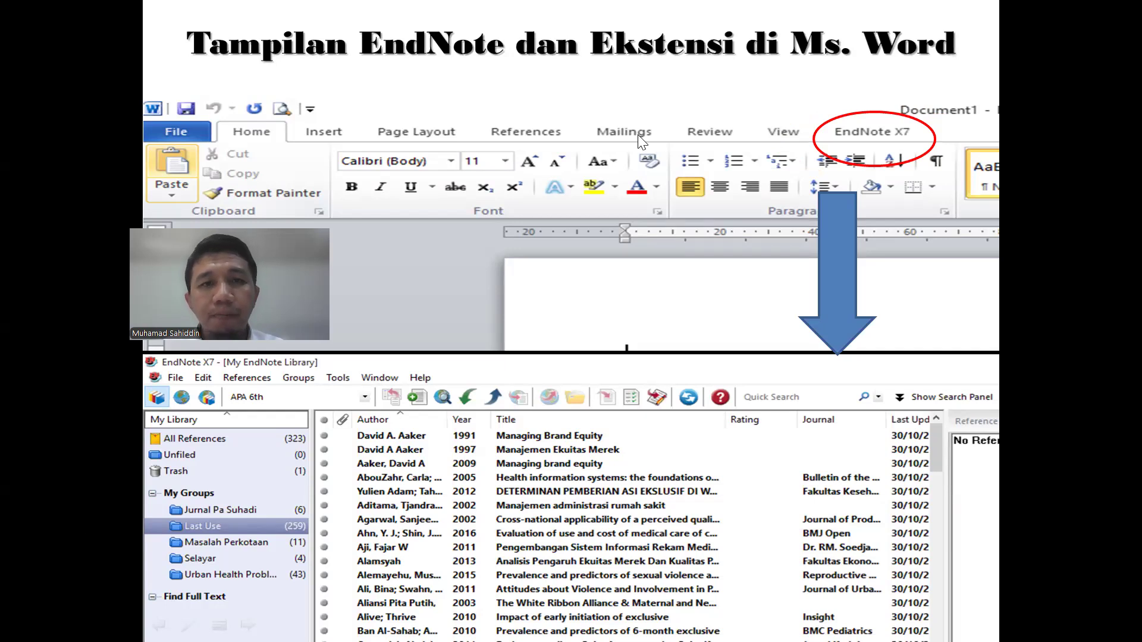
right_click(654, 208)
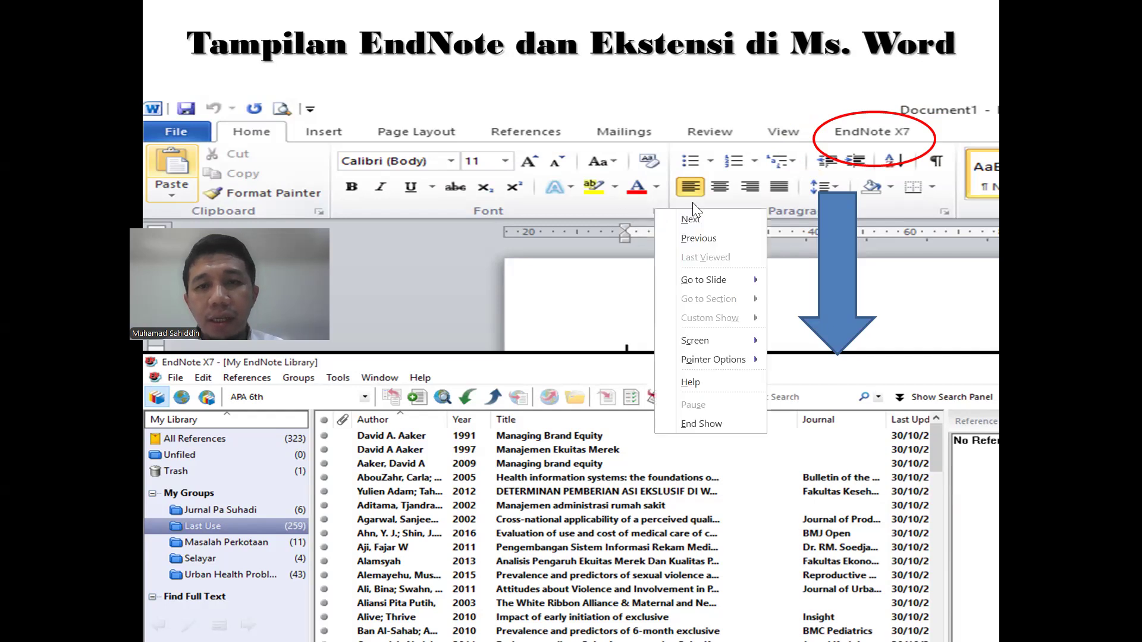
click(691, 424)
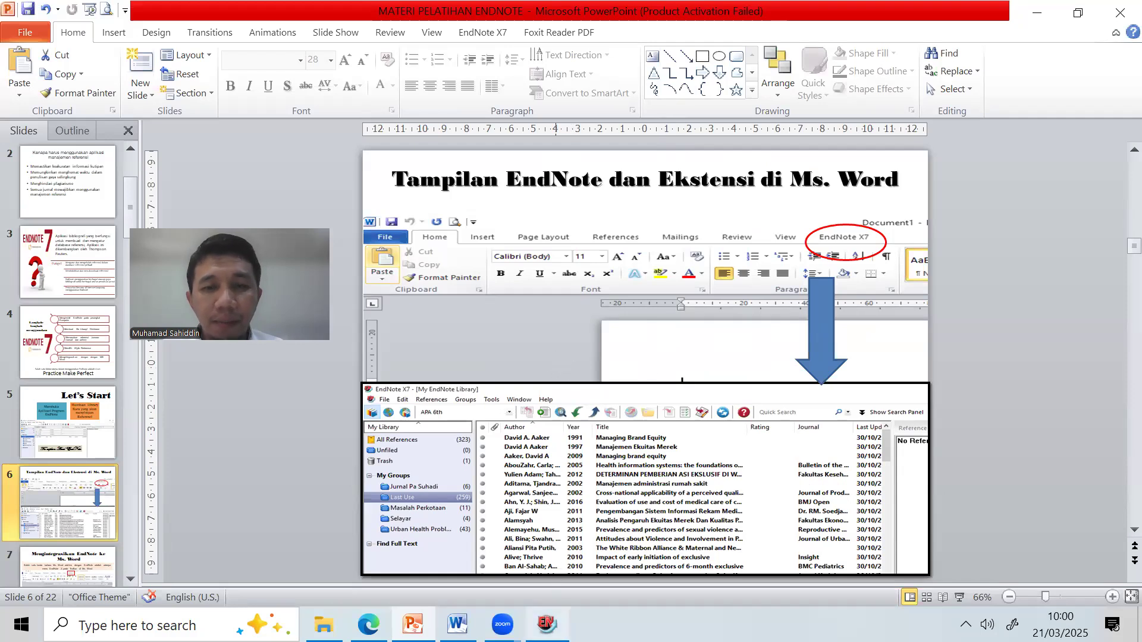
mouse_move(546, 625)
click(457, 624)
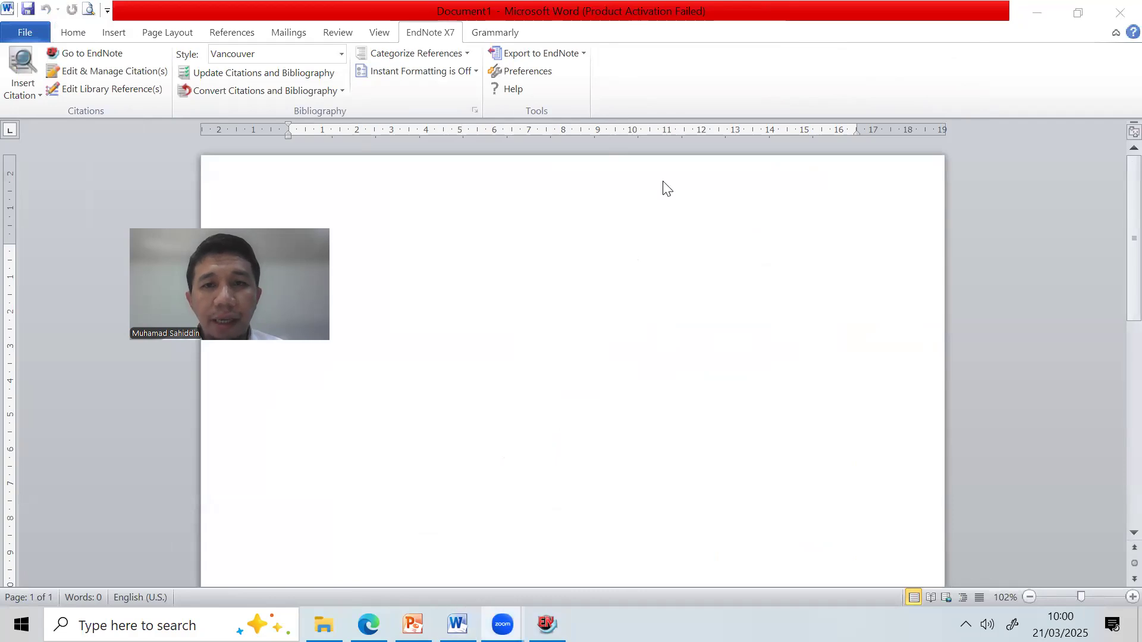
Show the EndNote X7 and insert features on Word's ribbon, then jump to the EndNote library.
drag(463, 26, 426, 10)
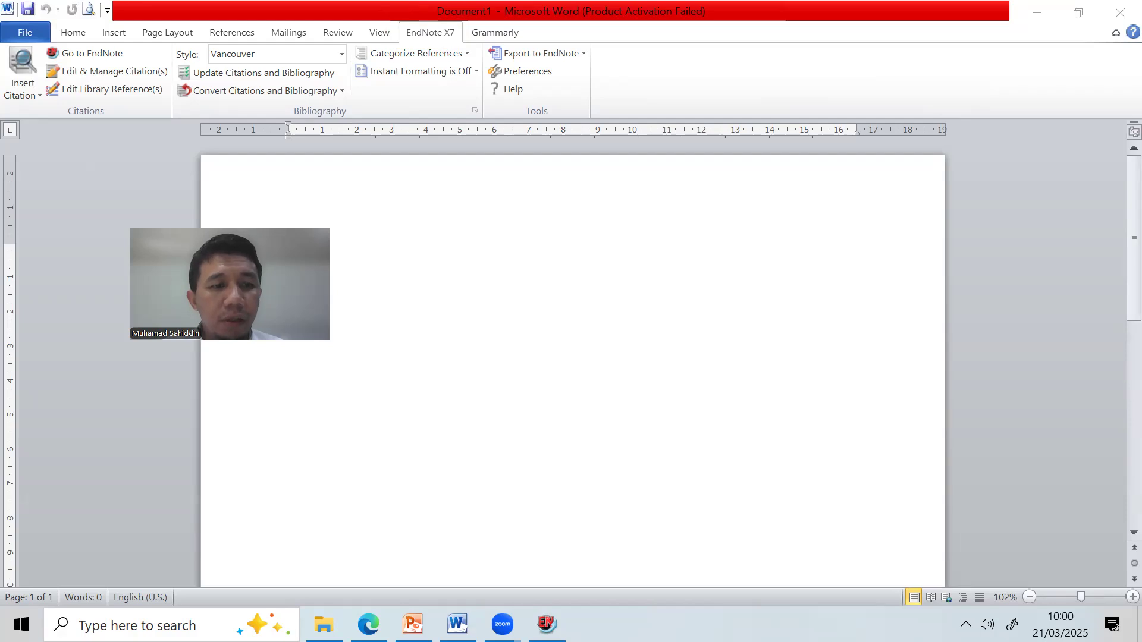
click(113, 32)
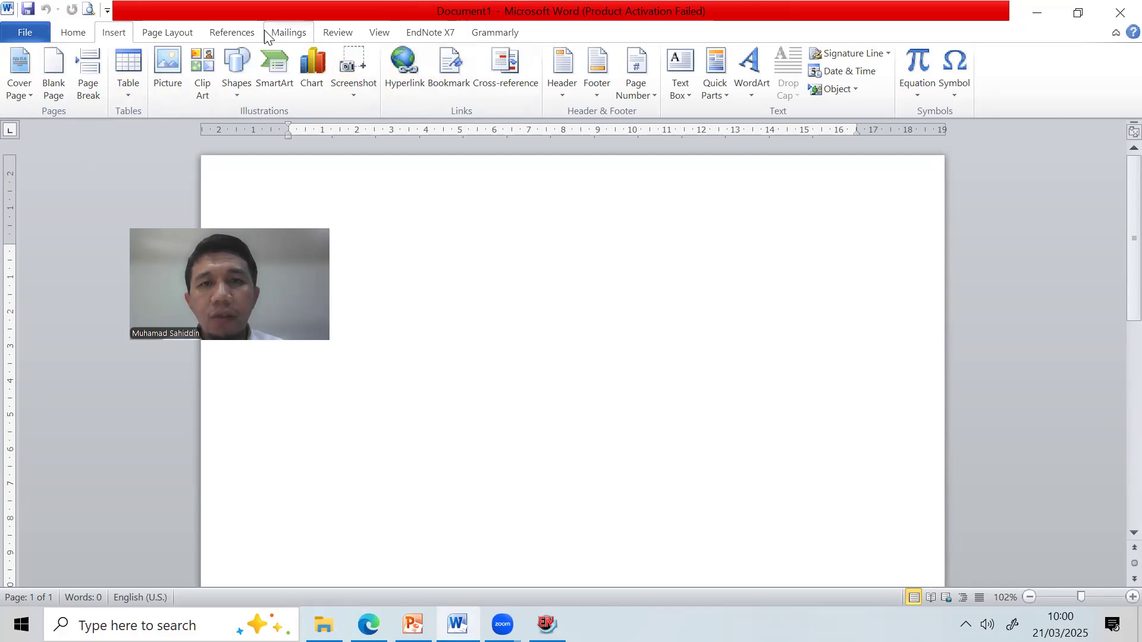
click(415, 34)
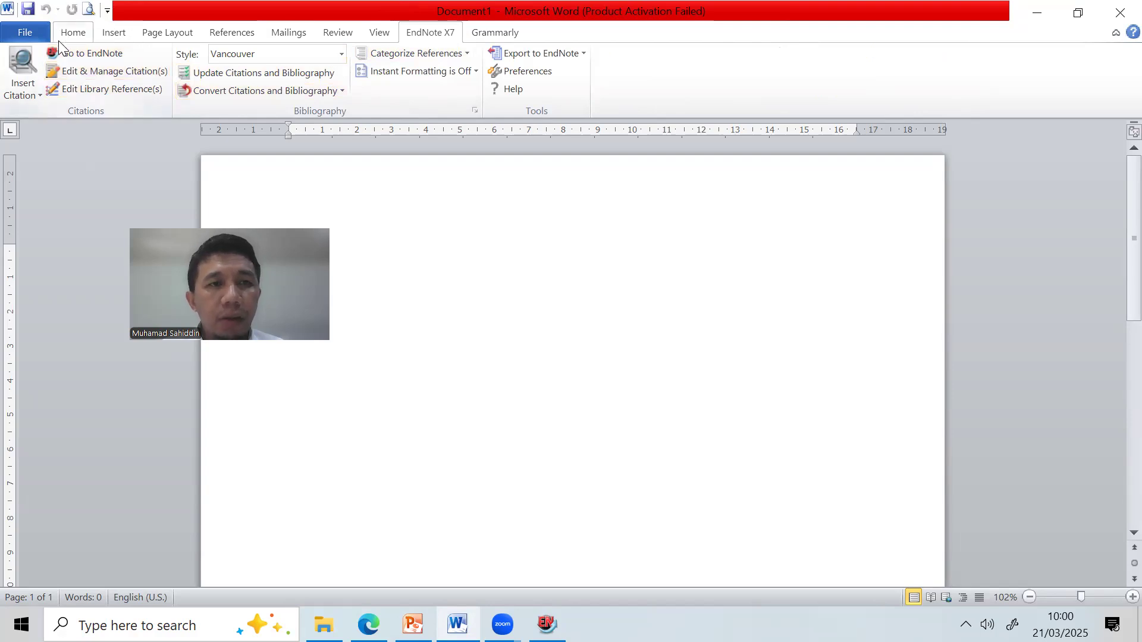
click(79, 48)
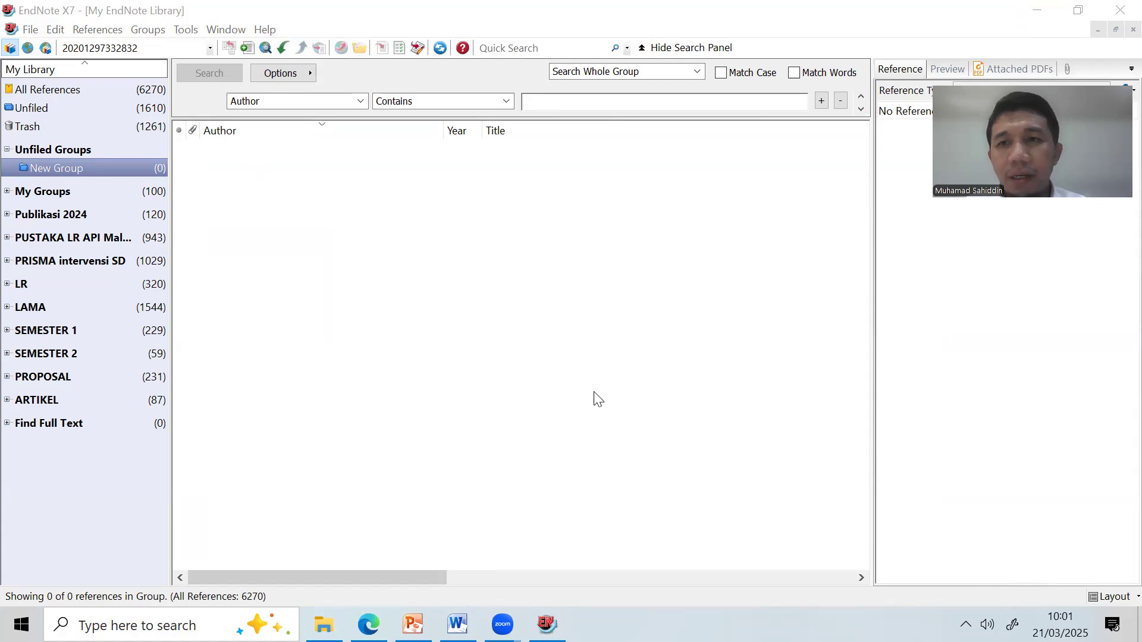
Browse the Publikasi 2024 references, reselect the empty New Group, then return to the slide deck.
click(141, 216)
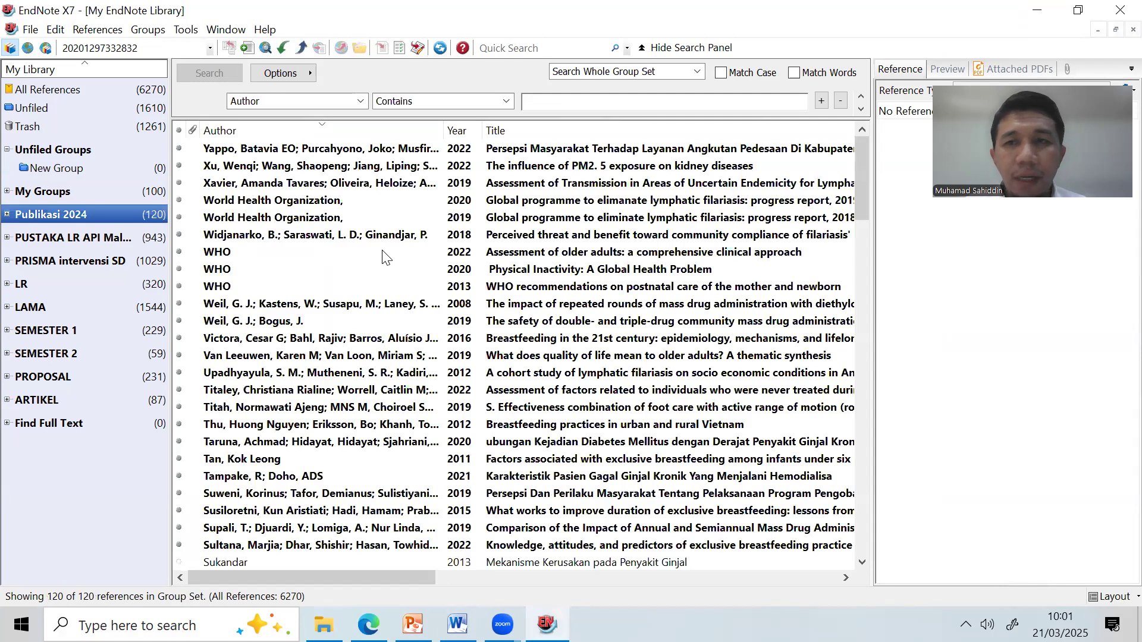
scroll(385, 257, down, 8)
scroll(386, 257, up, 3)
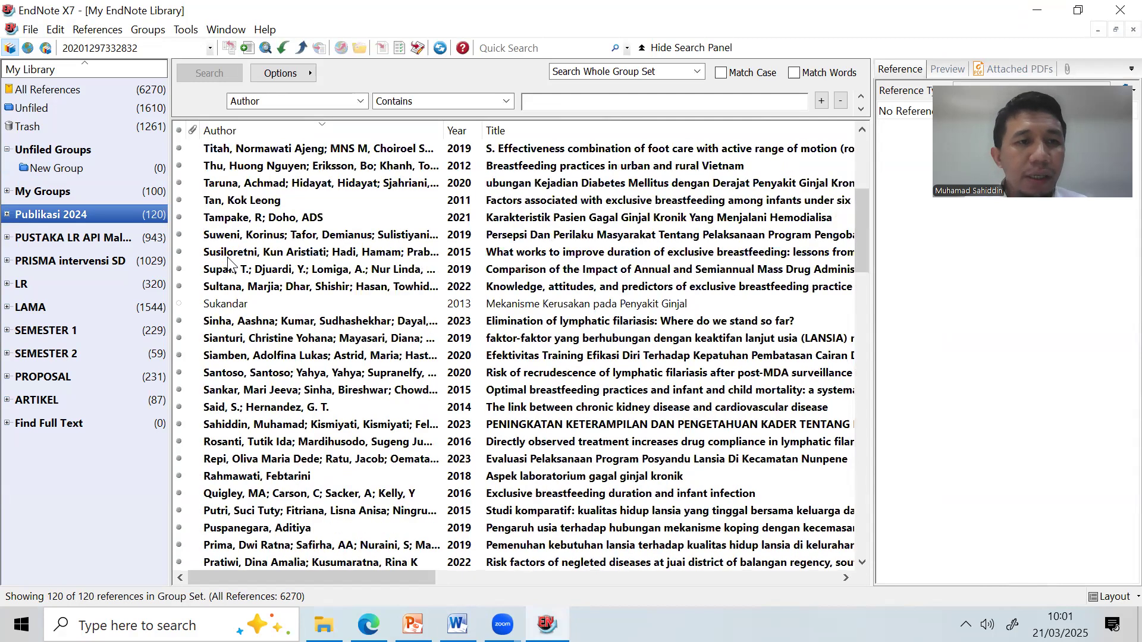
click(114, 166)
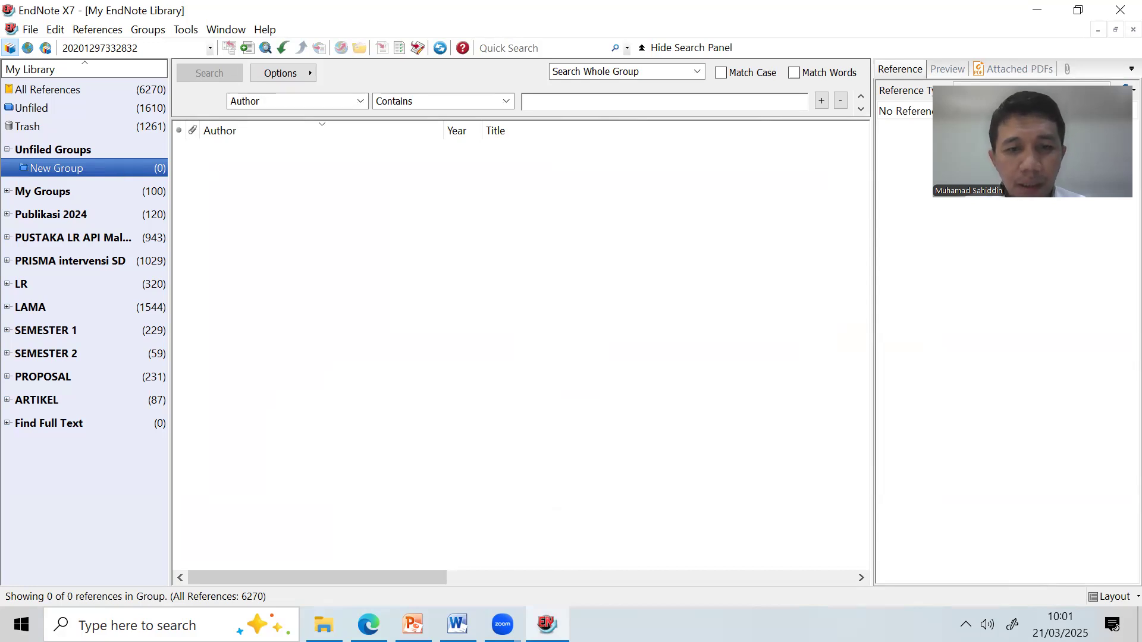
key(alt+Tab)
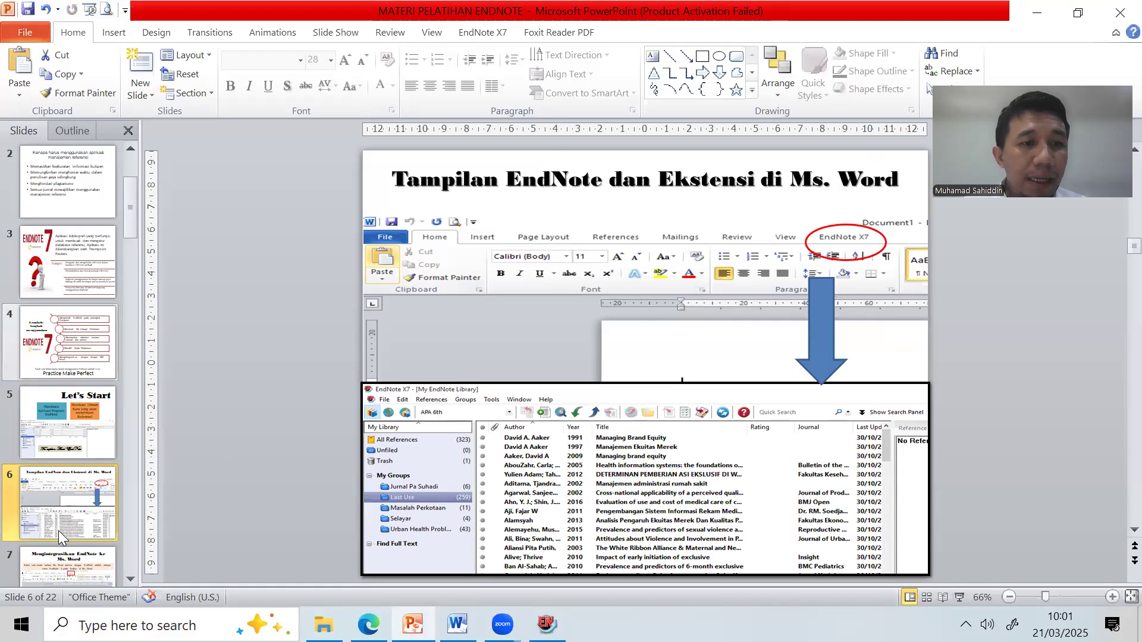
Advance through slide 7 on EndNote-Word integration to slide 8 on common reference sources.
click(67, 562)
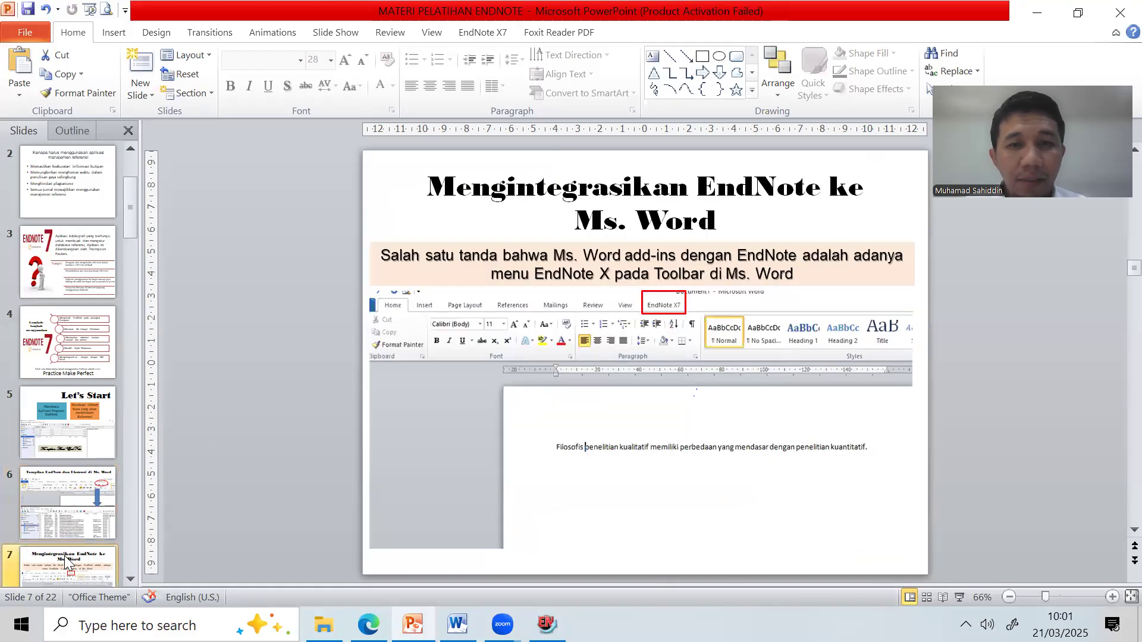
scroll(126, 445, down, 2)
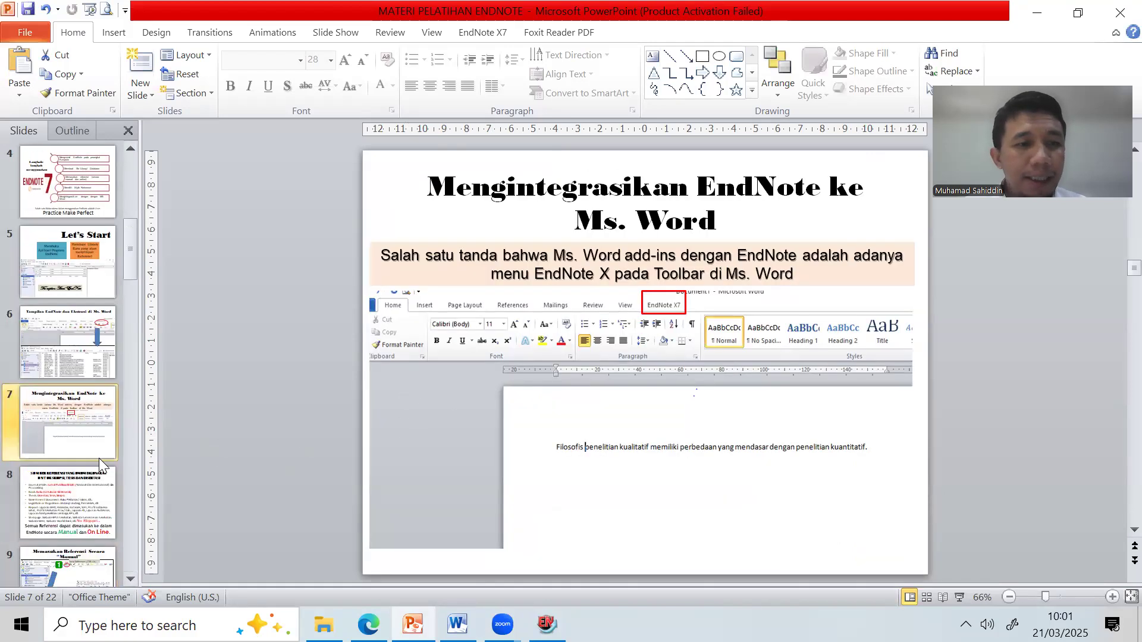
click(72, 499)
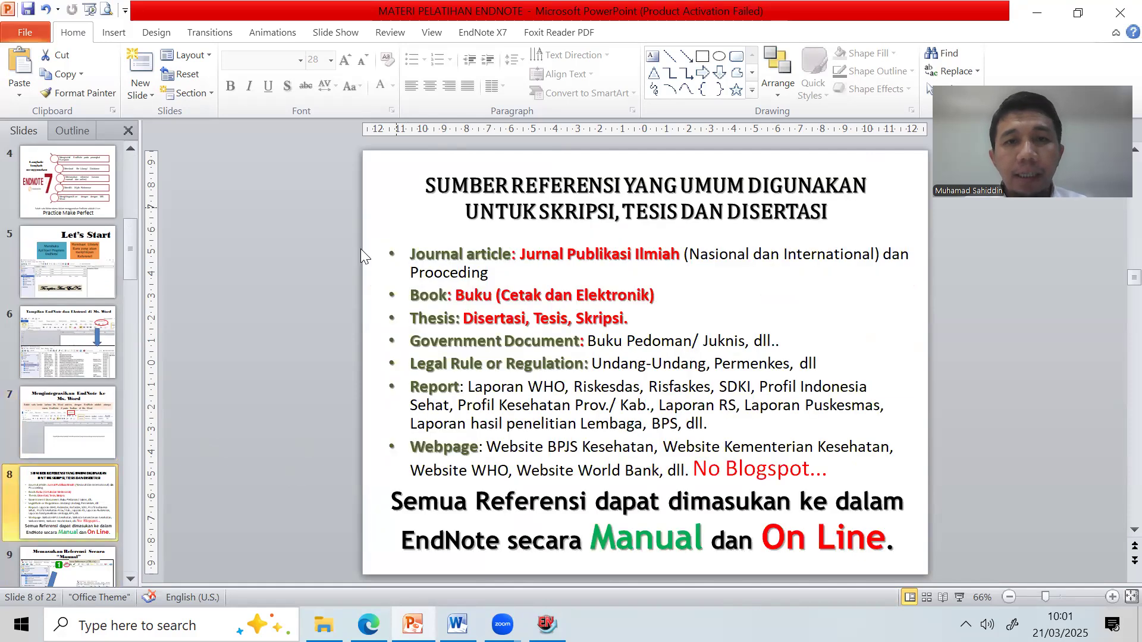
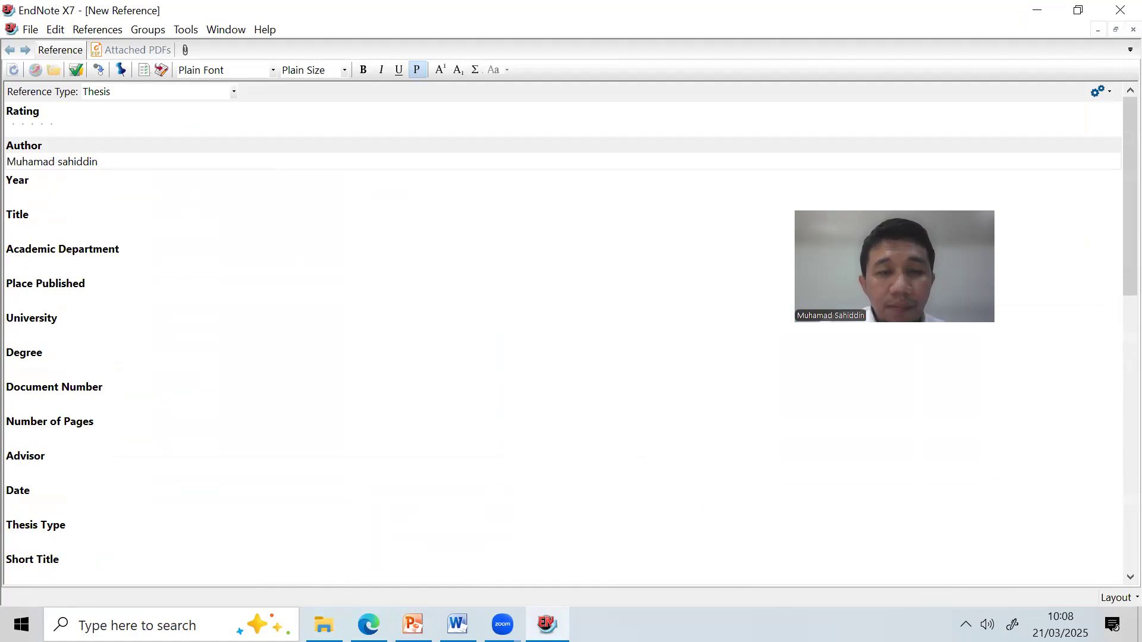
Enter Year 2024 and the title 'Kepatuhan Minum Obat Malaria'.
key(Tab)
text(2024)
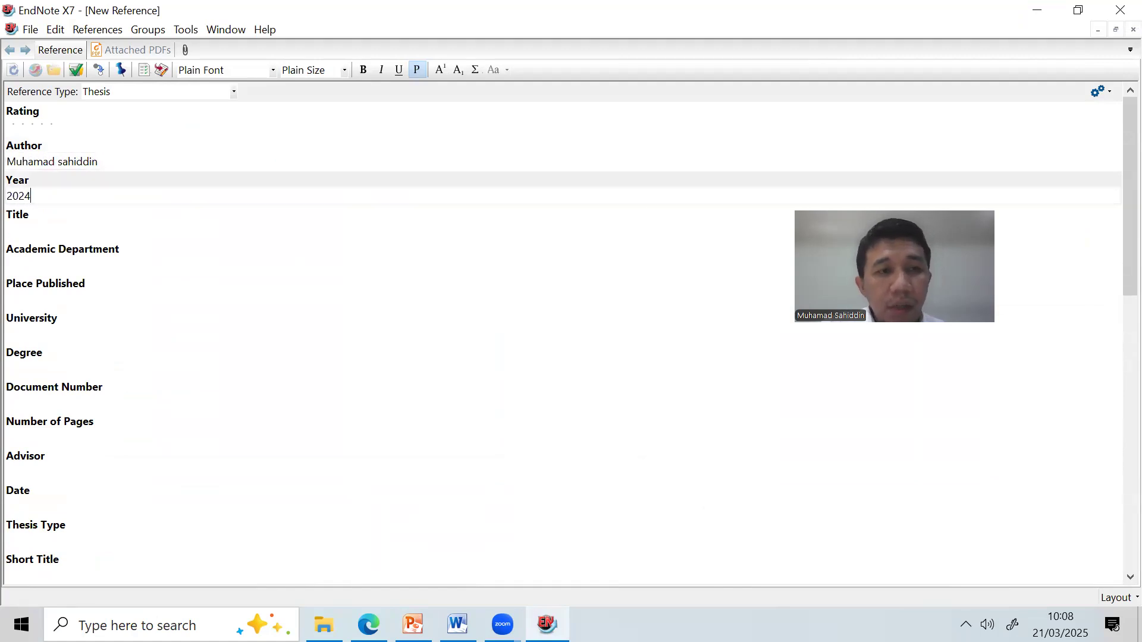
key(Tab)
text(Mala)
key(BackSpace)
key(BackSpace)
key(BackSpace)
key(BackSpace)
text(Kepatuhan )
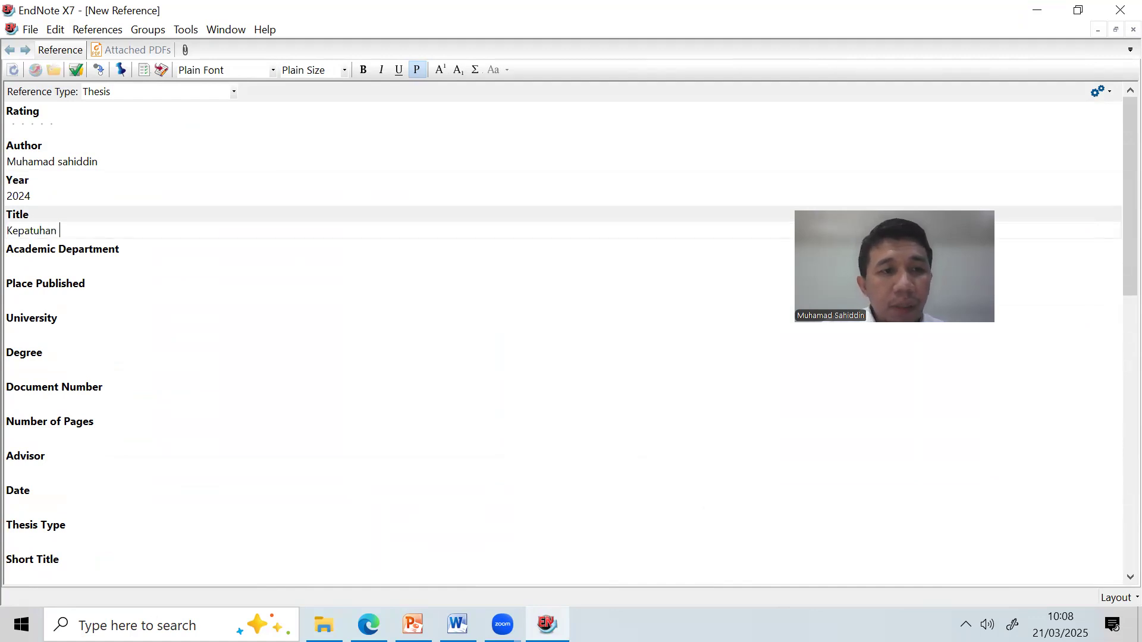
text(Minum Obat malar)
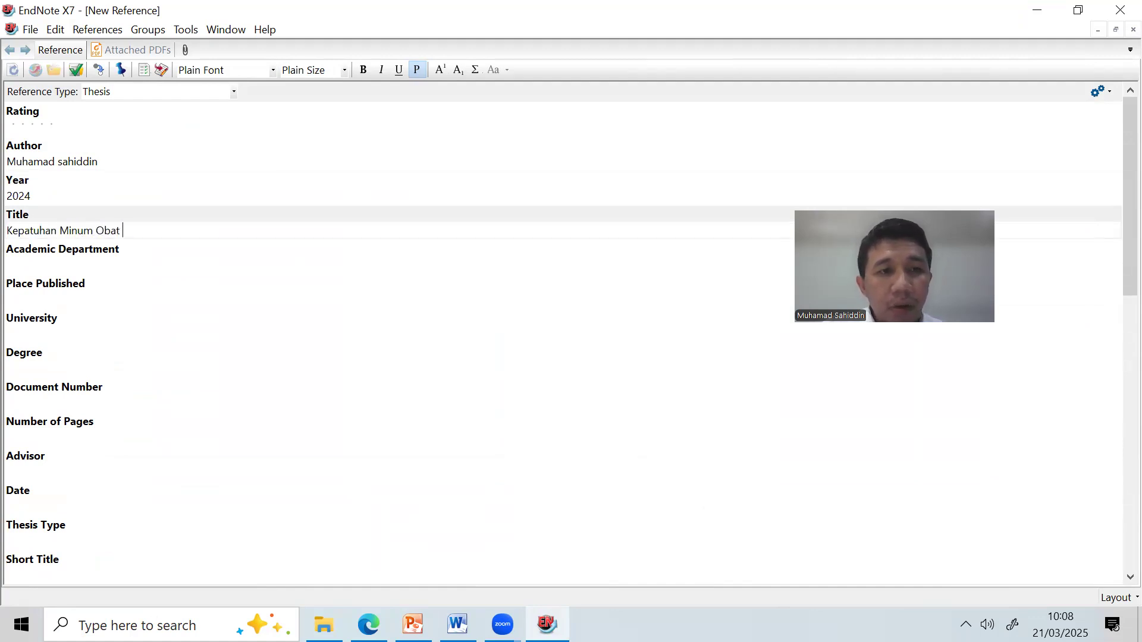
key(BackSpace)
key(BackSpace)
key(BackSpace)
key(BackSpace)
key(BackSpace)
text(Malaria)
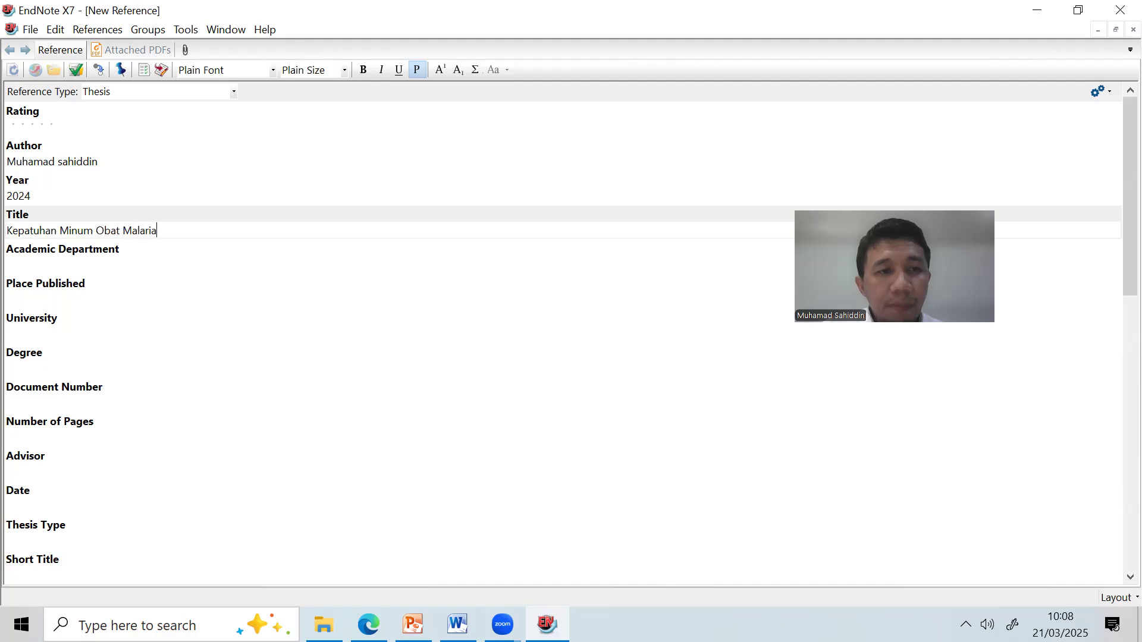
Fill department Jurusan Keperawatan, place Jayapura and university Poltekkes Kemenkes Jayapura.
key(Tab)
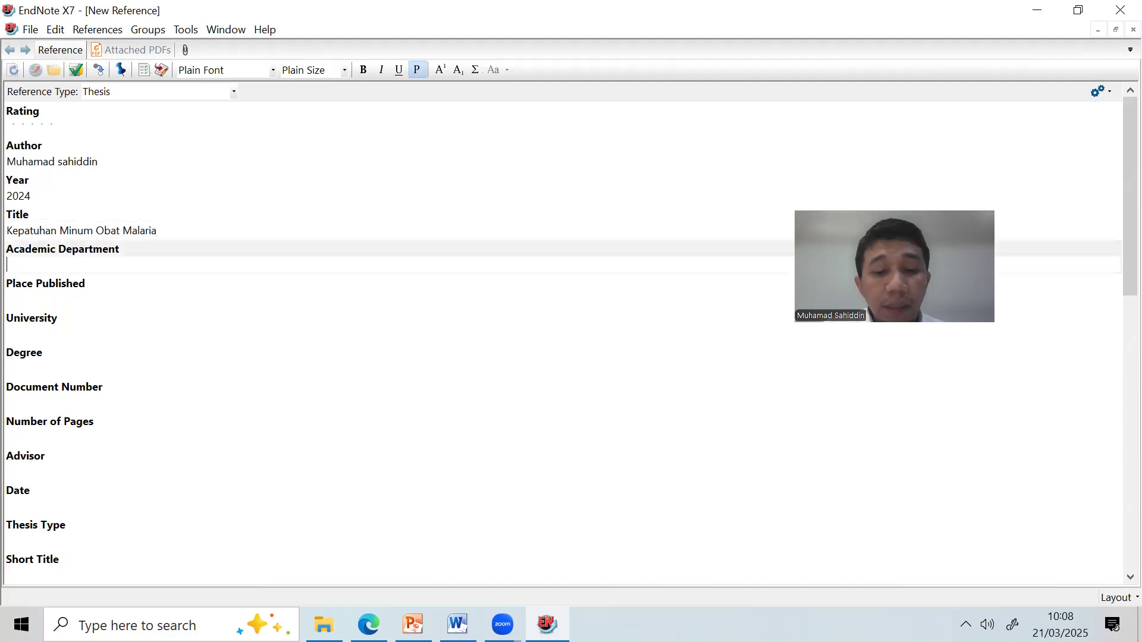
text(Keperaw)
key(BackSpace)
key(BackSpace)
key(BackSpace)
key(BackSpace)
key(BackSpace)
key(BackSpace)
key(BackSpace)
text(Jurusan Keperawattan)
key(Tab)
text(Jayaur)
key(BackSpace)
key(BackSpace)
text(pura)
key(Tab)
text(Pol)
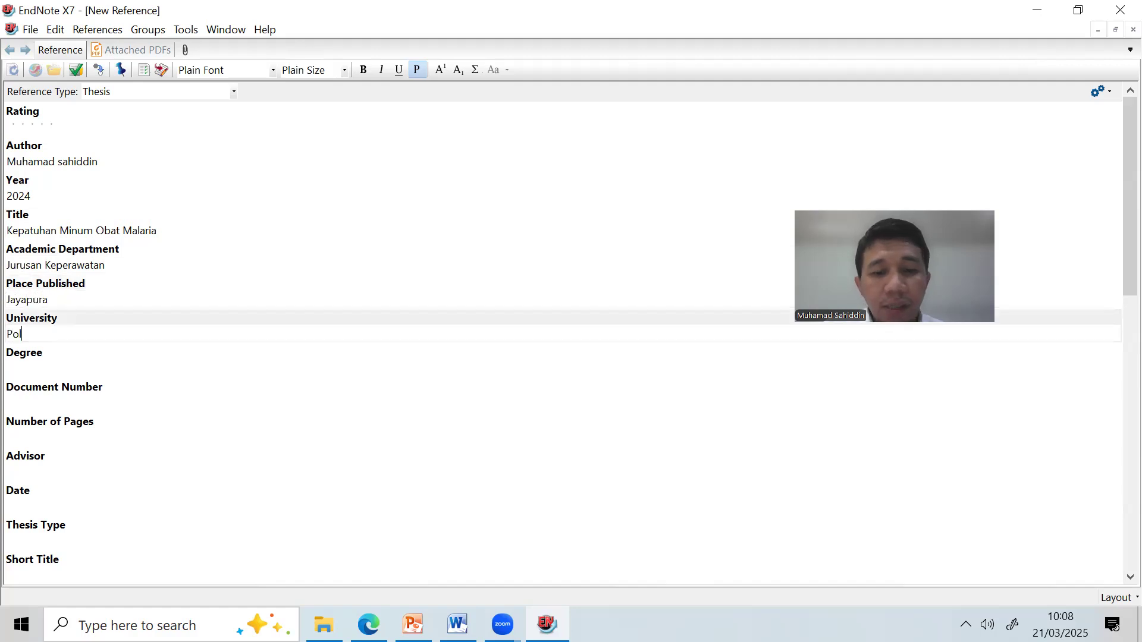
text(tekkes Kemenkes Jayapura)
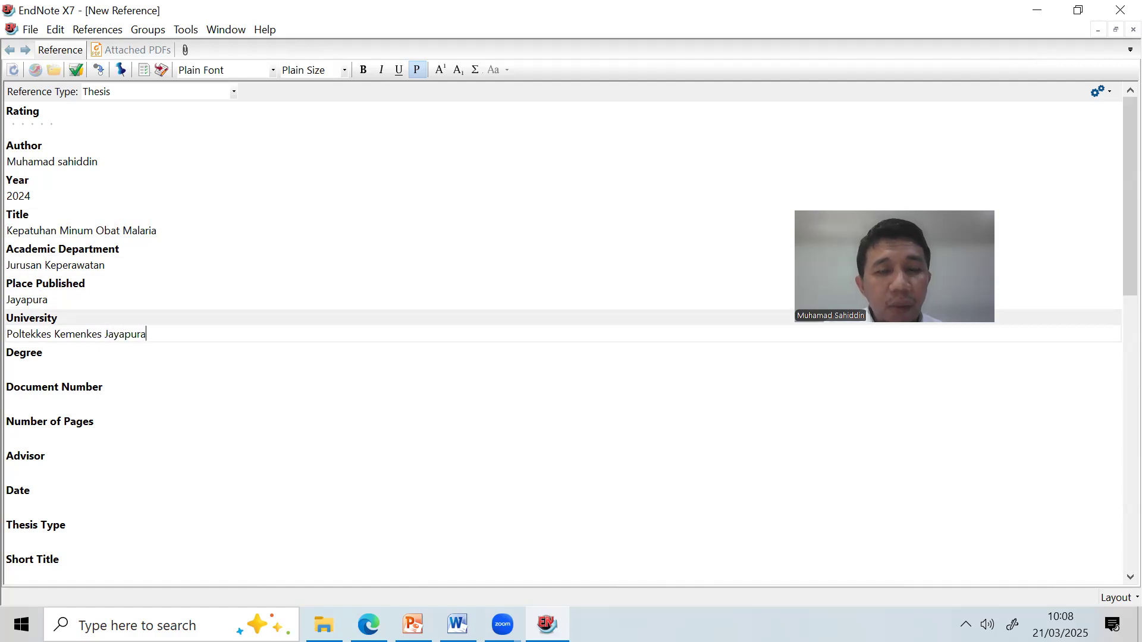
Set the Degree to Magister and the Thesis Type to Tesis.
key(Tab)
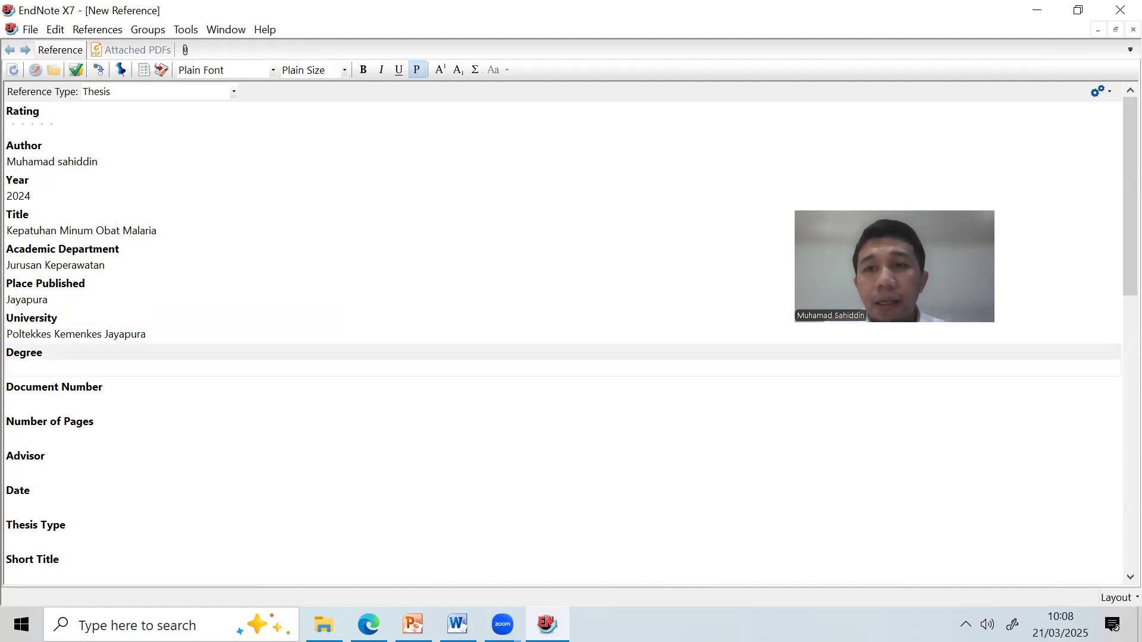
text(Dokto)
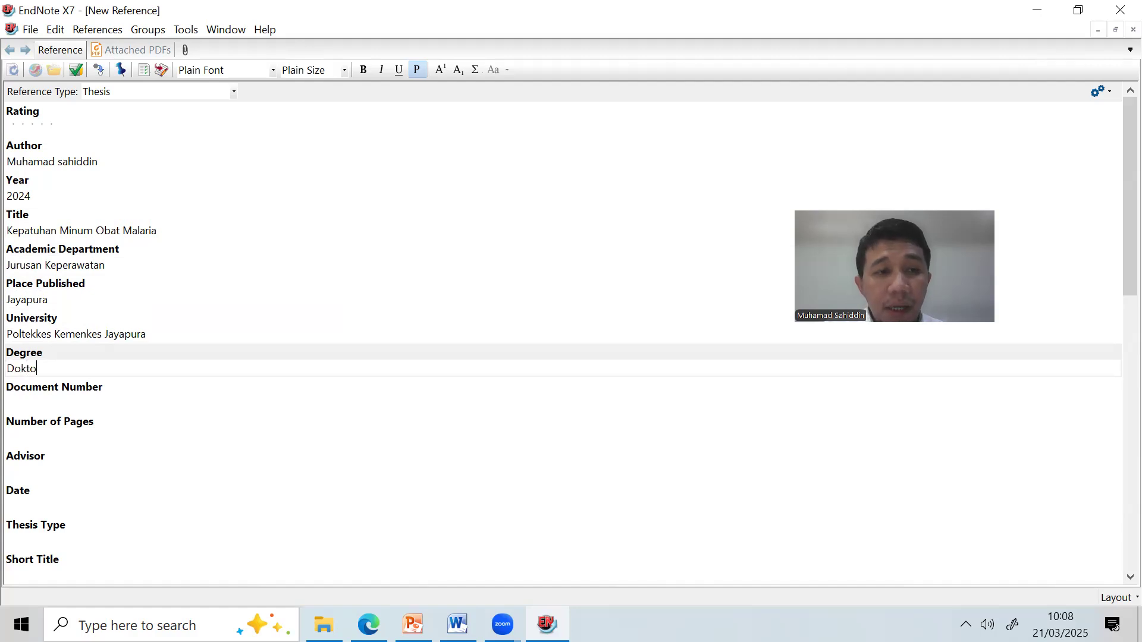
text(ral)
key(BackSpace)
key(BackSpace)
key(BackSpace)
key(BackSpace)
key(BackSpace)
key(BackSpace)
key(BackSpace)
text(Magister)
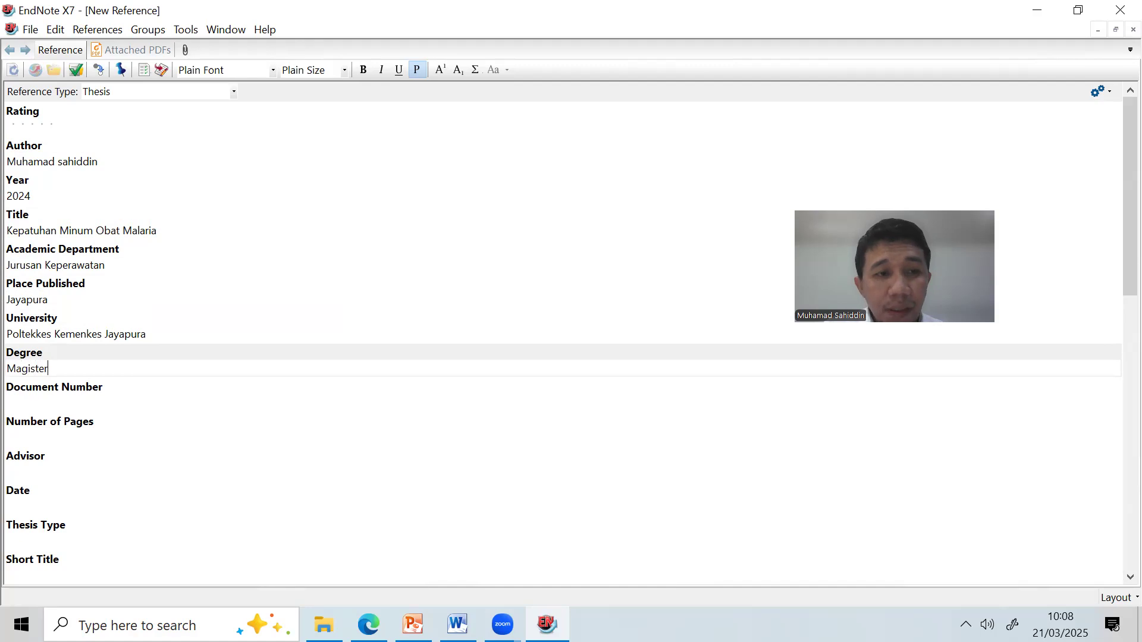
key(BackSpace)
key(BackSpace)
key(BackSpace)
key(BackSpace)
key(BackSpace)
key(BackSpace)
key(BackSpace)
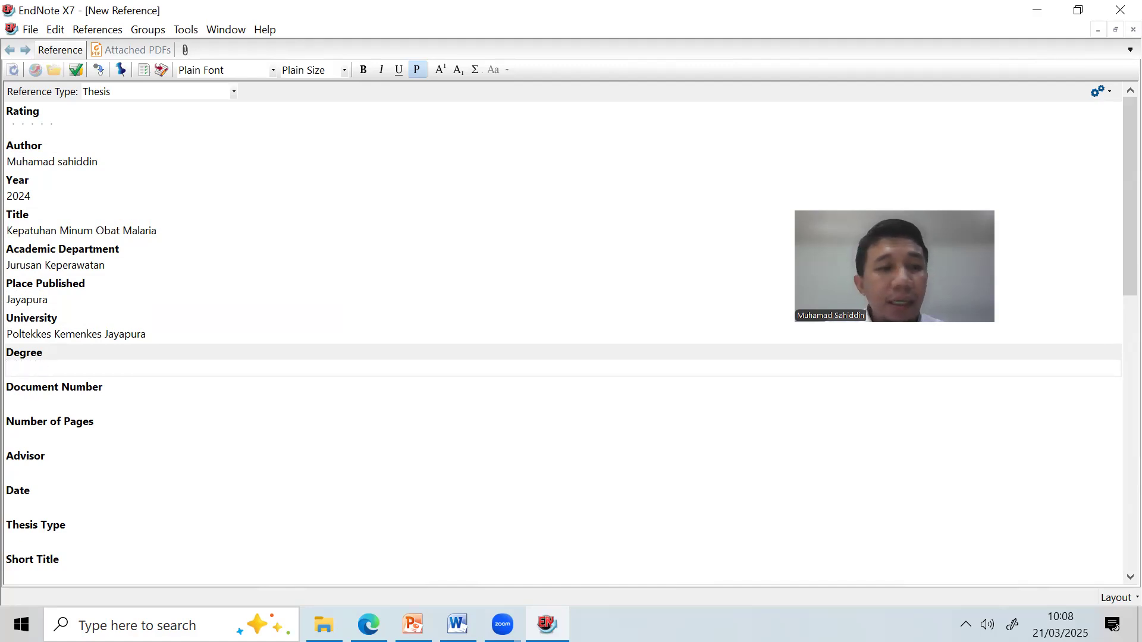
click(113, 542)
text(Skrip)
key(BackSpace)
key(BackSpace)
key(BackSpace)
key(BackSpace)
key(BackSpace)
text(skrips)
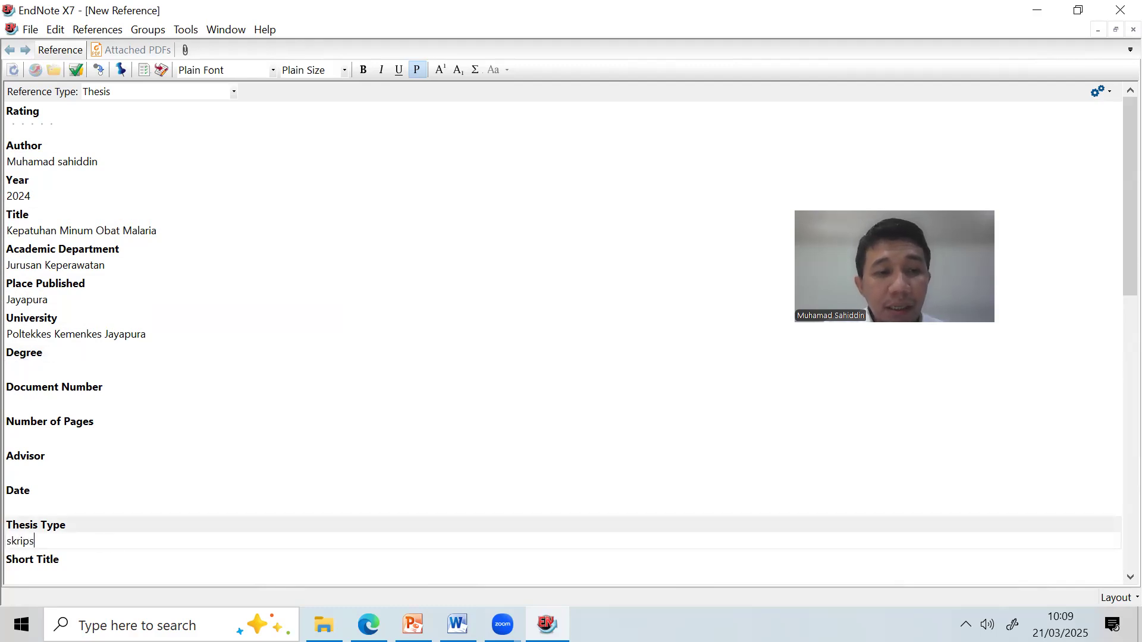
key(BackSpace)
key(BackSpace)
key(BackSpace)
key(BackSpace)
key(BackSpace)
text(tes)
key(BackSpace)
key(BackSpace)
key(BackSpace)
text(Tesis)
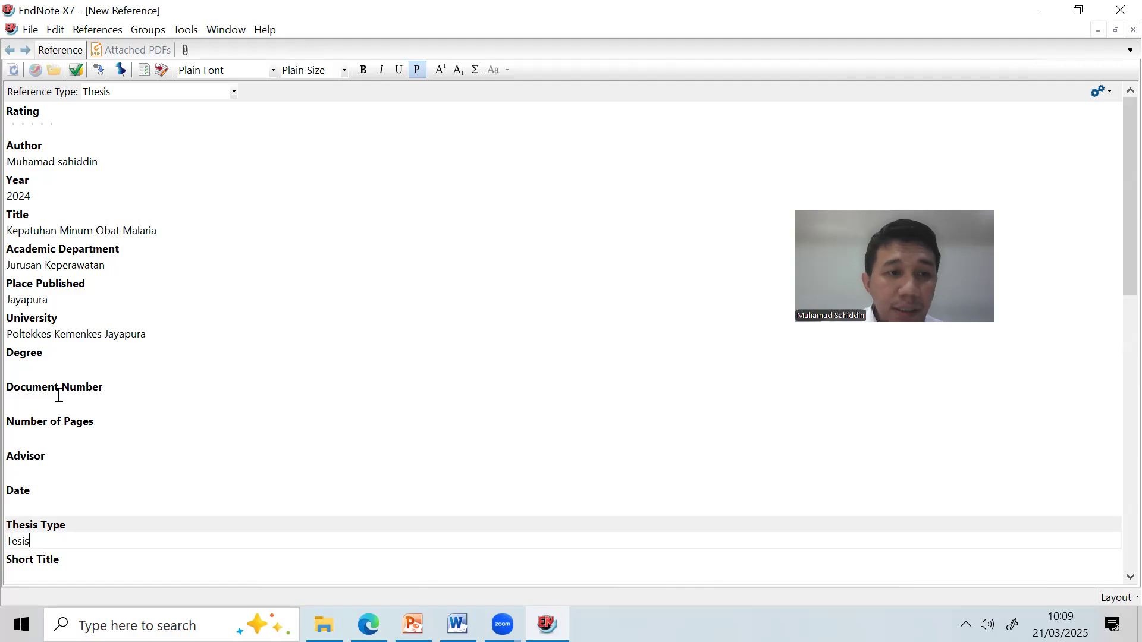
click(58, 376)
text(Magister)
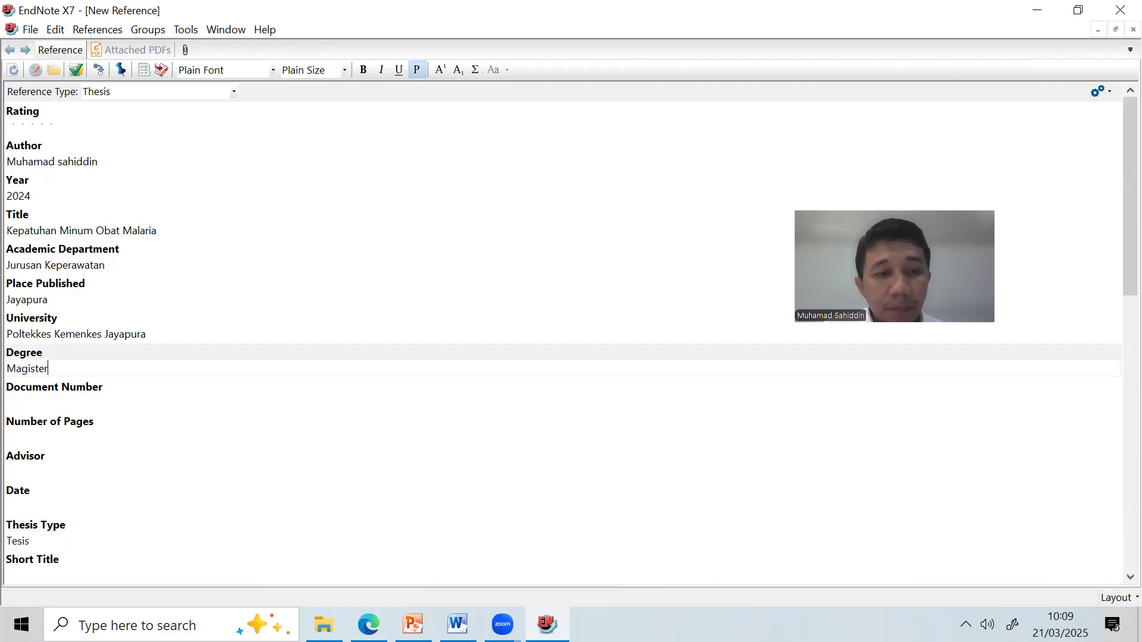
scroll(104, 382, down, 7)
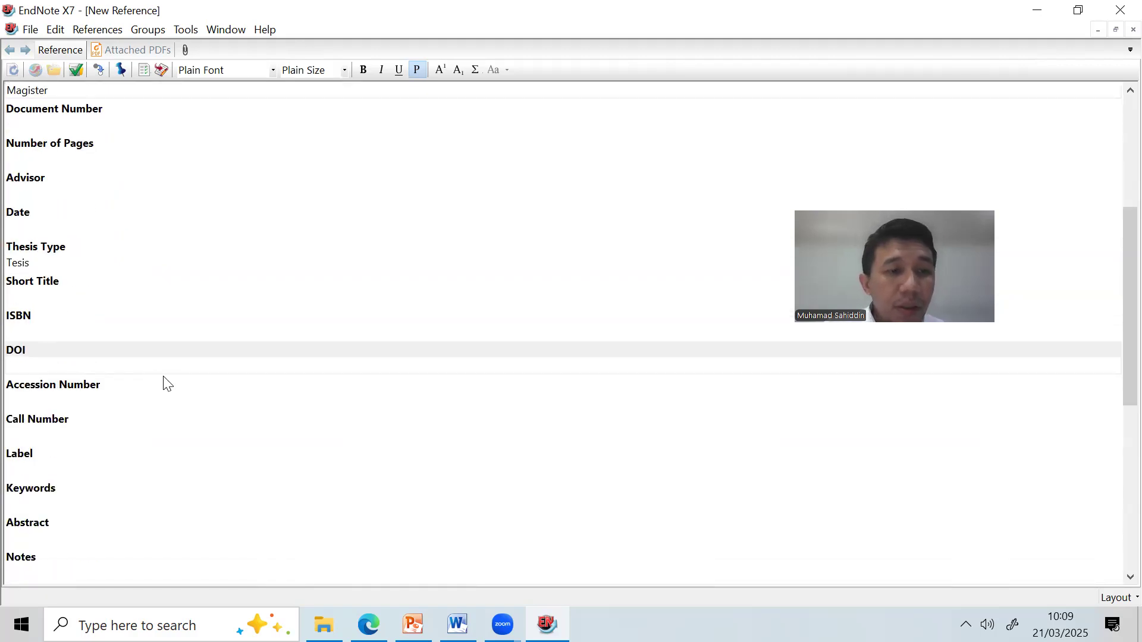
scroll(171, 380, up, 7)
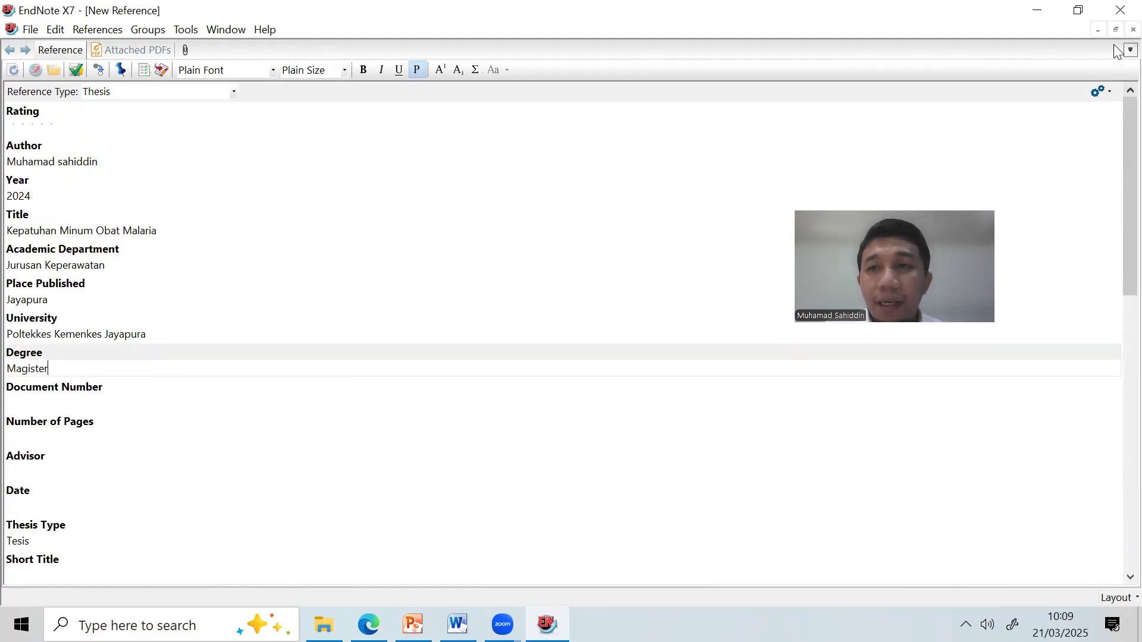
Close the thesis reference, saving it, and switch to the browser window.
click(1134, 29)
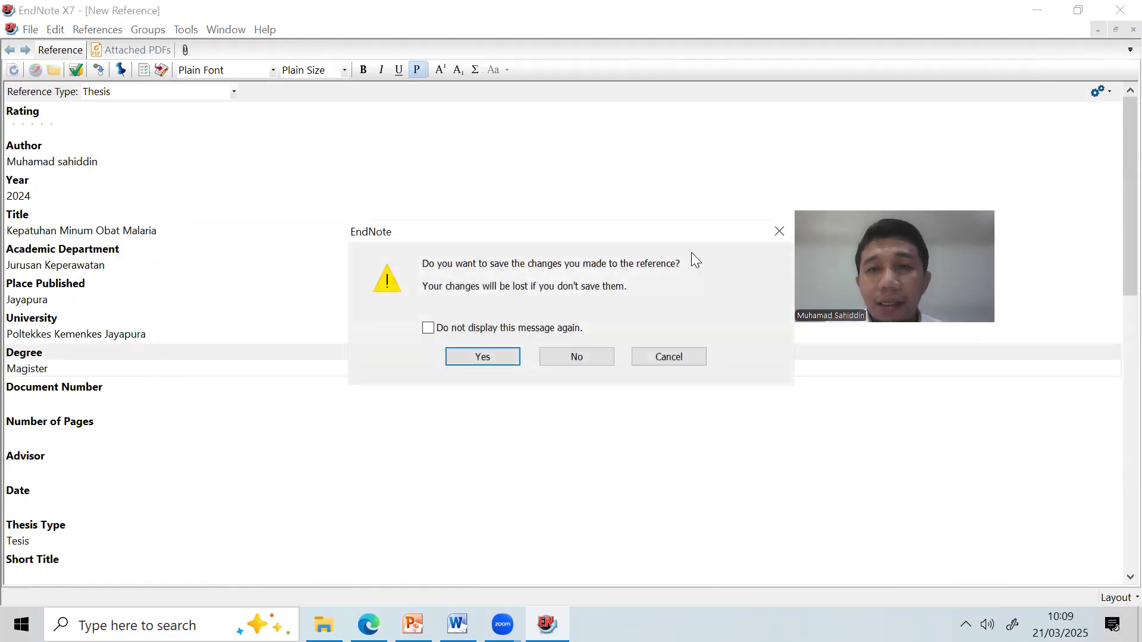
click(507, 356)
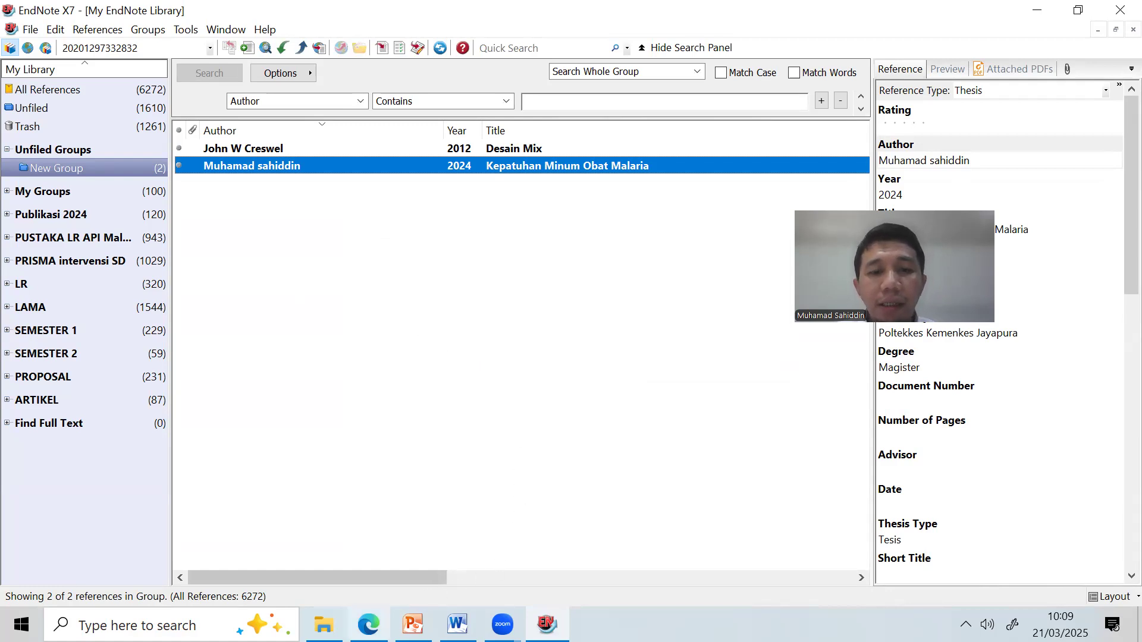
mouse_move(369, 625)
click(357, 553)
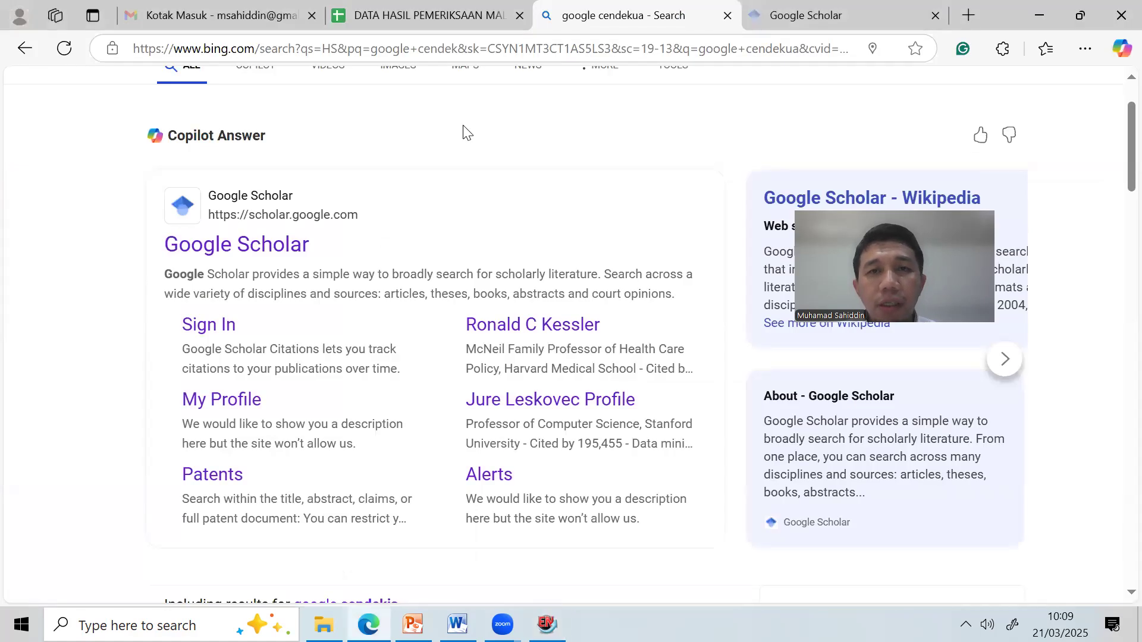
Search Edge for 'Malaria WHO', open the WHO malaria fact sheet, and return to EndNote.
click(567, 38)
text(Mala)
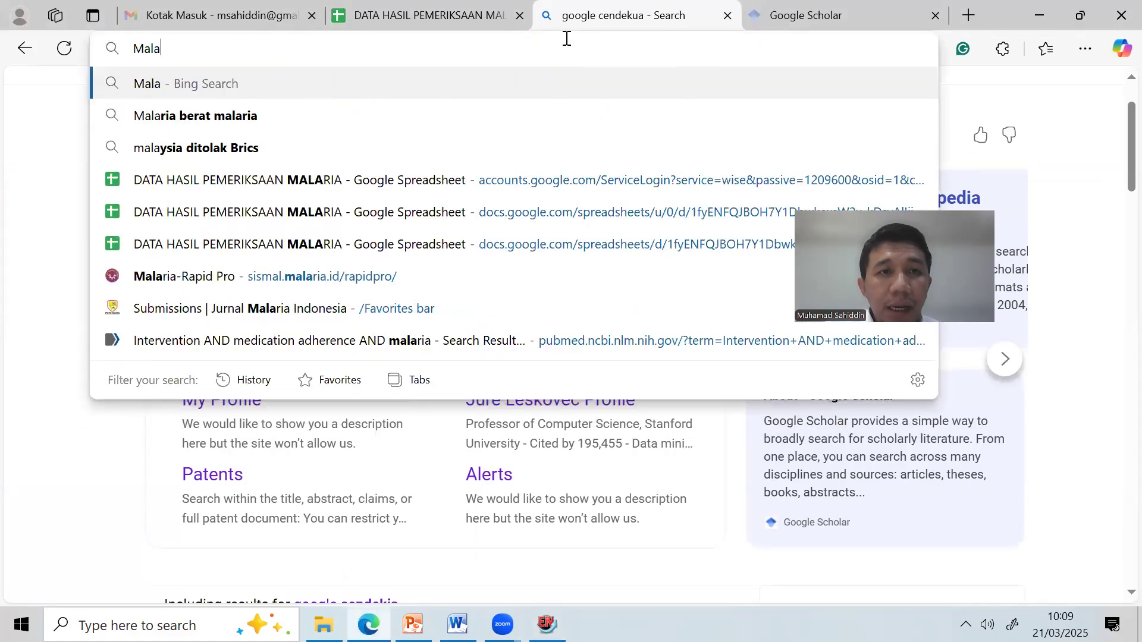
text(ria WA)
key(BackSpace)
text(WAHO)
key(BackSpace)
key(BackSpace)
key(BackSpace)
text(H)
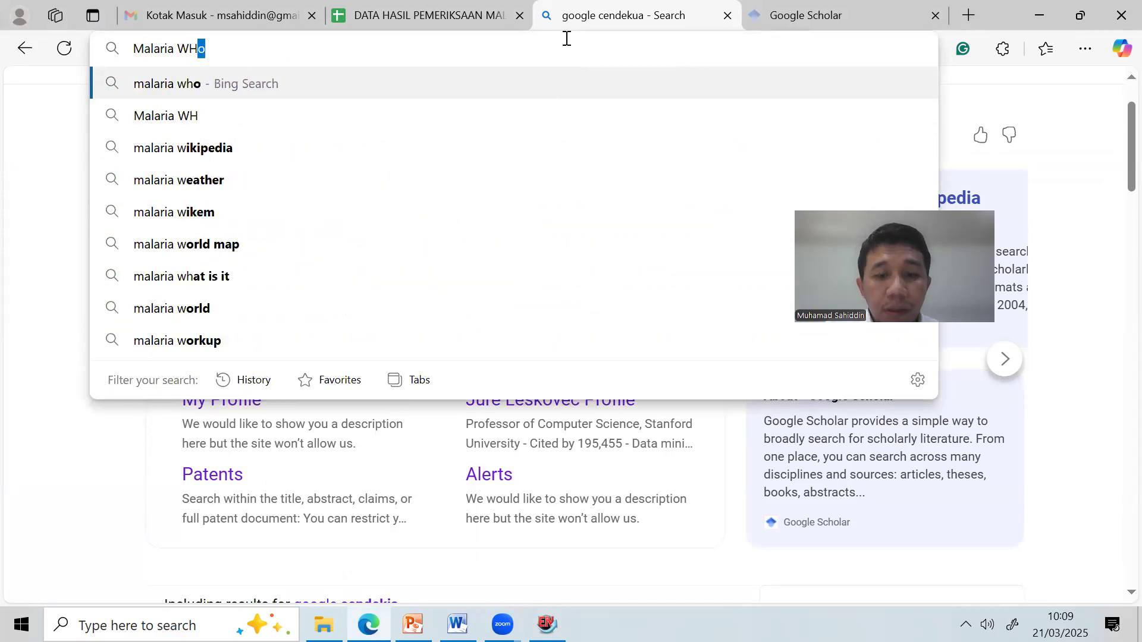
text(O)
key(Return)
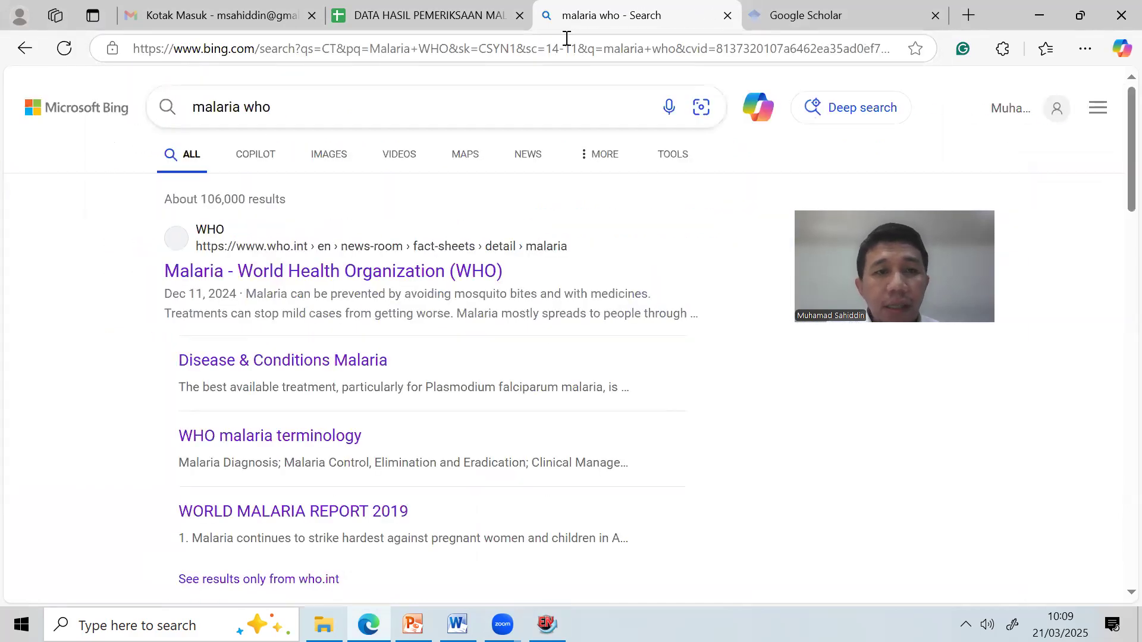
click(423, 271)
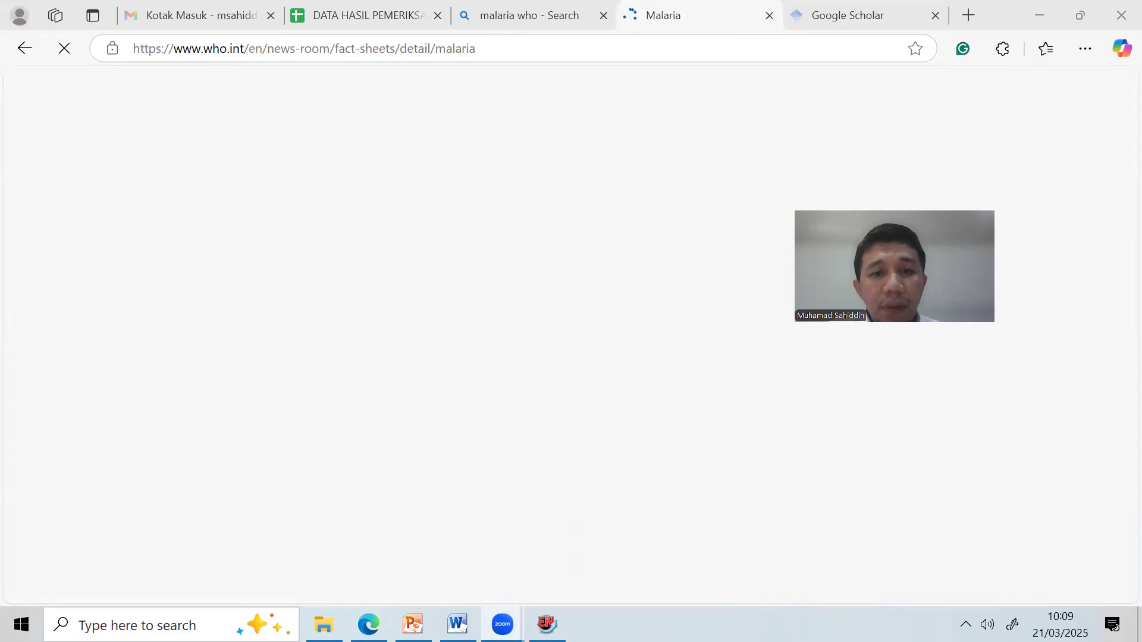
click(546, 624)
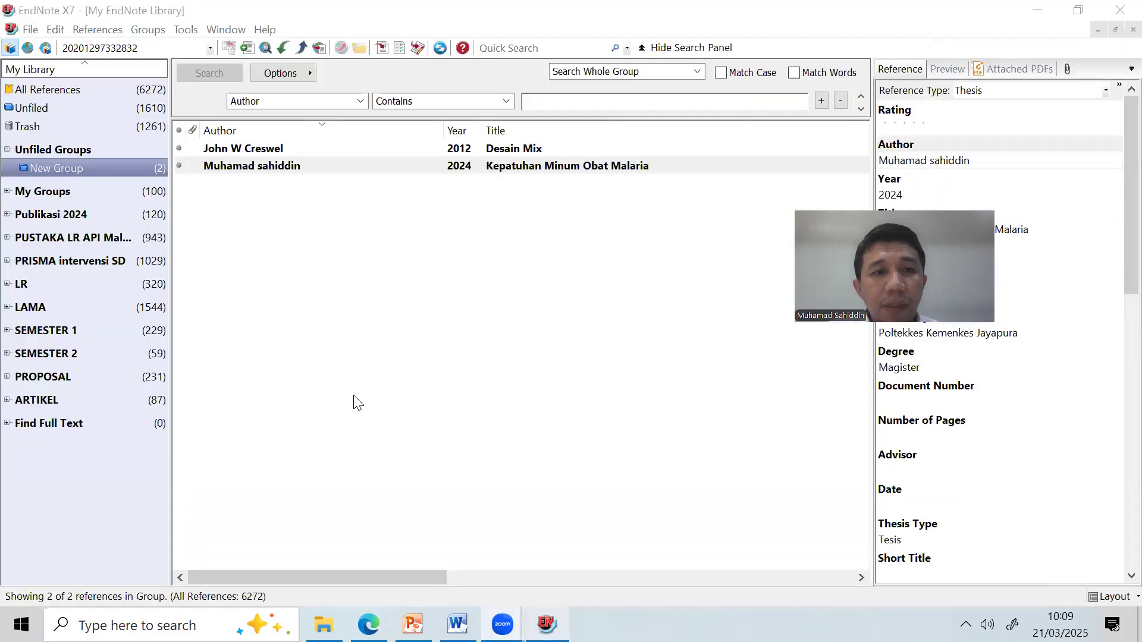
Create a new reference with author 'World Health Organization,'.
click(250, 53)
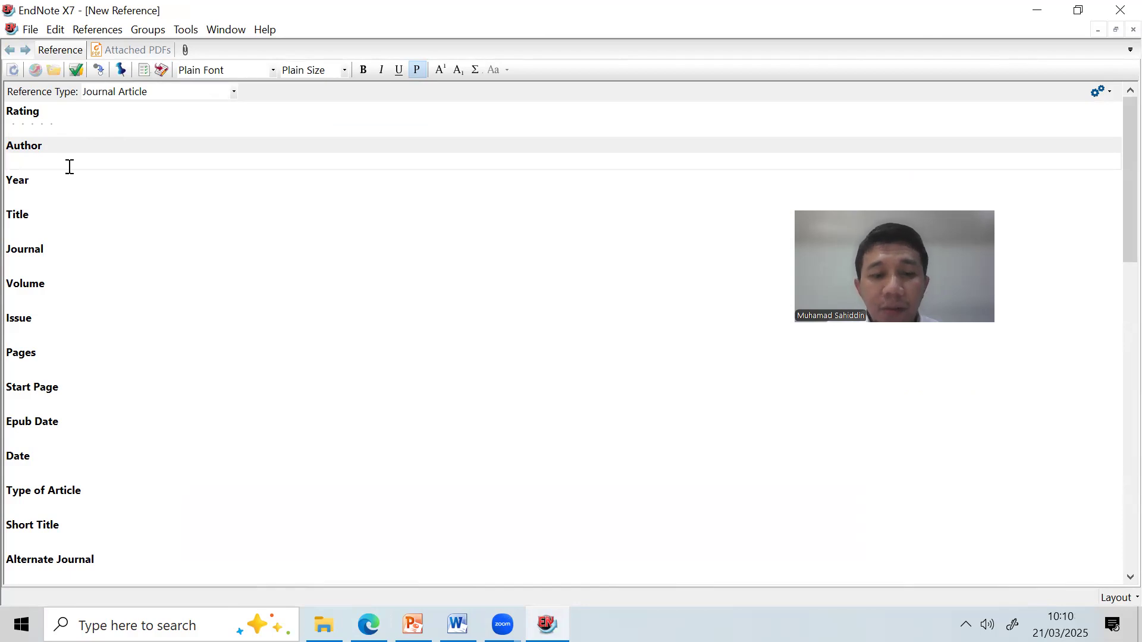
text(Wolr)
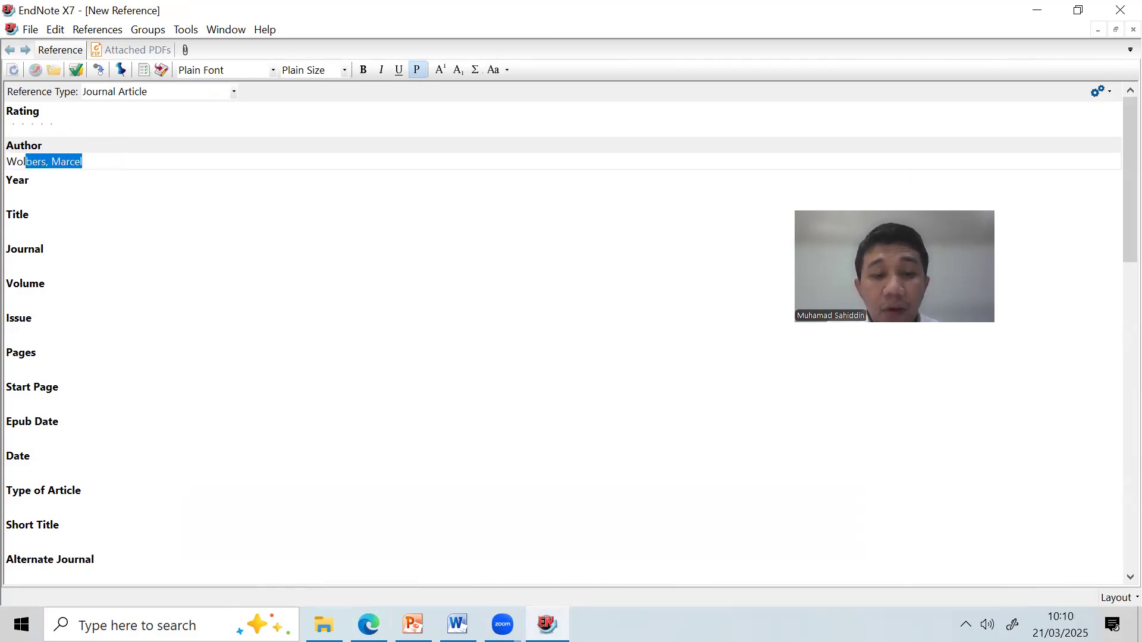
key(BackSpace)
text(rl)
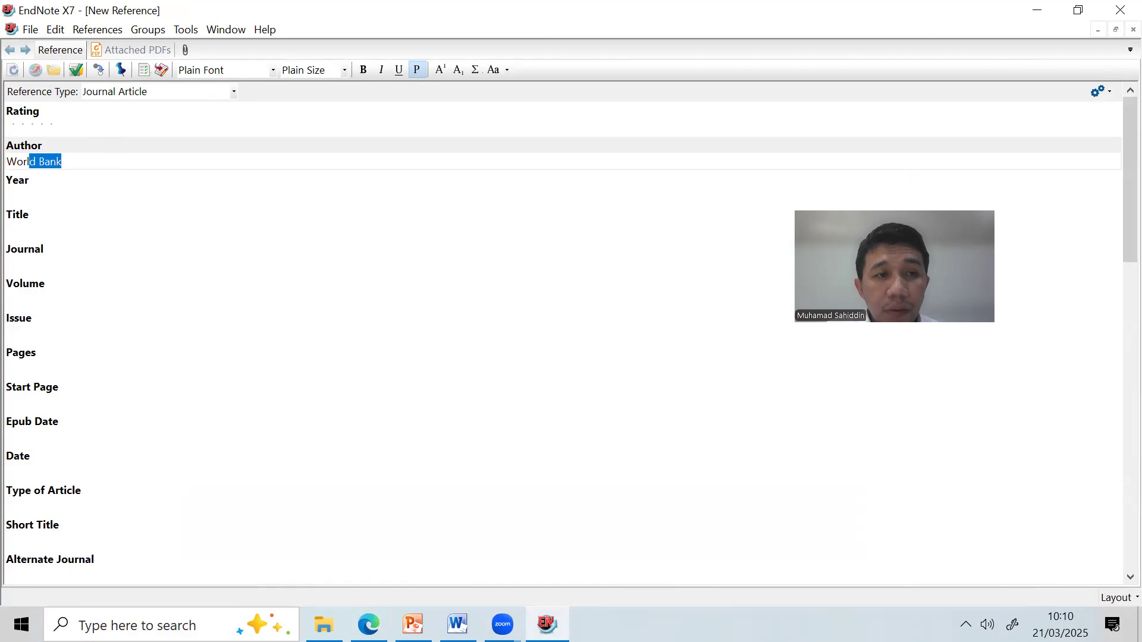
text( d Health Organization)
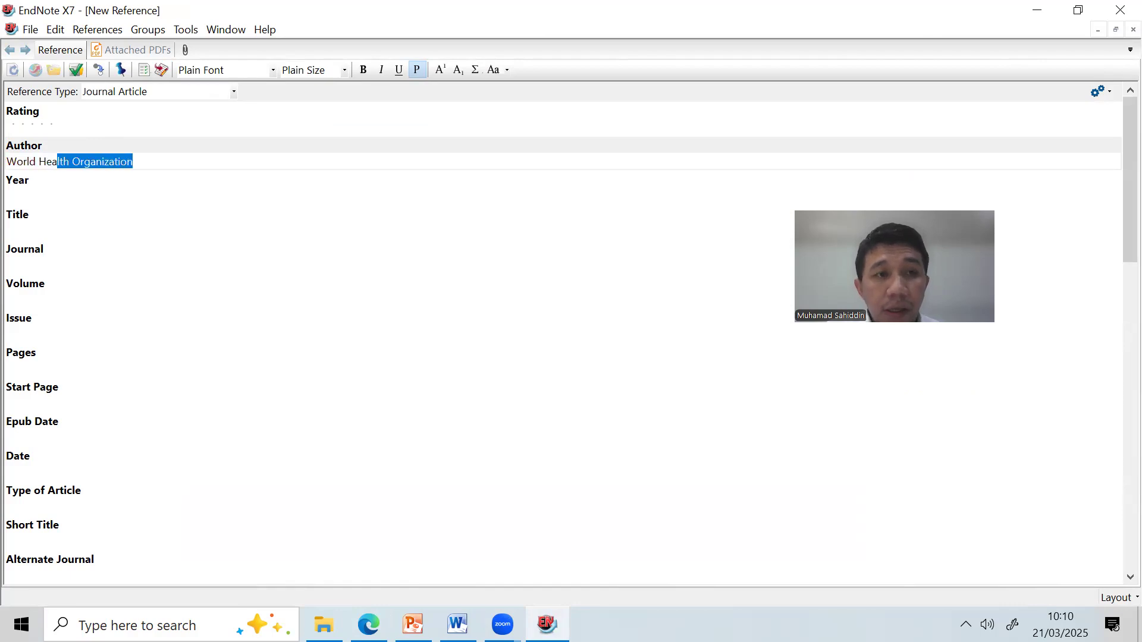
key(Tab)
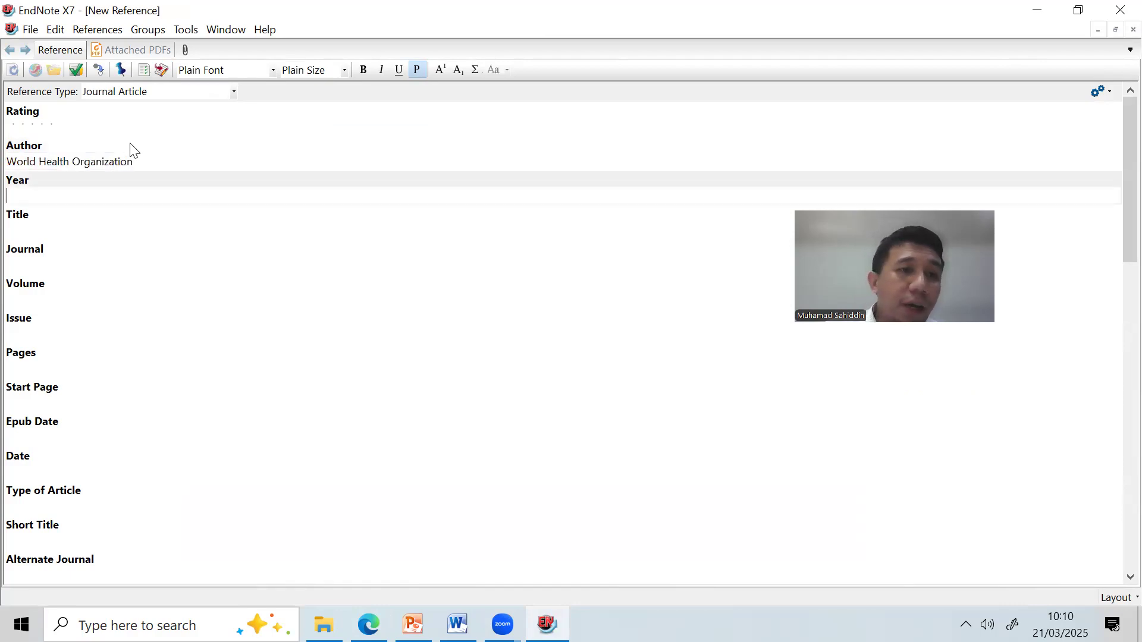
click(141, 162)
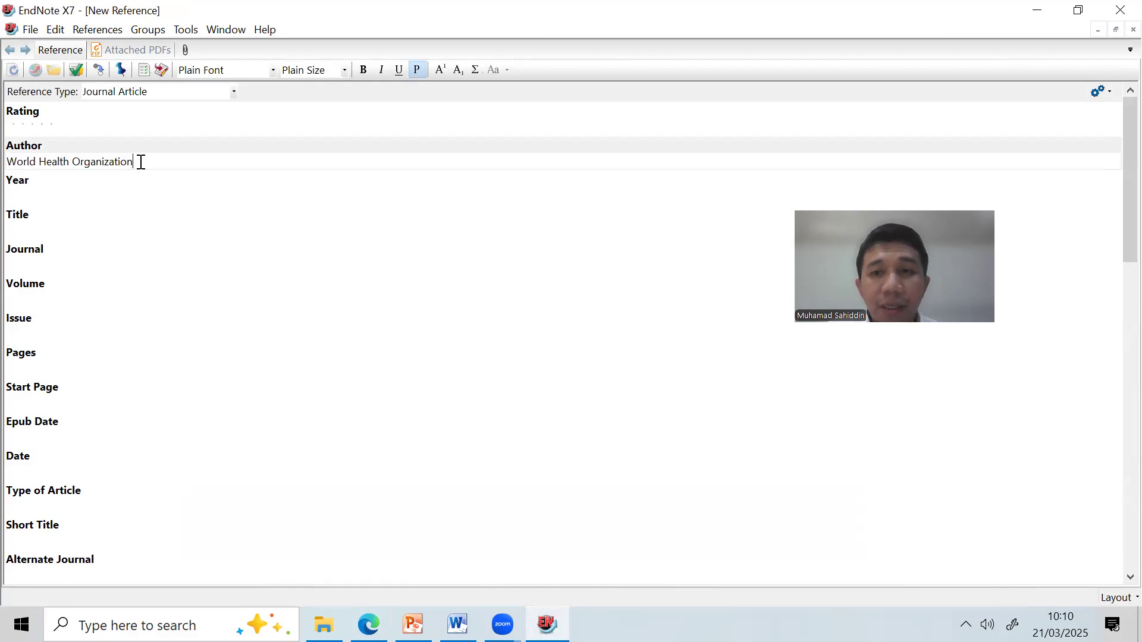
text(,)
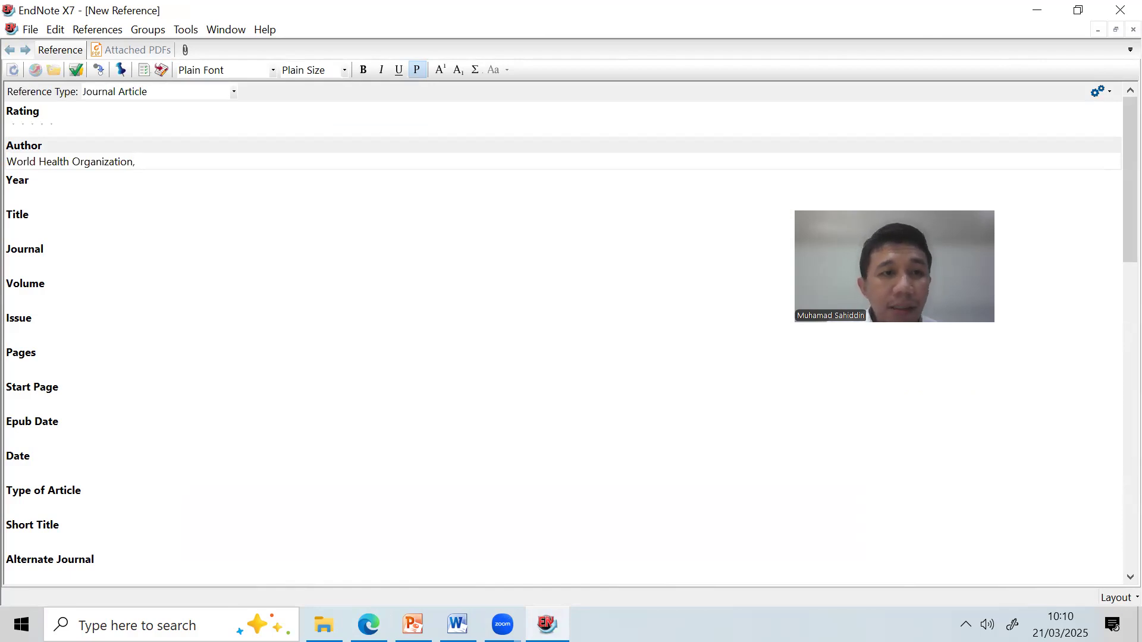
Enter 2023 as the reference year and show the Reference Type list.
click(101, 194)
click(369, 624)
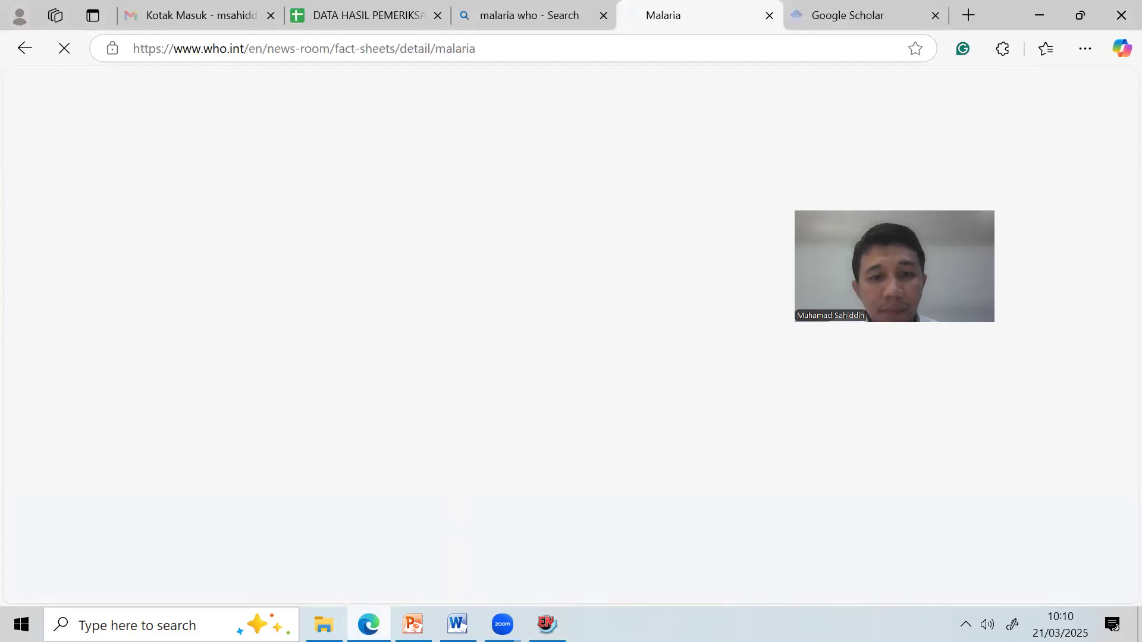
click(369, 625)
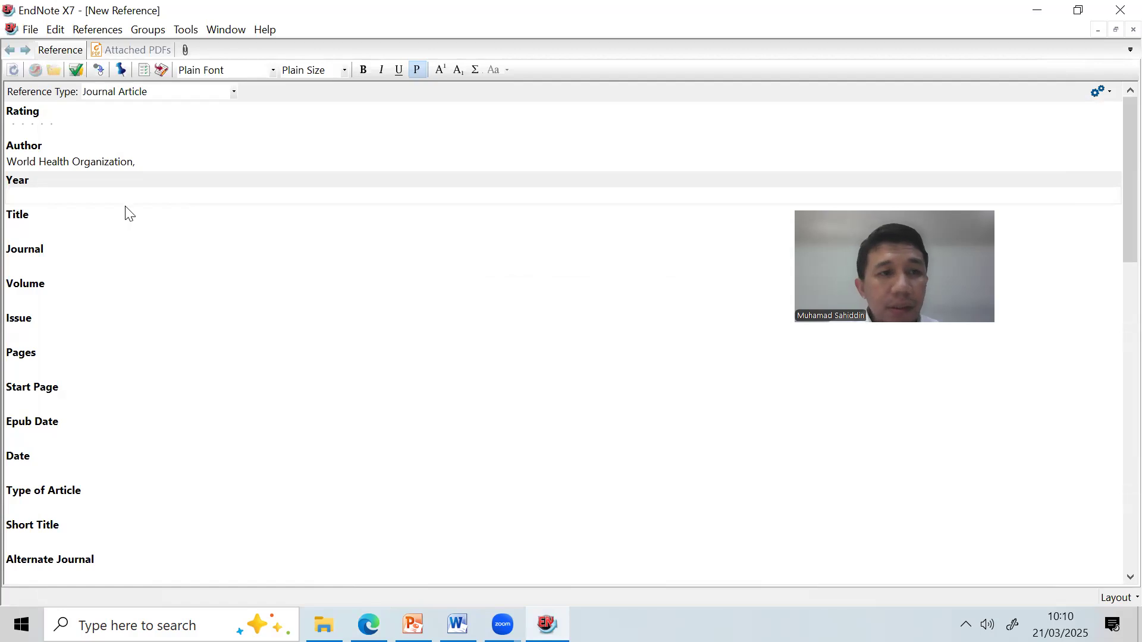
click(113, 194)
text(2023)
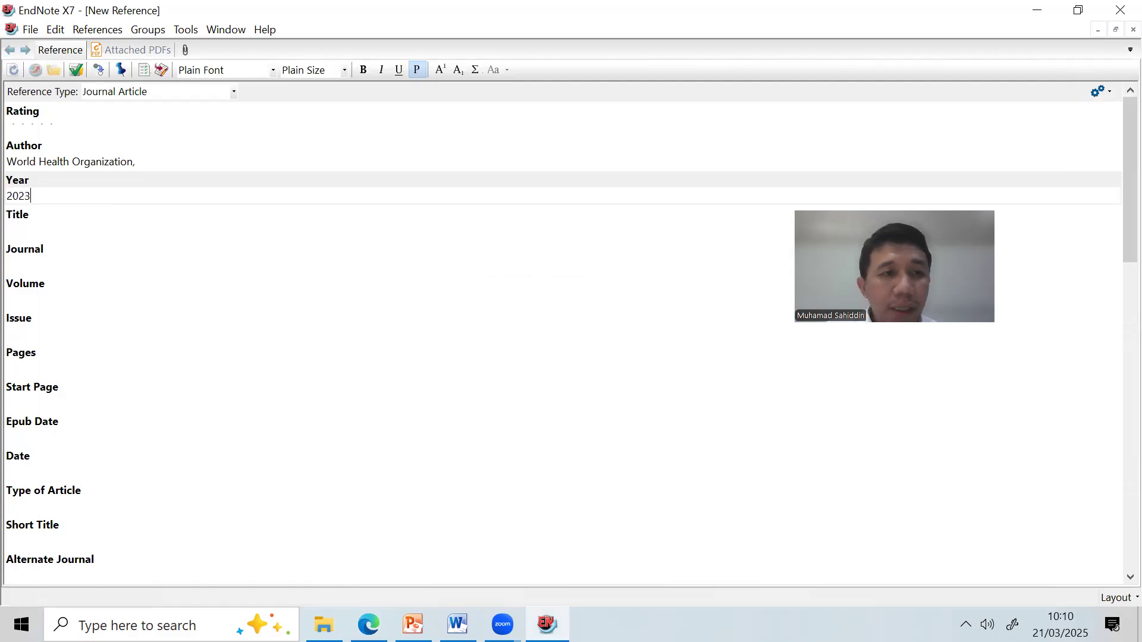
click(82, 230)
click(133, 91)
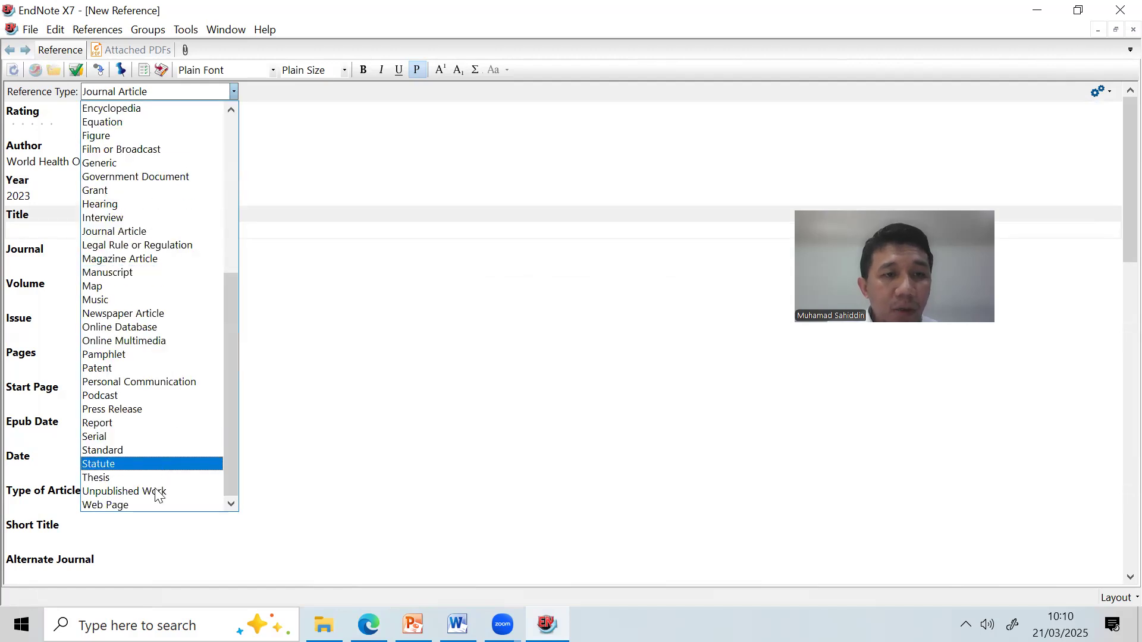
Make it a Web Page titled Malaria, place Genewa Swiss, publisher World Health Organization.
click(136, 506)
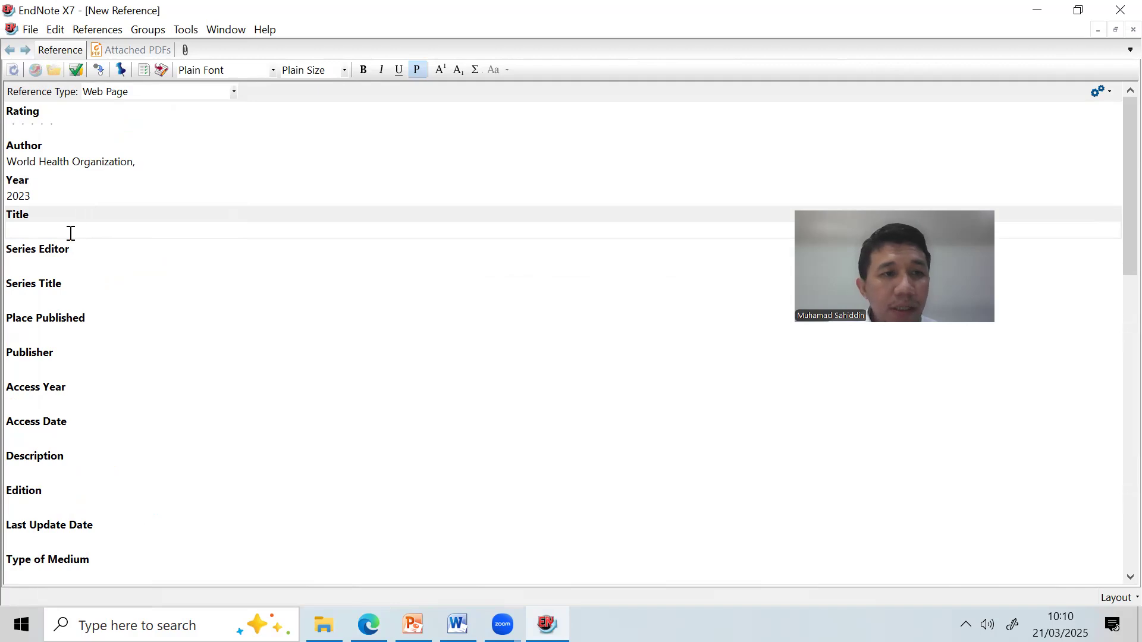
text(Malaria)
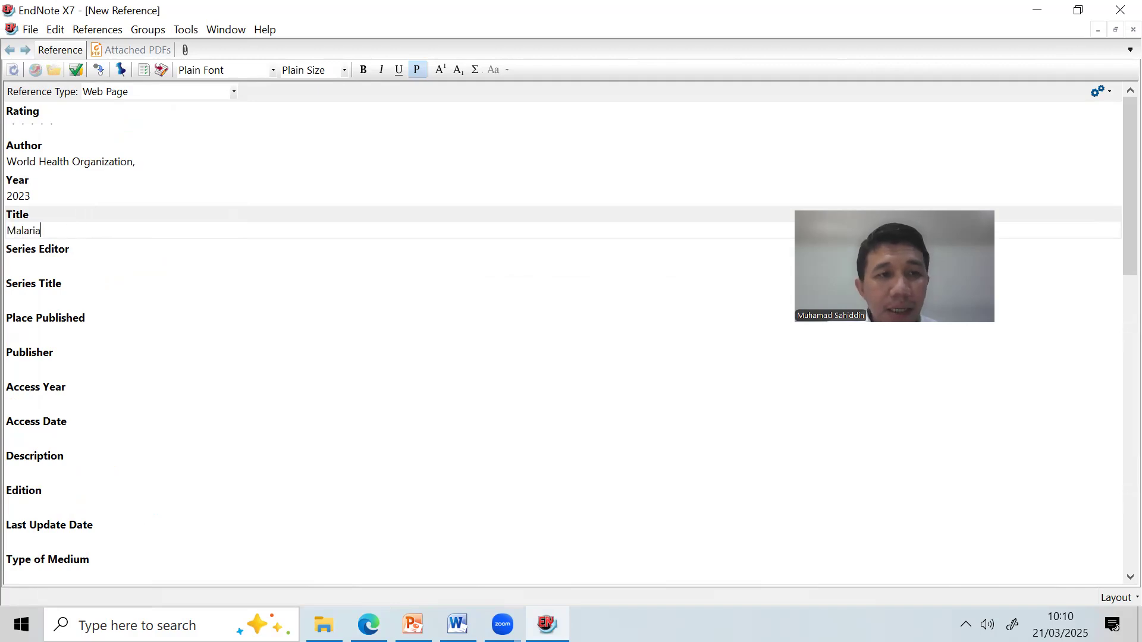
key(Tab)
key(Tab)
key(Tab)
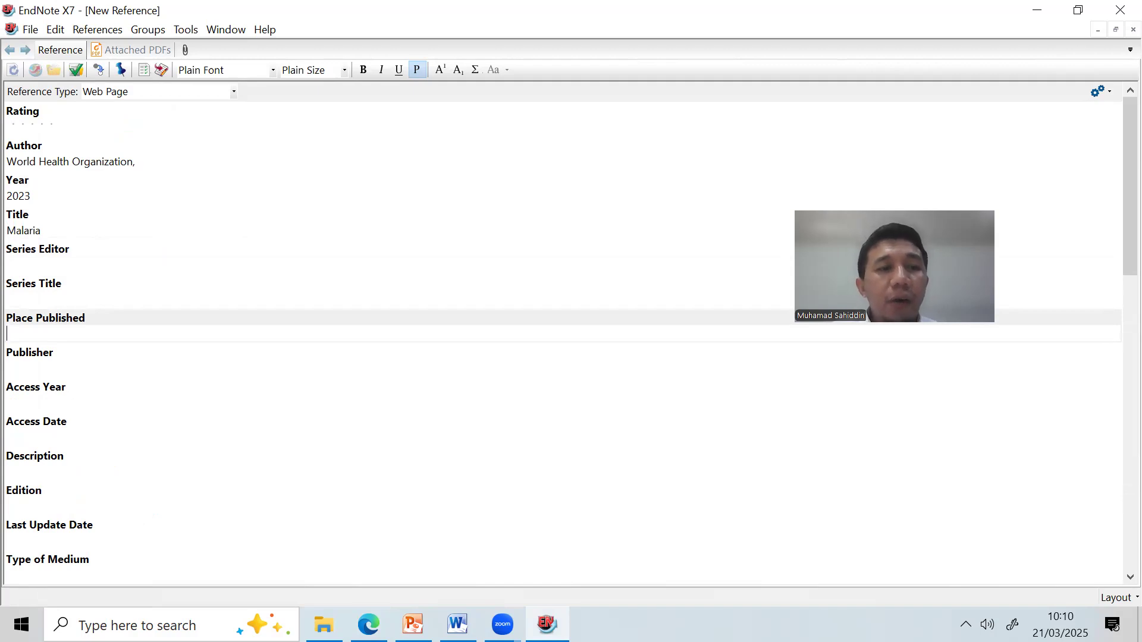
text(Genewa)
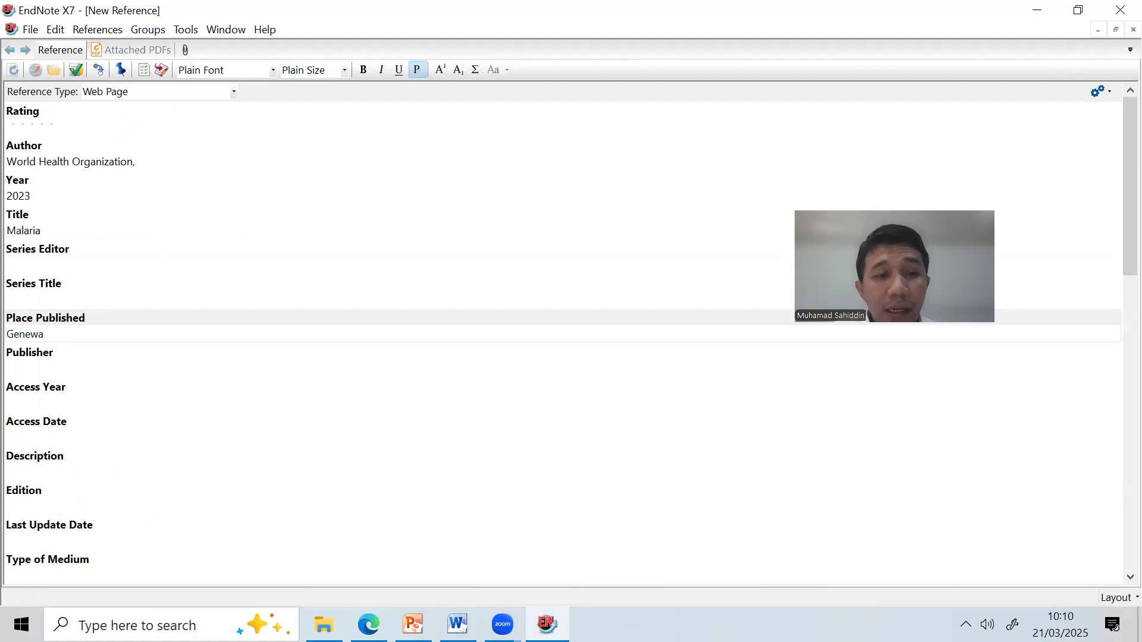
text( Swos)
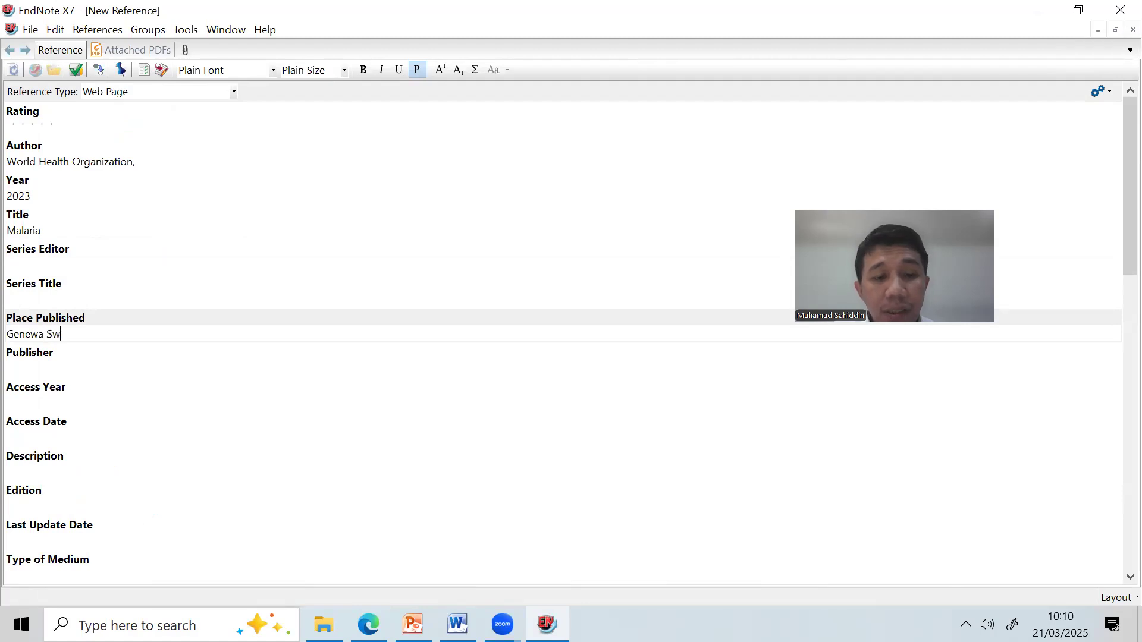
key(BackSpace)
key(BackSpace)
text(iss)
key(Tab)
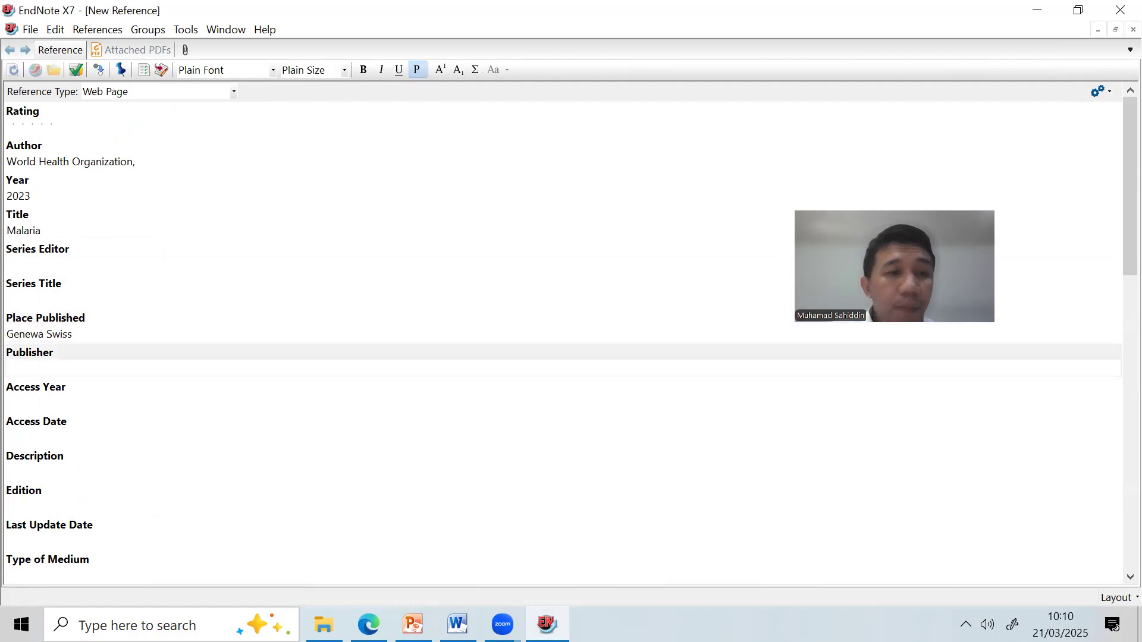
click(8, 162)
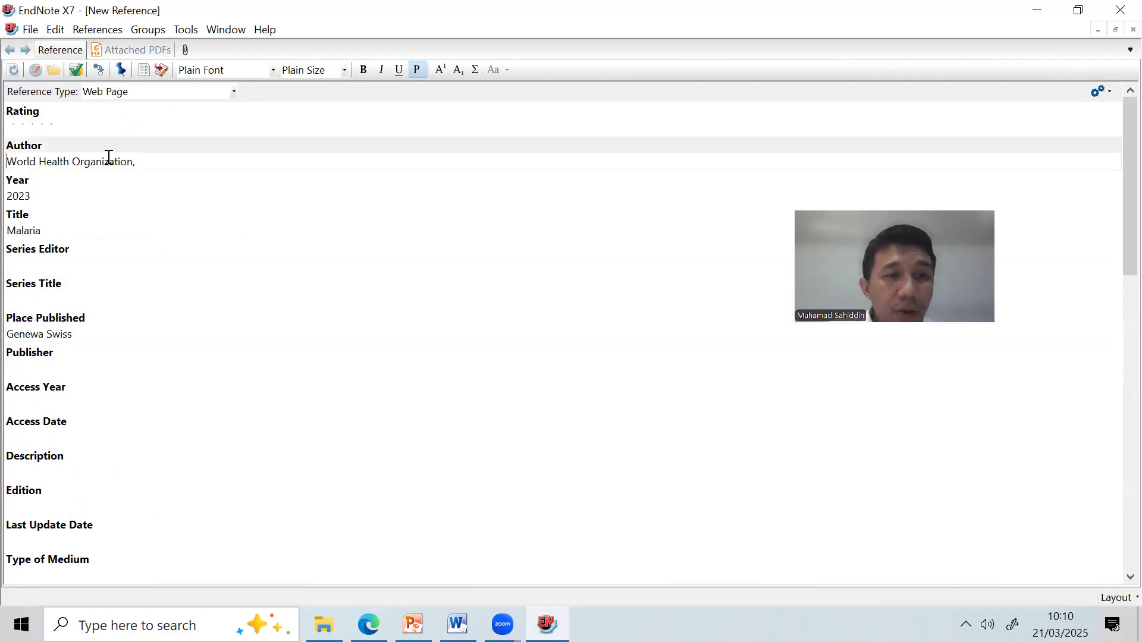
drag(6, 160, 53, 159)
key(ctrl+c)
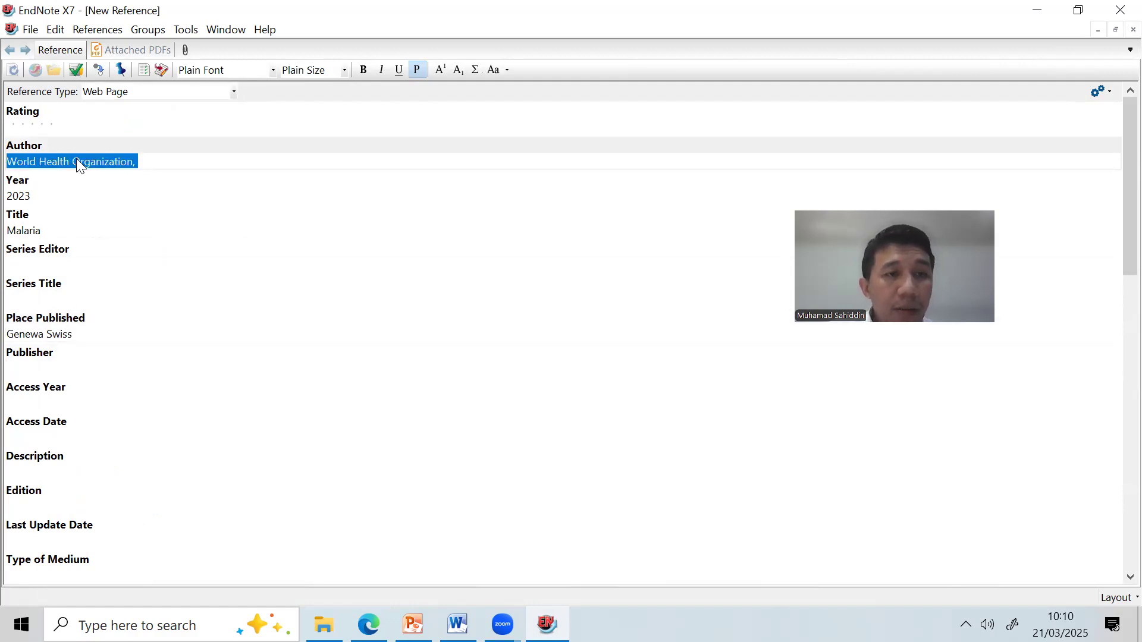
click(72, 369)
key(ctrl+v)
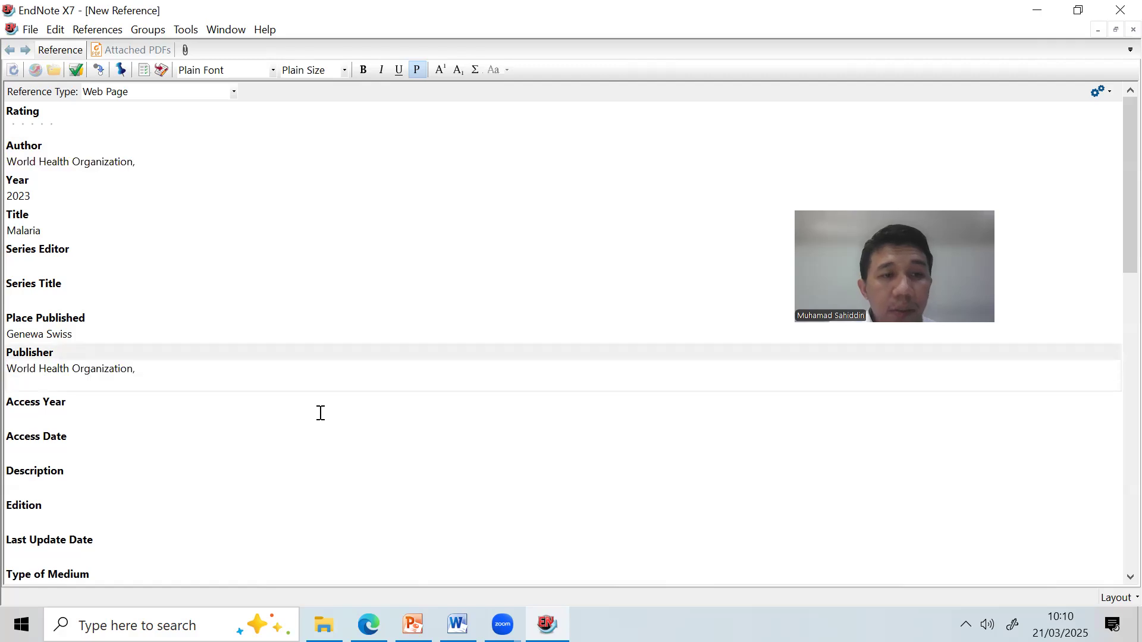
key(BackSpace)
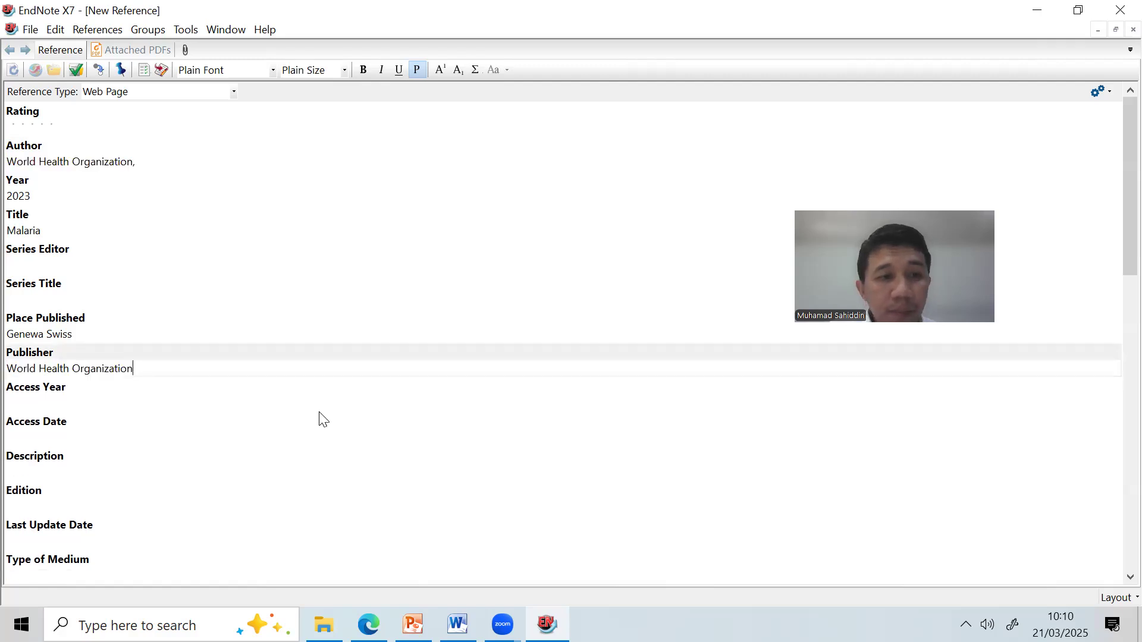
Set Access Year 2025 and Access Date March 21, then go to the URL field.
click(140, 403)
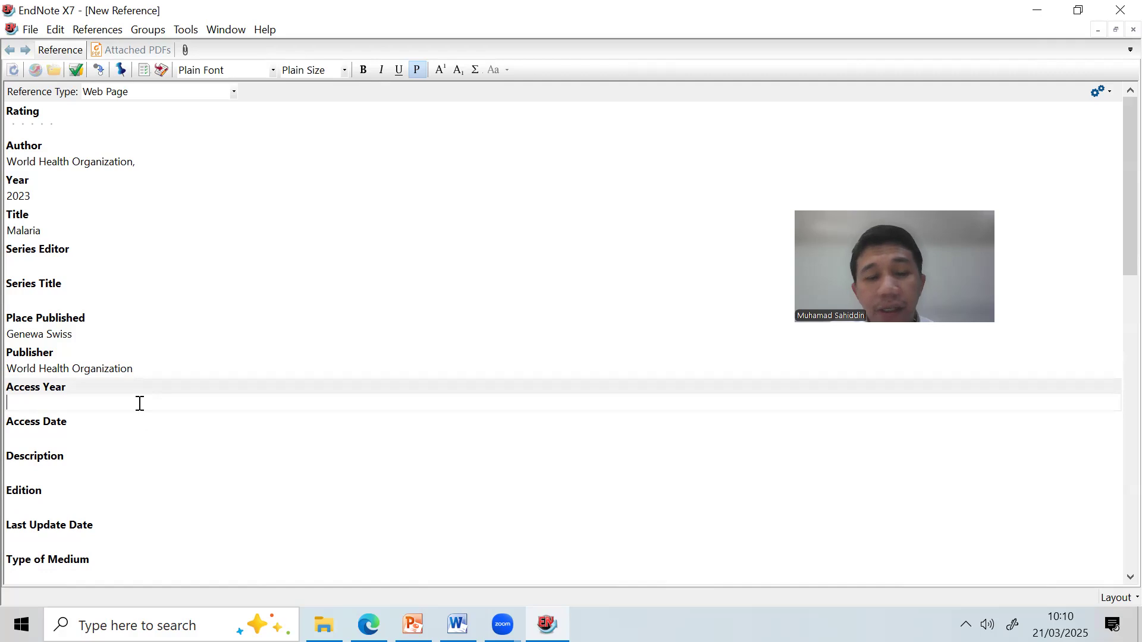
text(2025)
key(Tab)
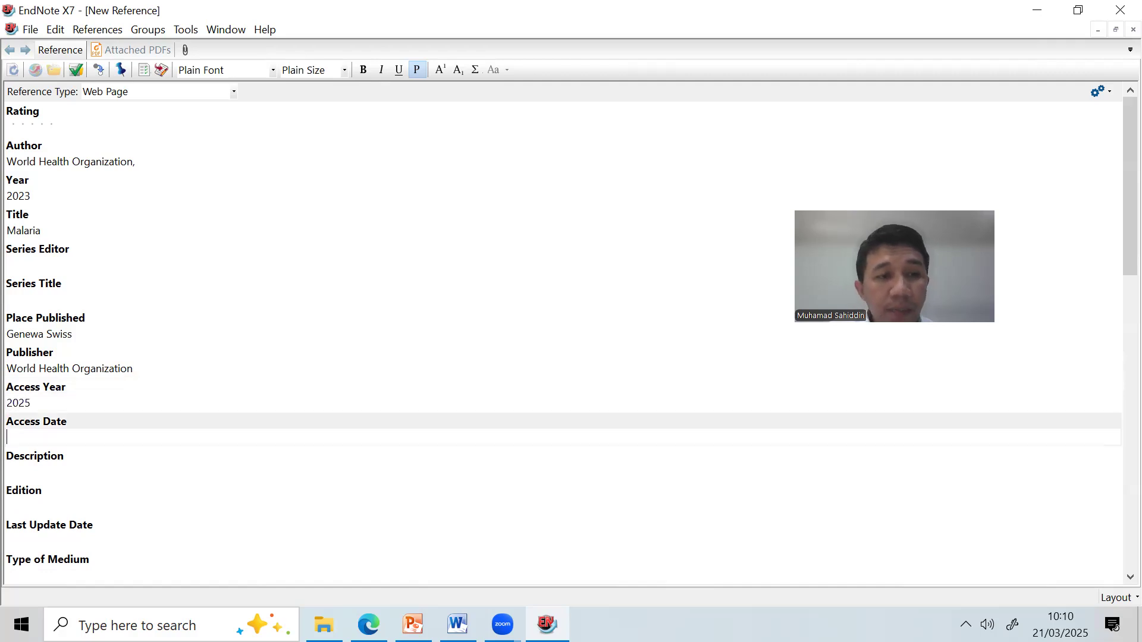
text(21 Mae)
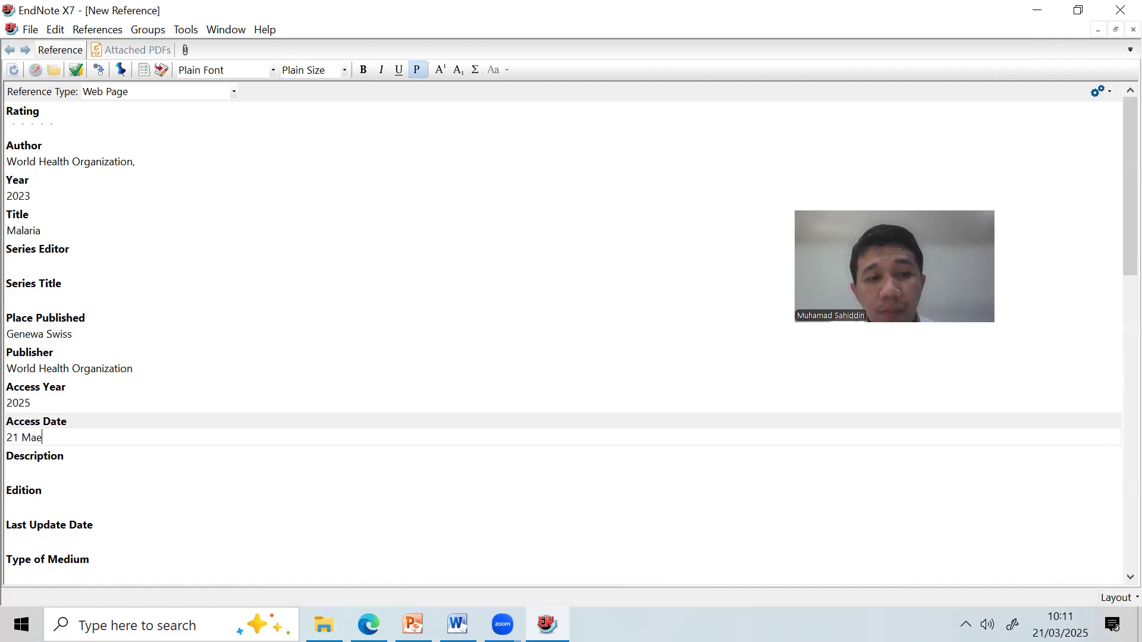
key(BackSpace)
text(rch)
key(BackSpace)
key(BackSpace)
key(BackSpace)
key(BackSpace)
key(BackSpace)
key(BackSpace)
key(BackSpace)
text(March 21)
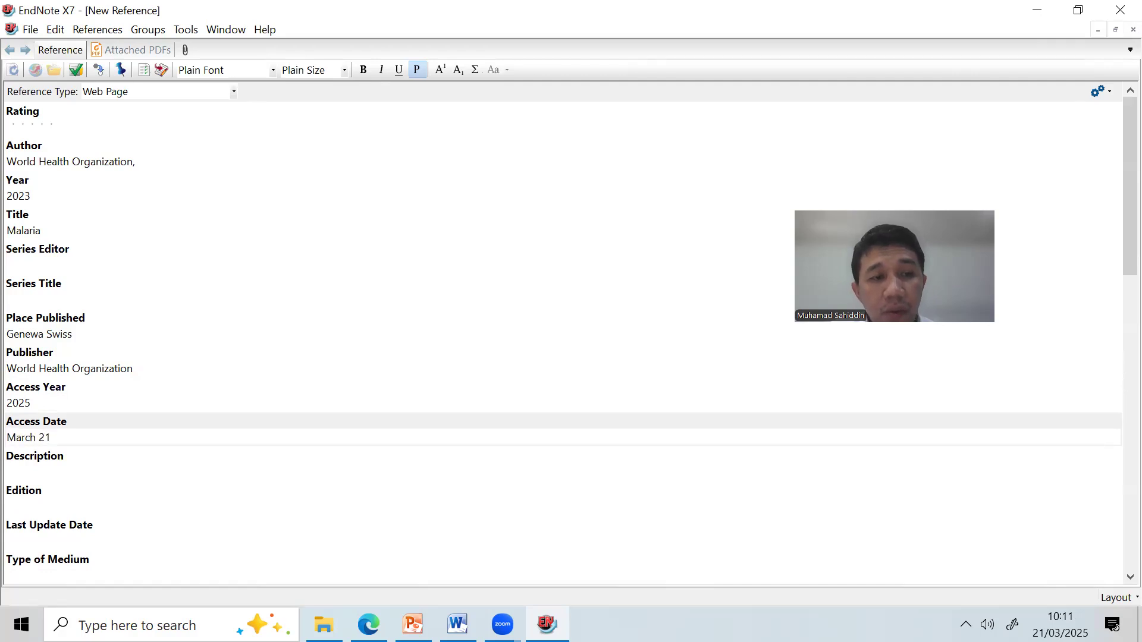
scroll(265, 403, down, 10)
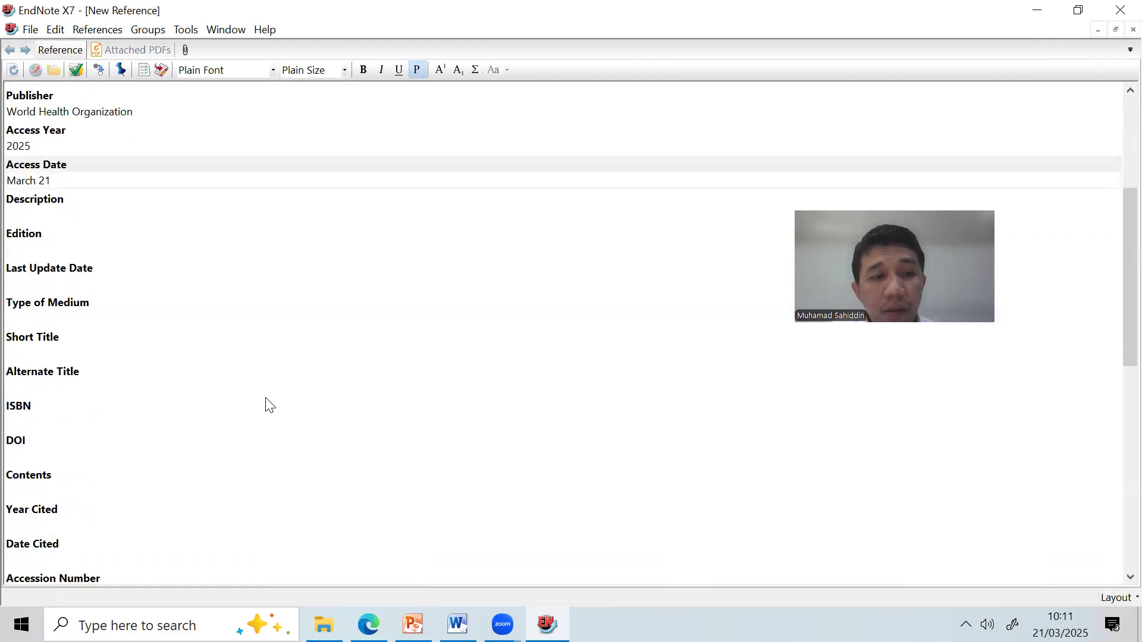
scroll(268, 413, down, 2)
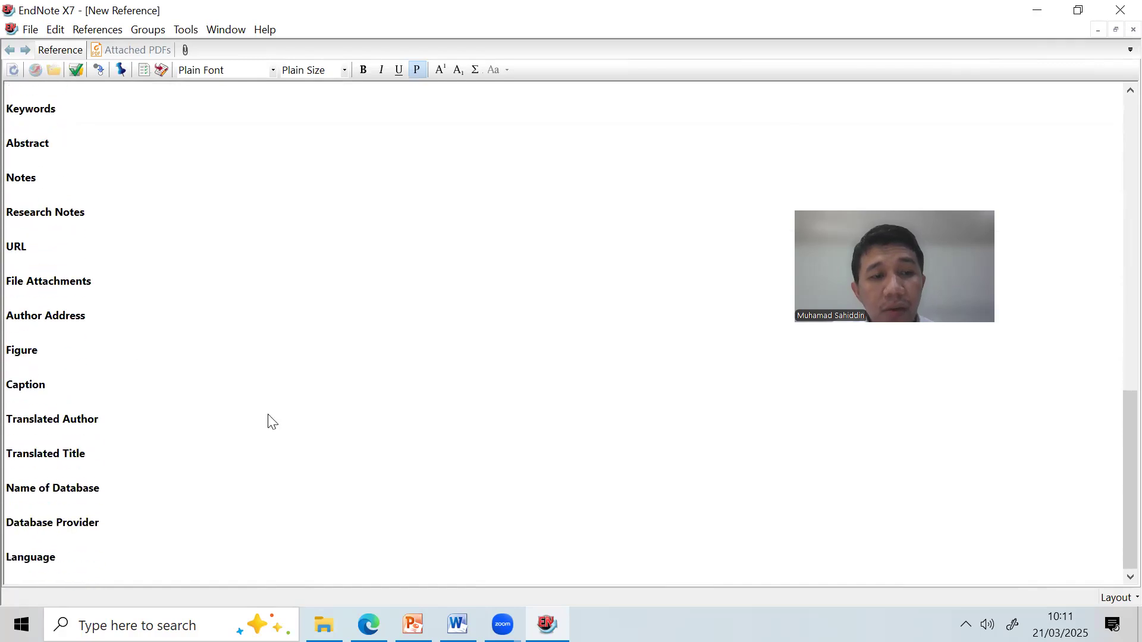
click(43, 260)
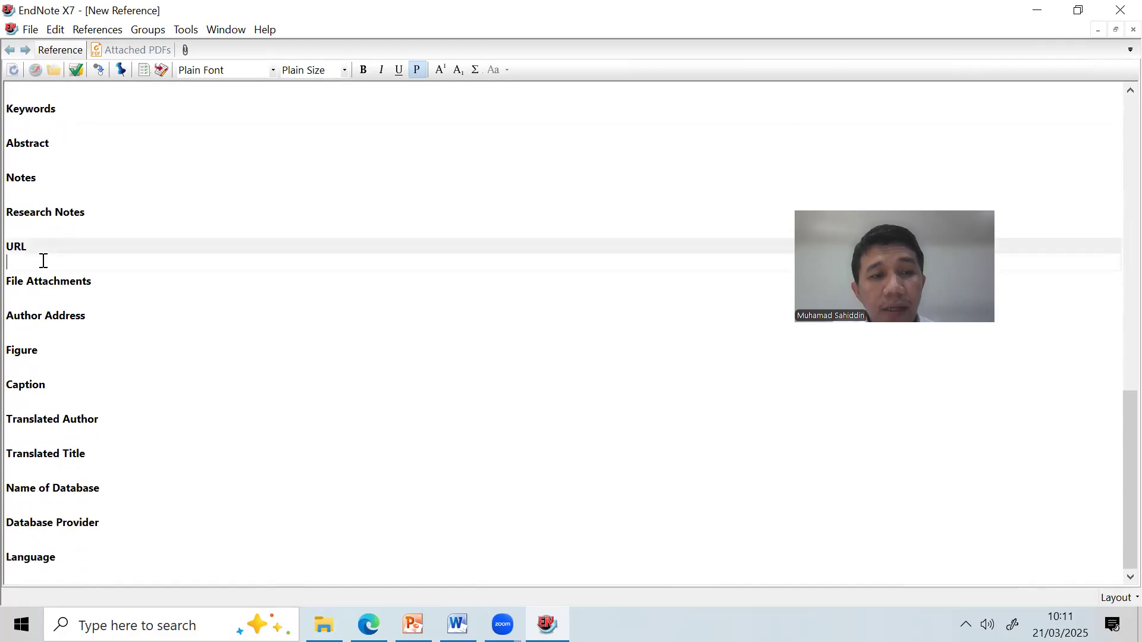
Copy the WHO fact sheet's address from Edge and paste it into the URL field.
click(368, 624)
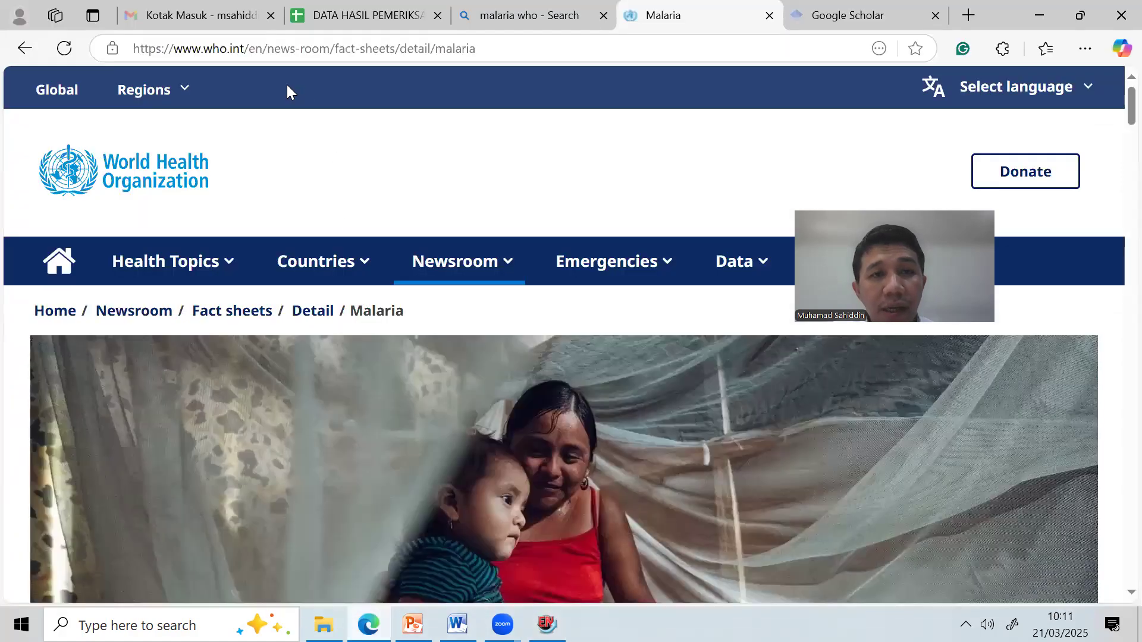
click(414, 53)
key(ctrl+c)
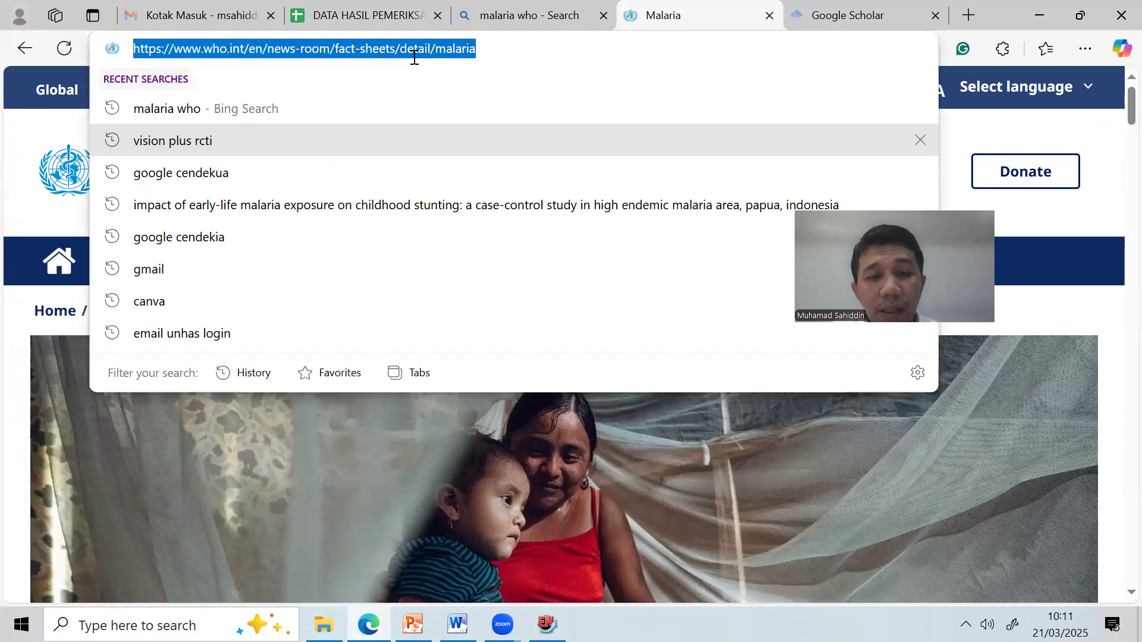
click(296, 360)
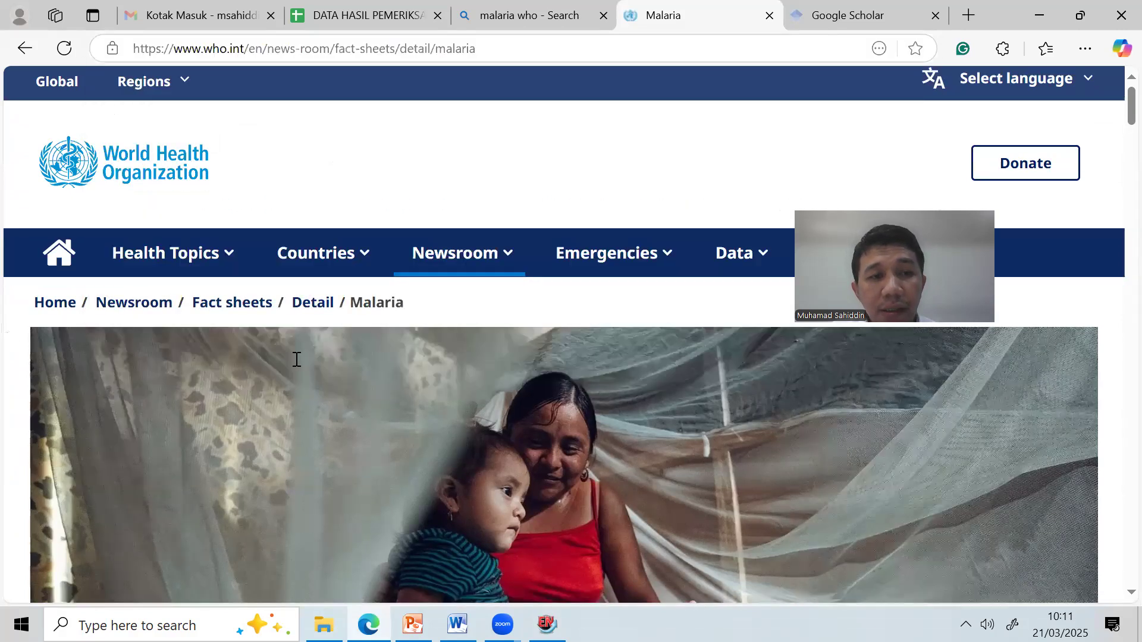
scroll(359, 387, down, 10)
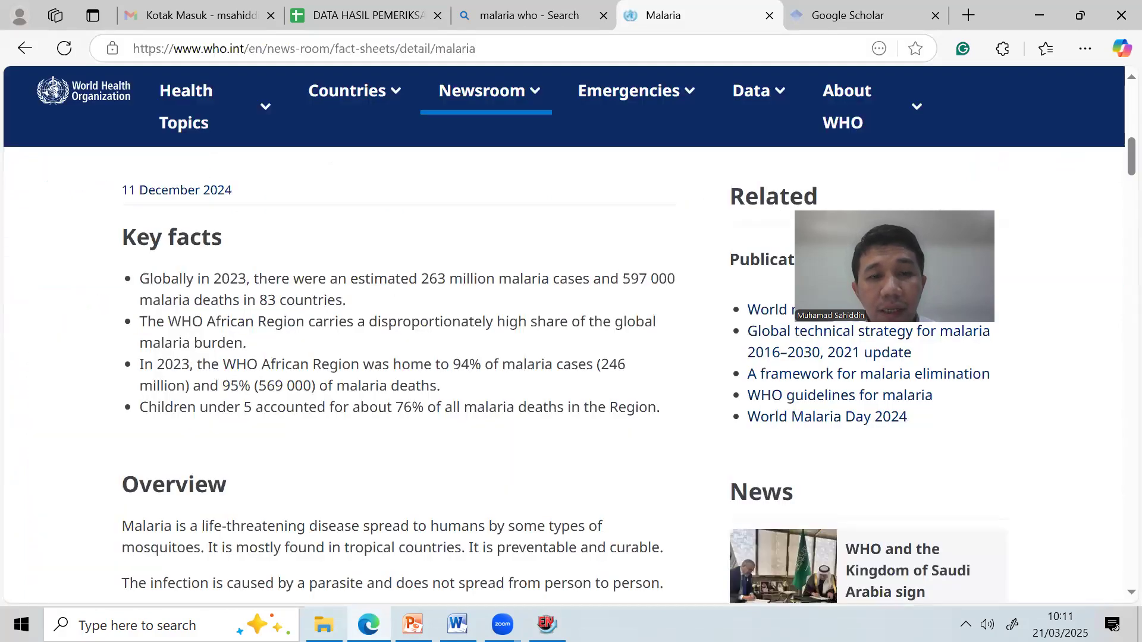
click(546, 624)
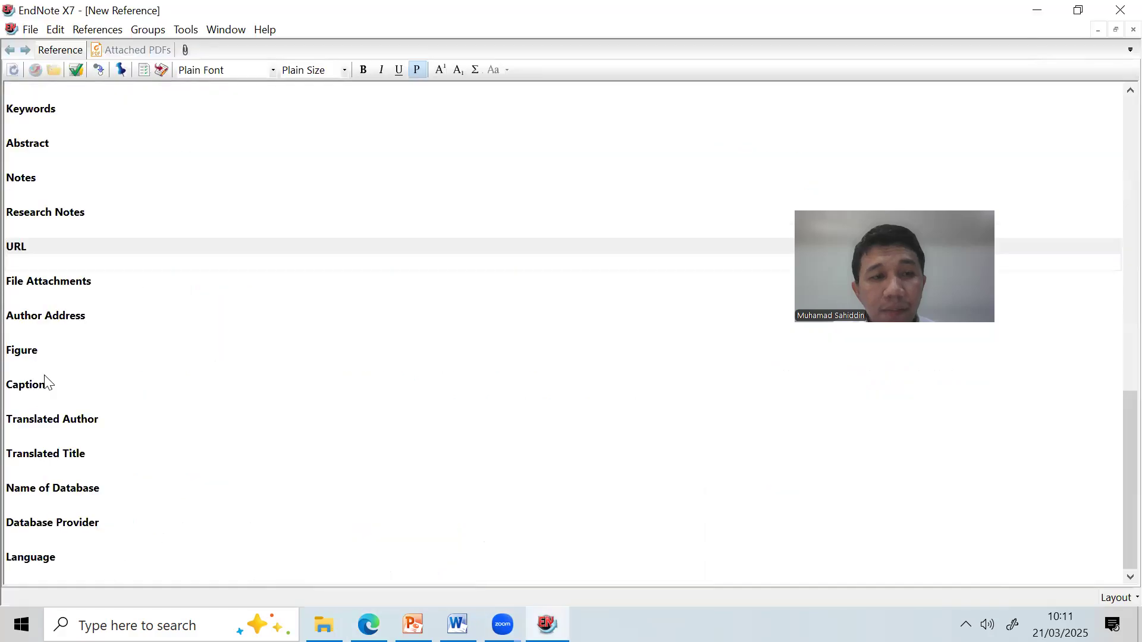
click(69, 265)
key(ctrl+v)
Correct the reference year to 2024 after checking the WHO page, then close the reference.
scroll(77, 268, up, 3)
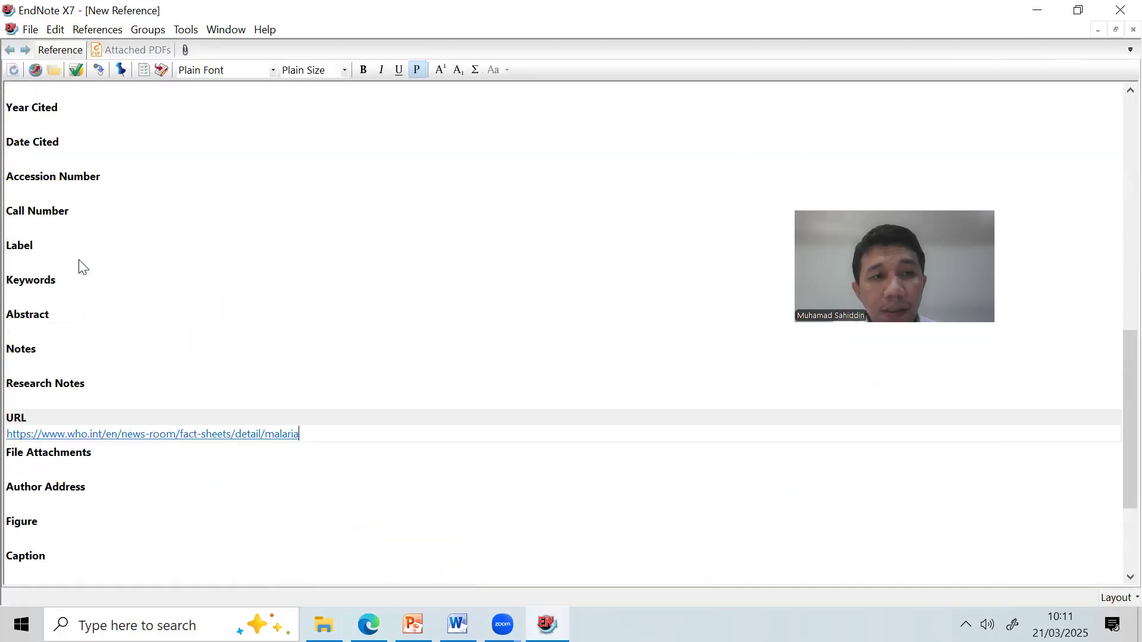
scroll(78, 265, up, 10)
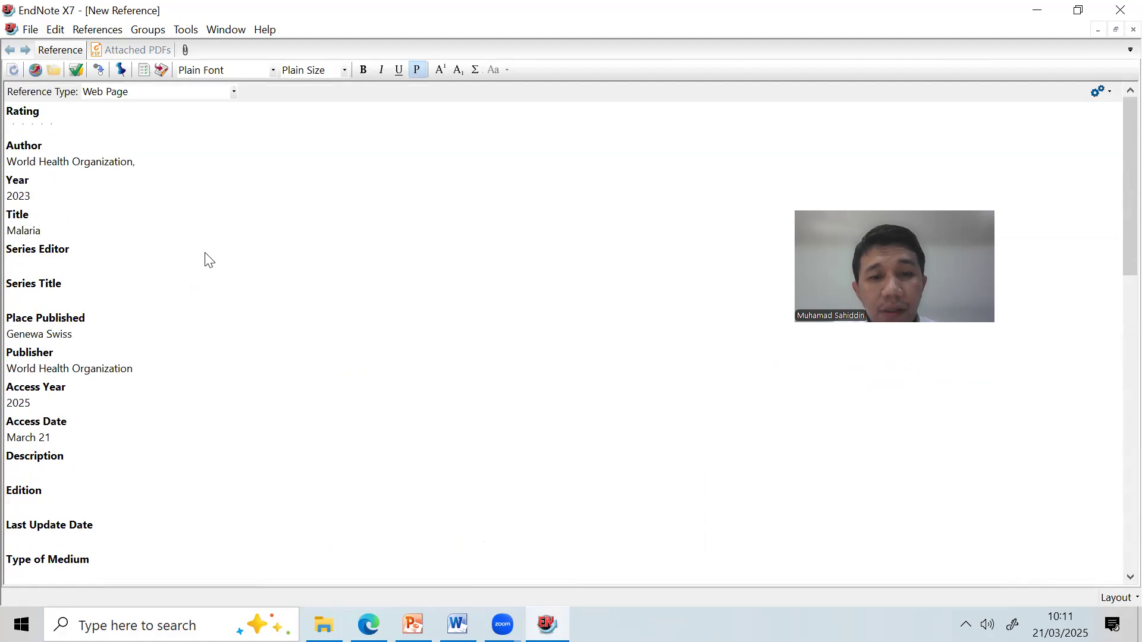
click(368, 624)
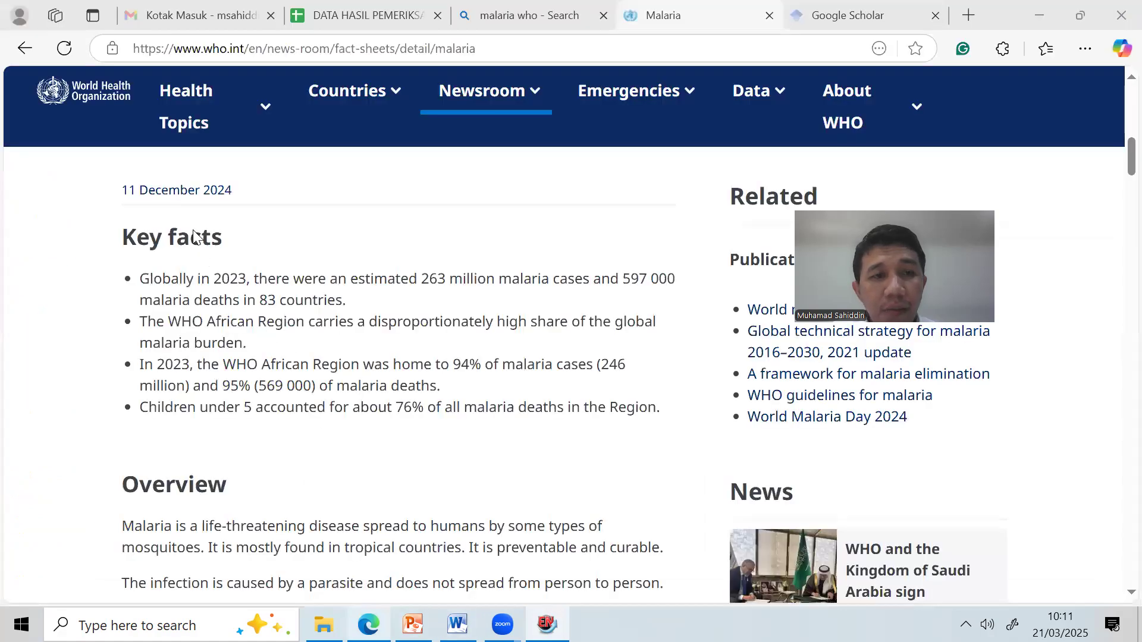
scroll(220, 274, up, 1)
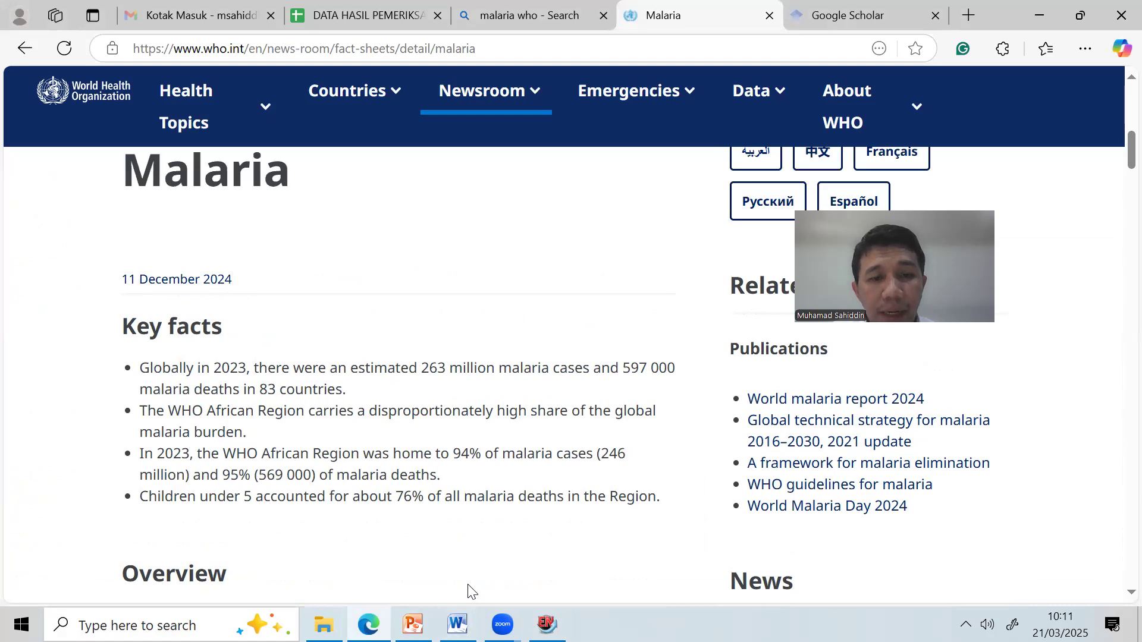
click(547, 624)
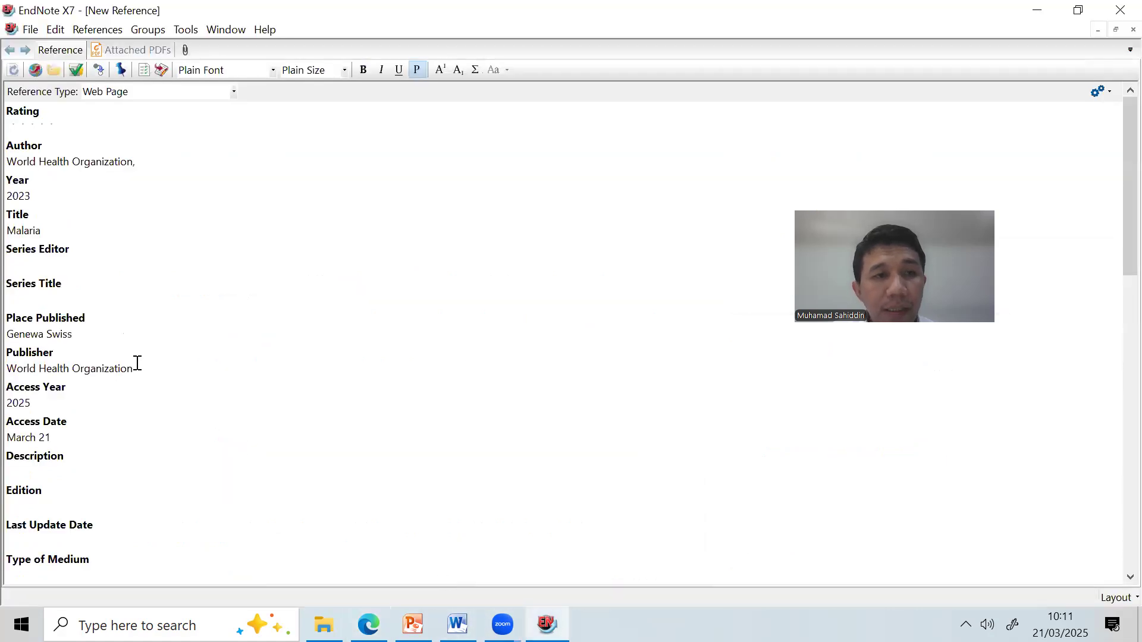
click(68, 194)
text(4)
key(BackSpace)
key(BackSpace)
text(4)
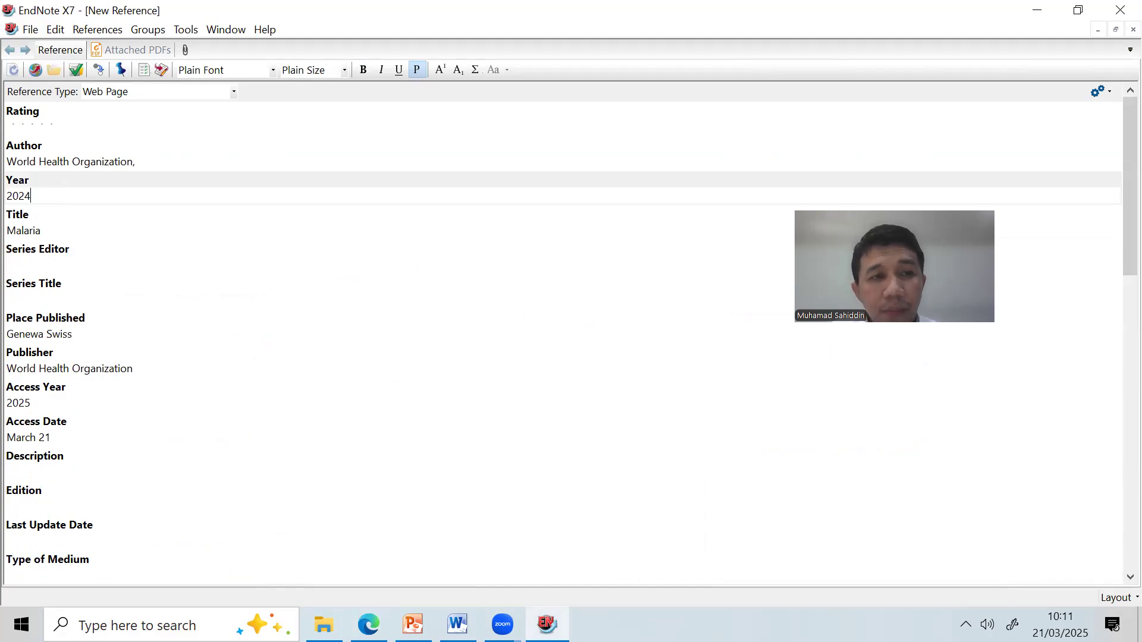
click(1133, 29)
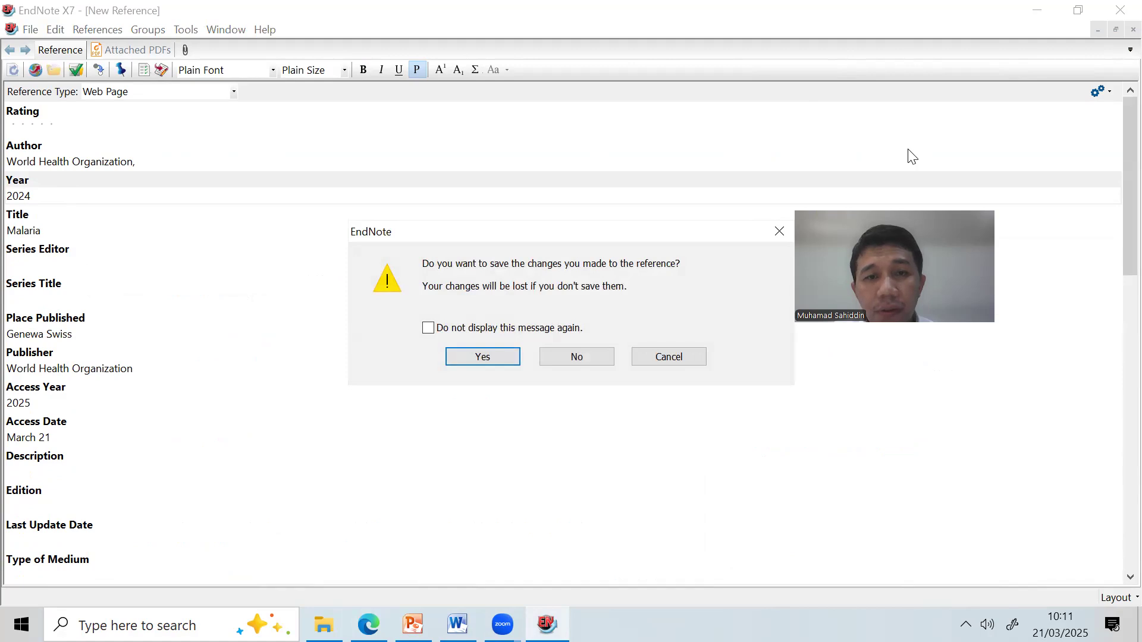
Save the WHO Malaria web page reference and switch back to Edge.
click(464, 361)
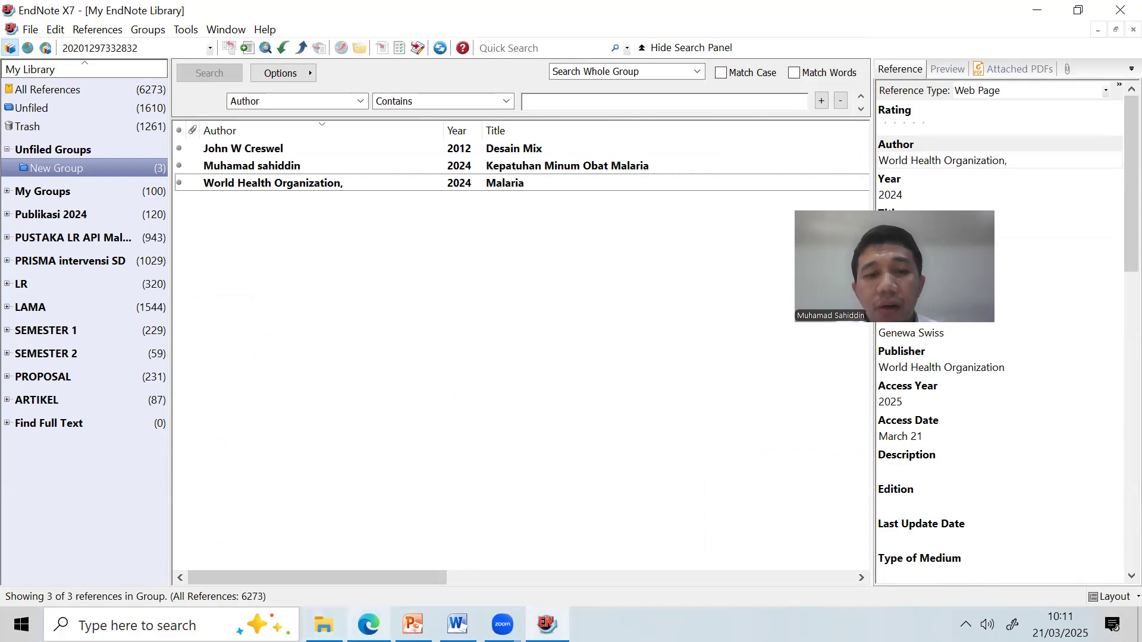
click(368, 625)
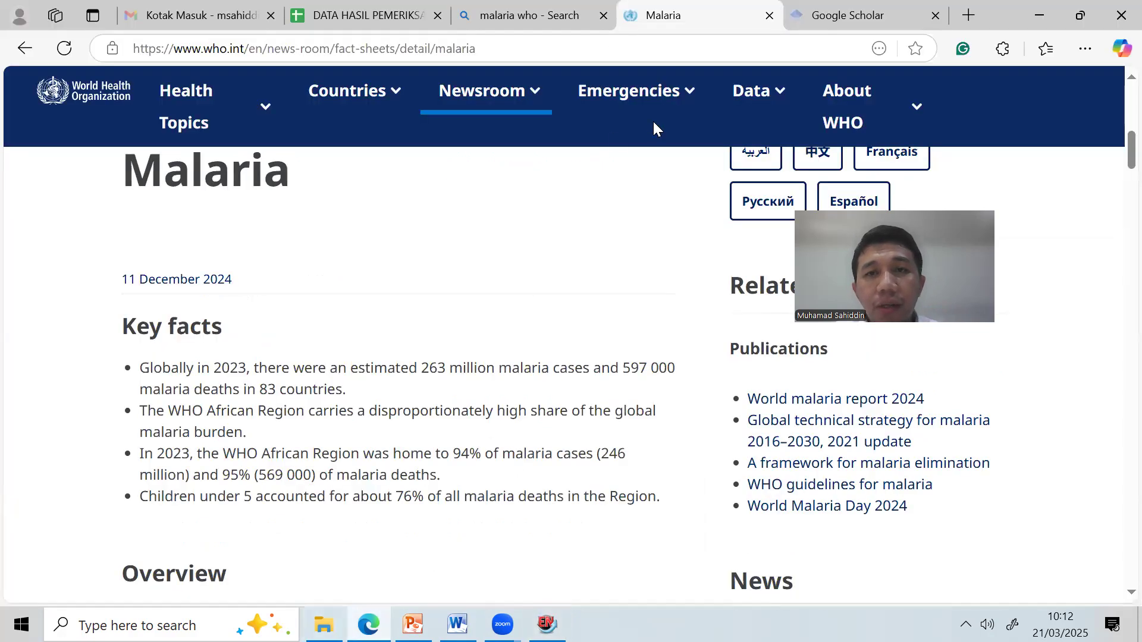
Search Google Scholar for 'malaria transmission' via the autocomplete suggestion.
click(847, 15)
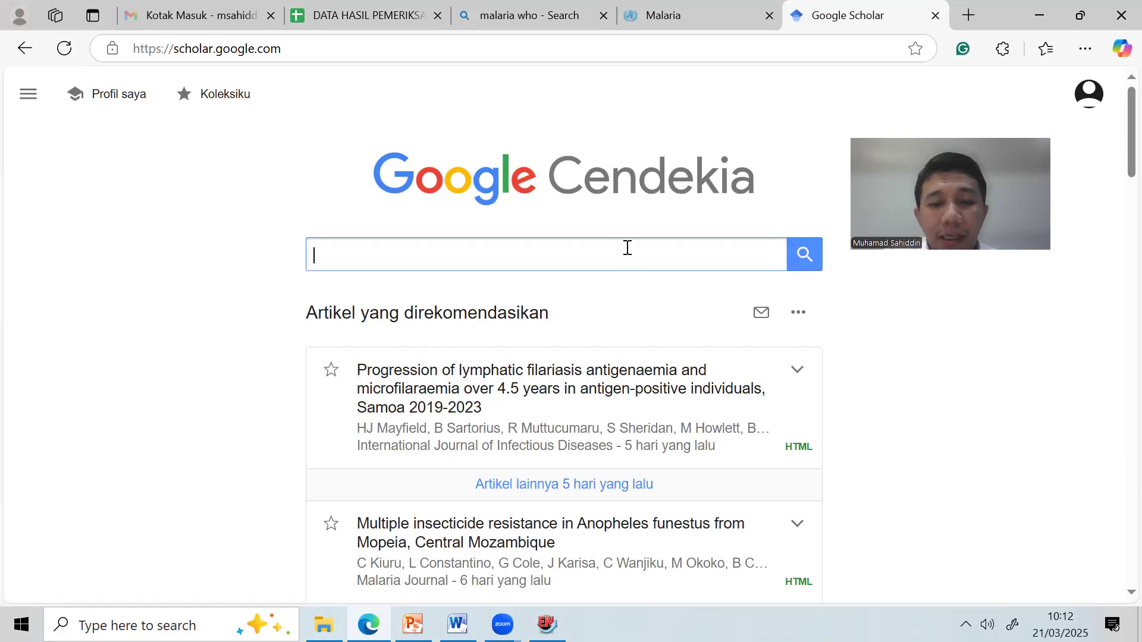
text(Malaria)
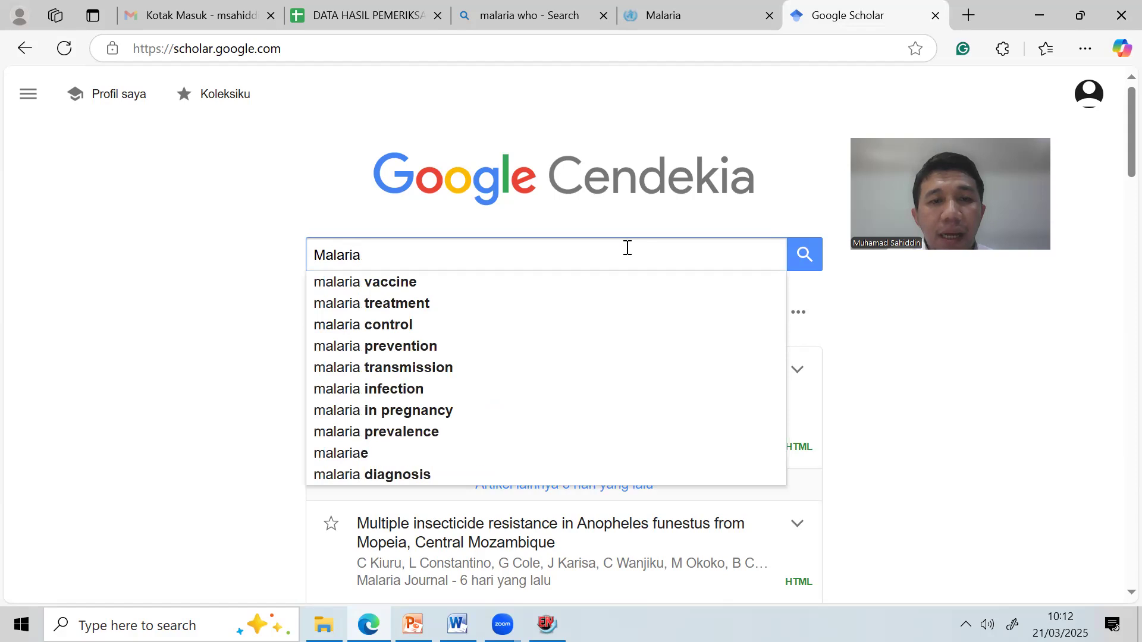
click(452, 374)
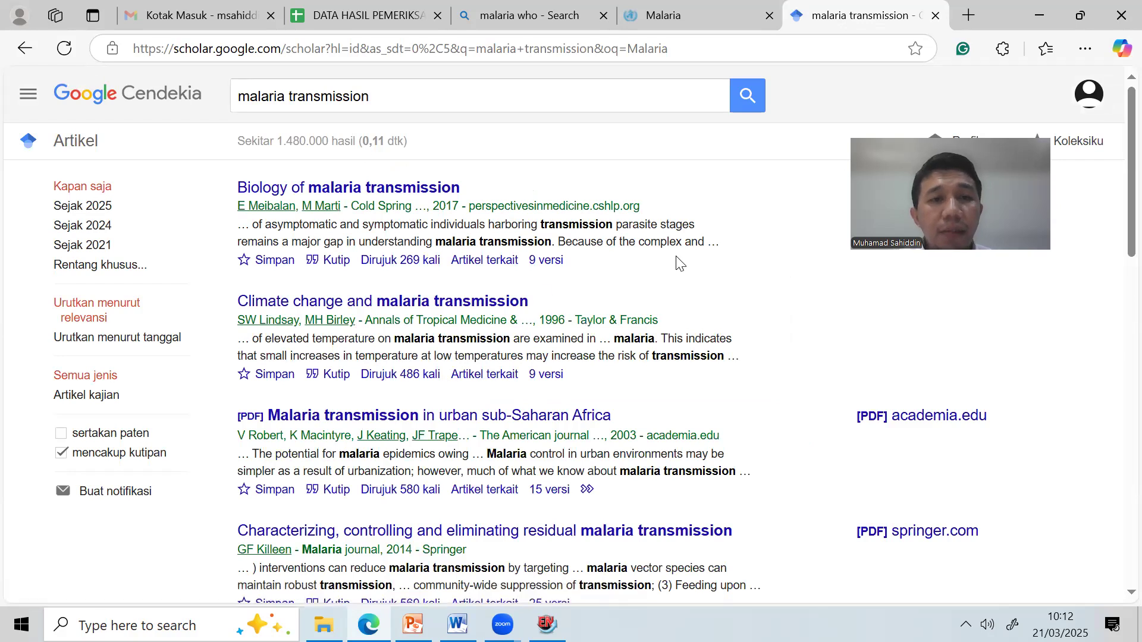
scroll(521, 263, down, 3)
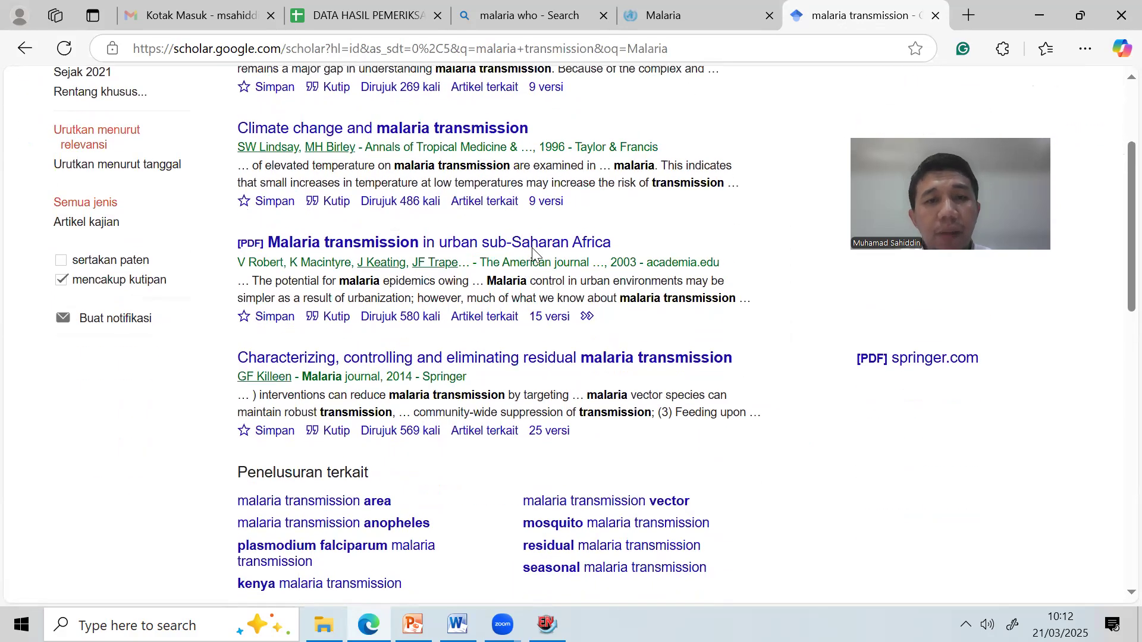
scroll(533, 243, up, 3)
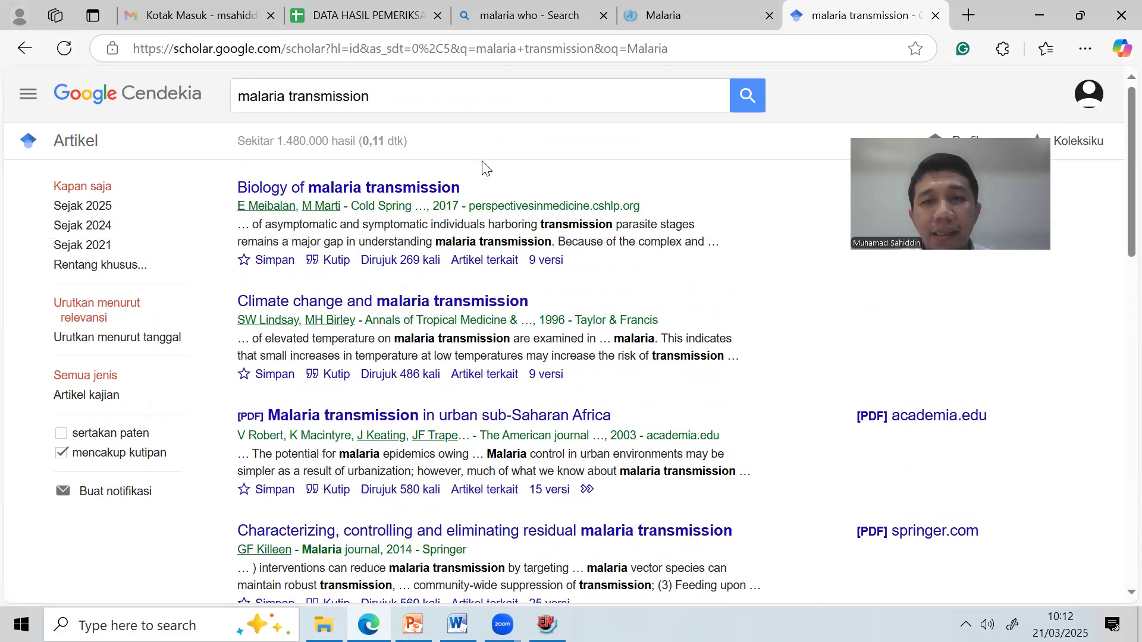
Open Setelan (Settings) from the Scholar side menu.
click(28, 97)
click(584, 145)
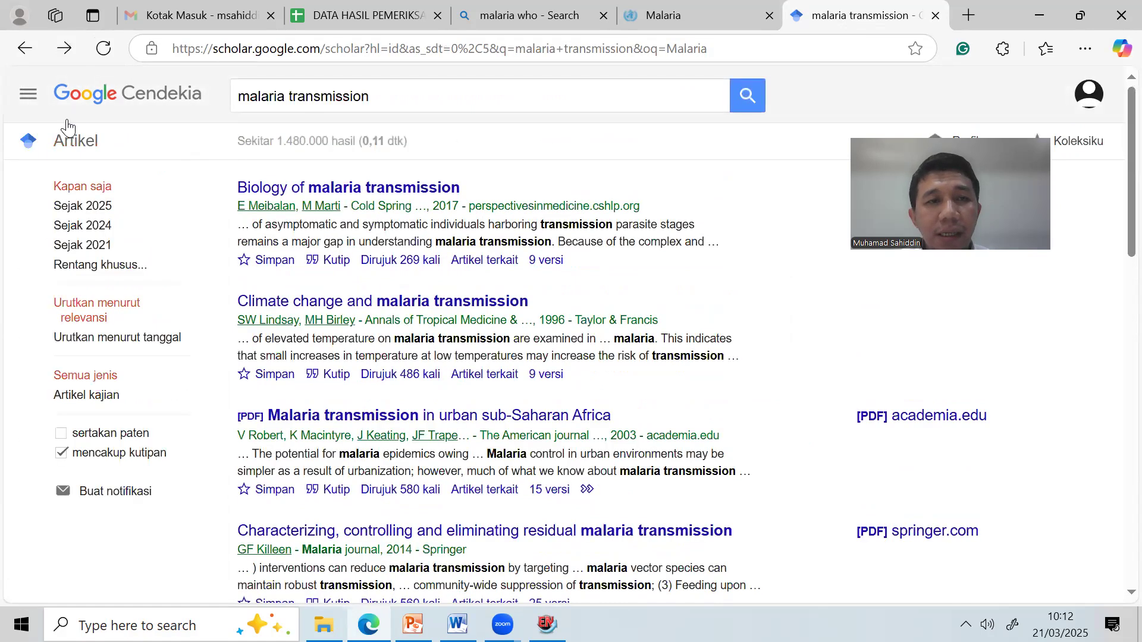
click(28, 96)
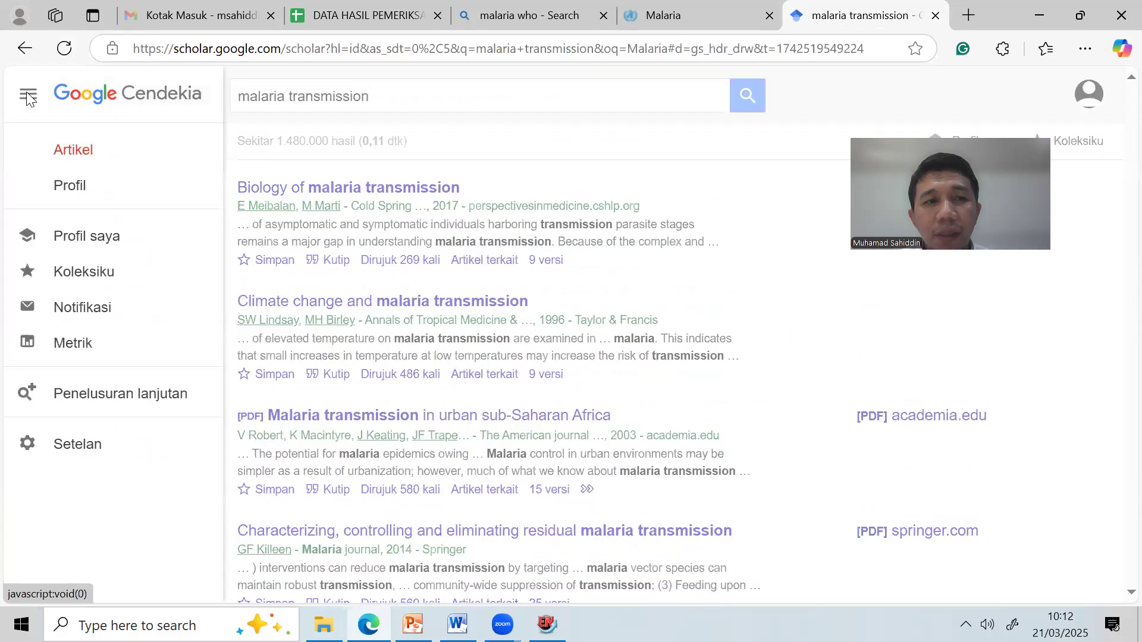
click(85, 450)
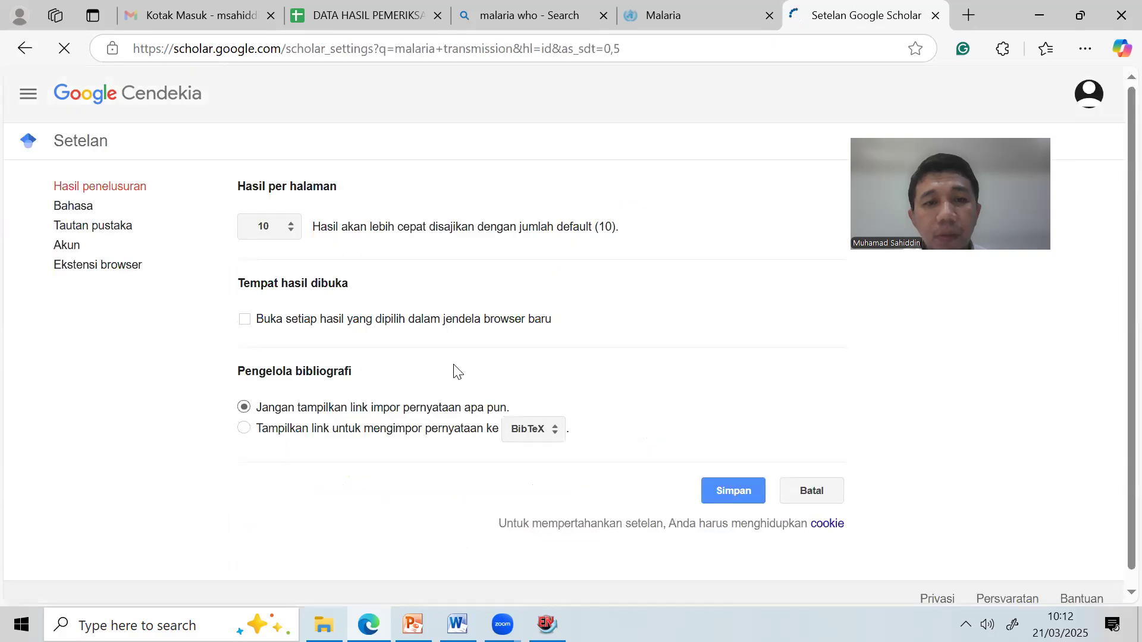
Set Pengelola bibliografi to show import links for EndNote and save with Simpan.
scroll(458, 303, down, 1)
click(718, 144)
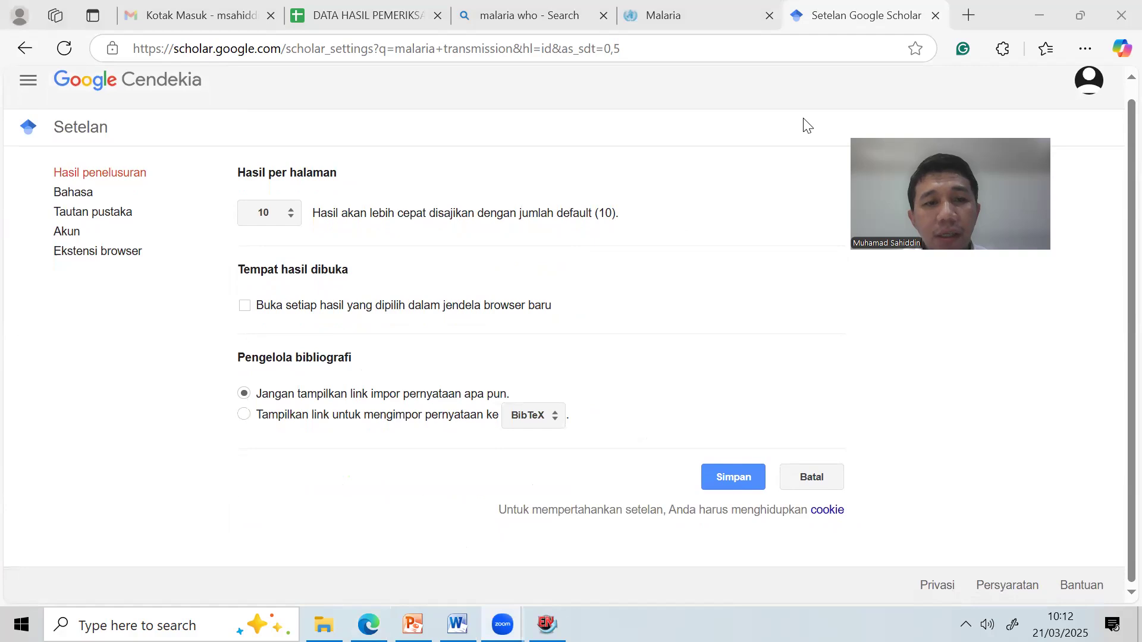
drag(738, 339, 680, 476)
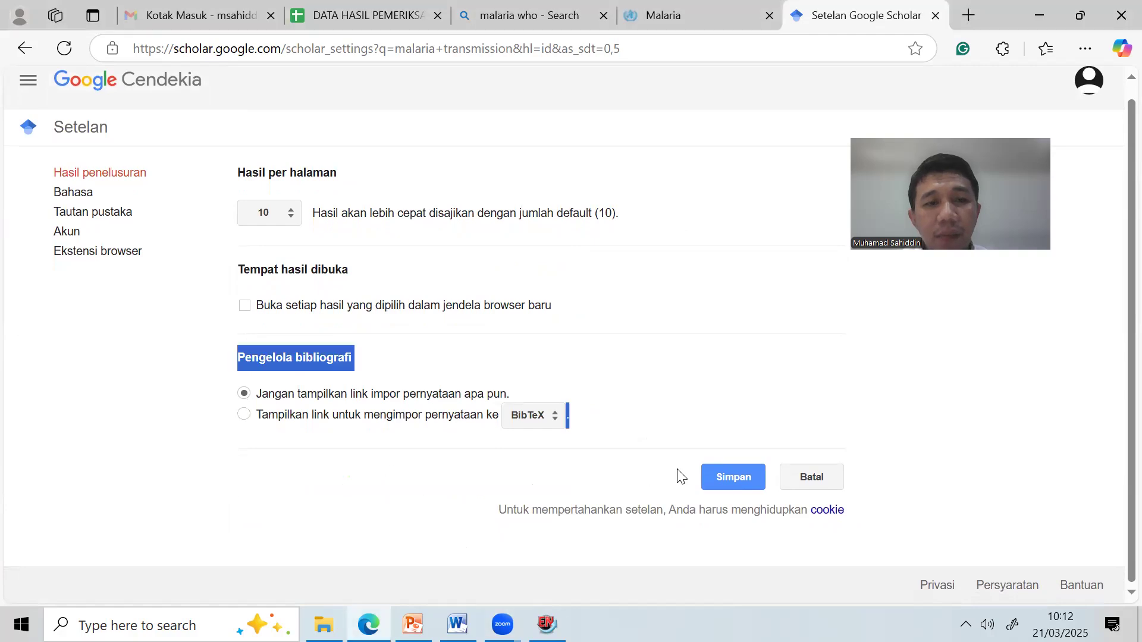
click(619, 388)
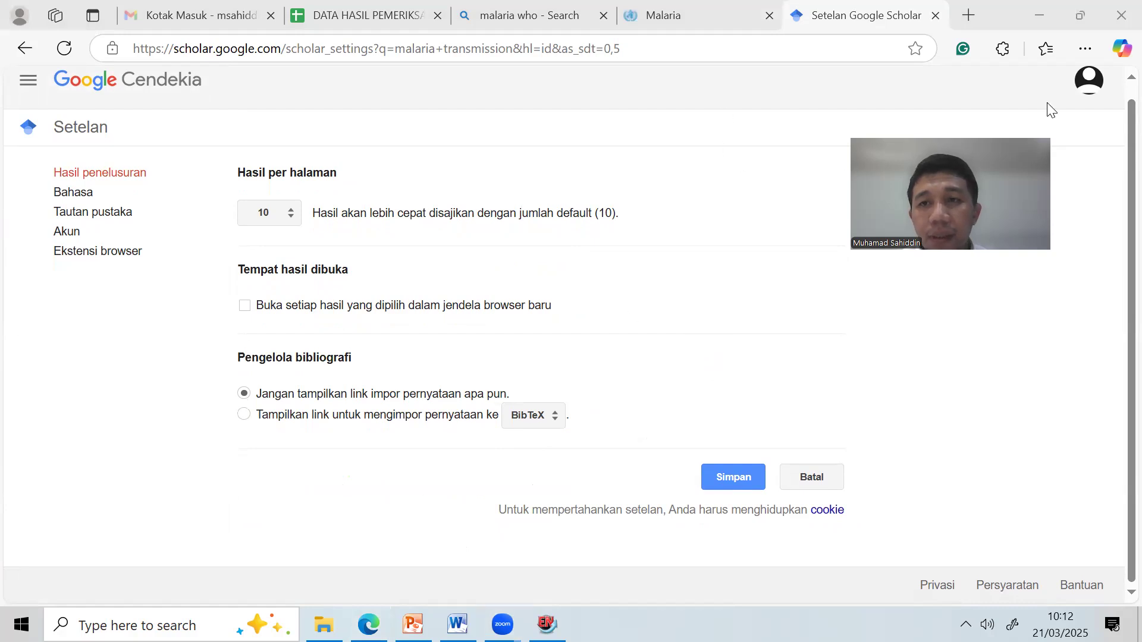
drag(470, 433, 641, 434)
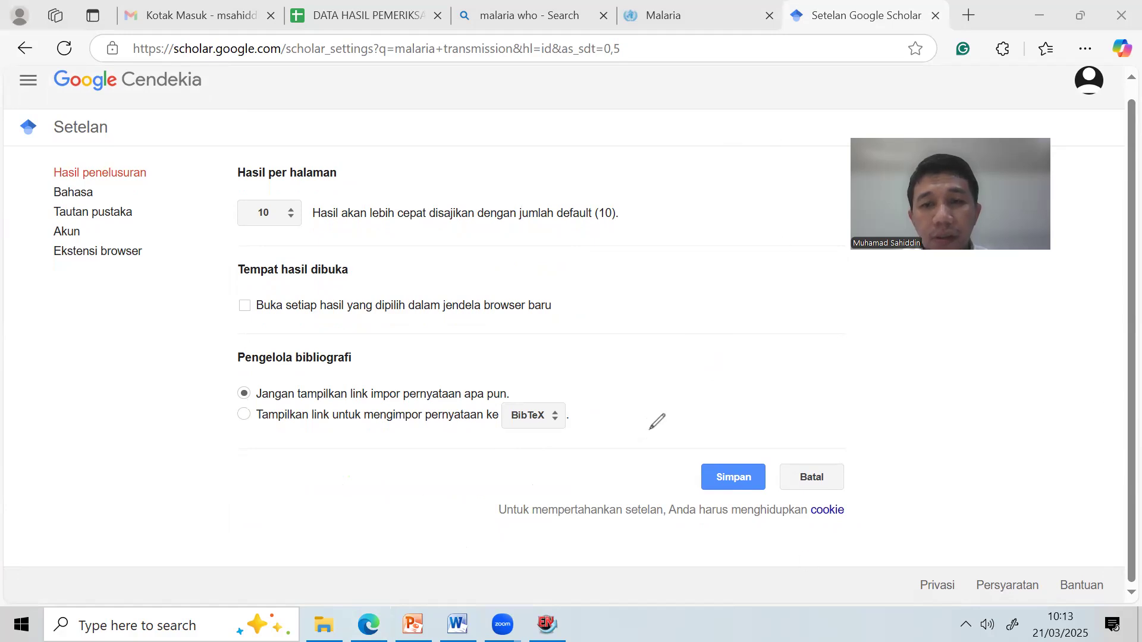
click(535, 416)
click(551, 443)
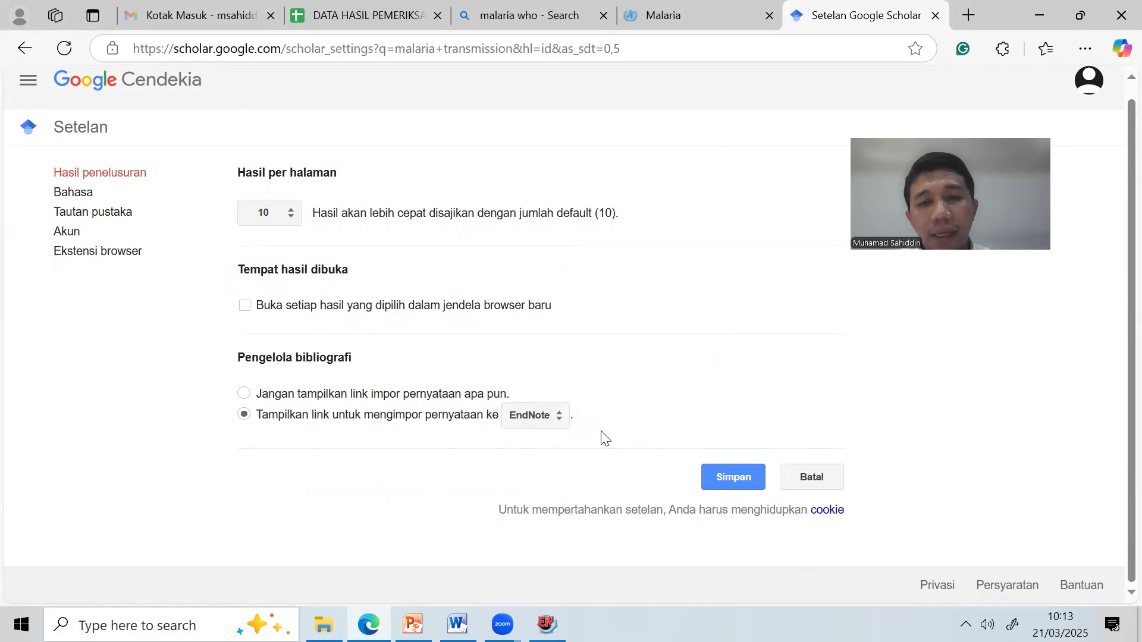
click(736, 476)
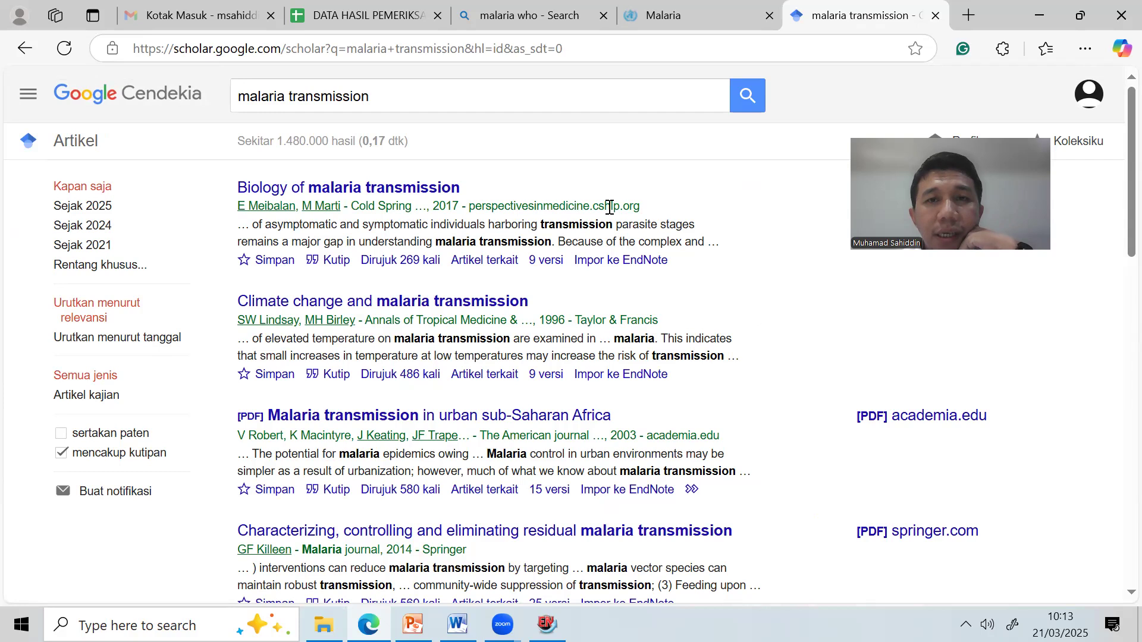
Import 'Biology of malaria transmission' to EndNote and open the downloaded scholar (73).enw file.
mouse_move(438, 275)
mouse_down()
mouse_move(562, 280)
mouse_move(703, 261)
mouse_up()
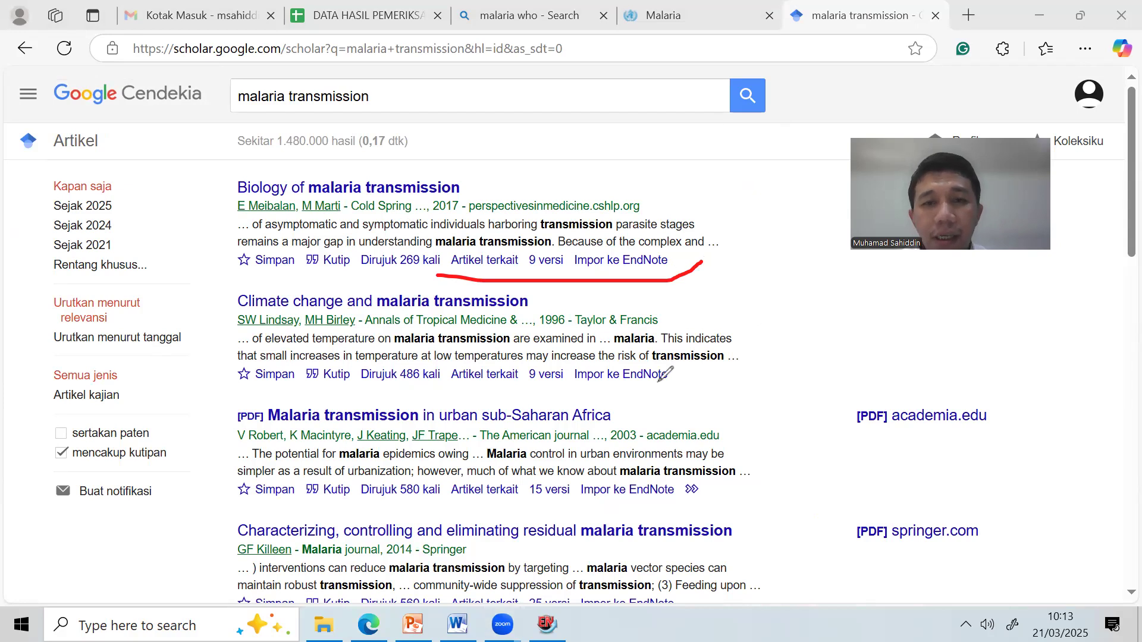
click(624, 262)
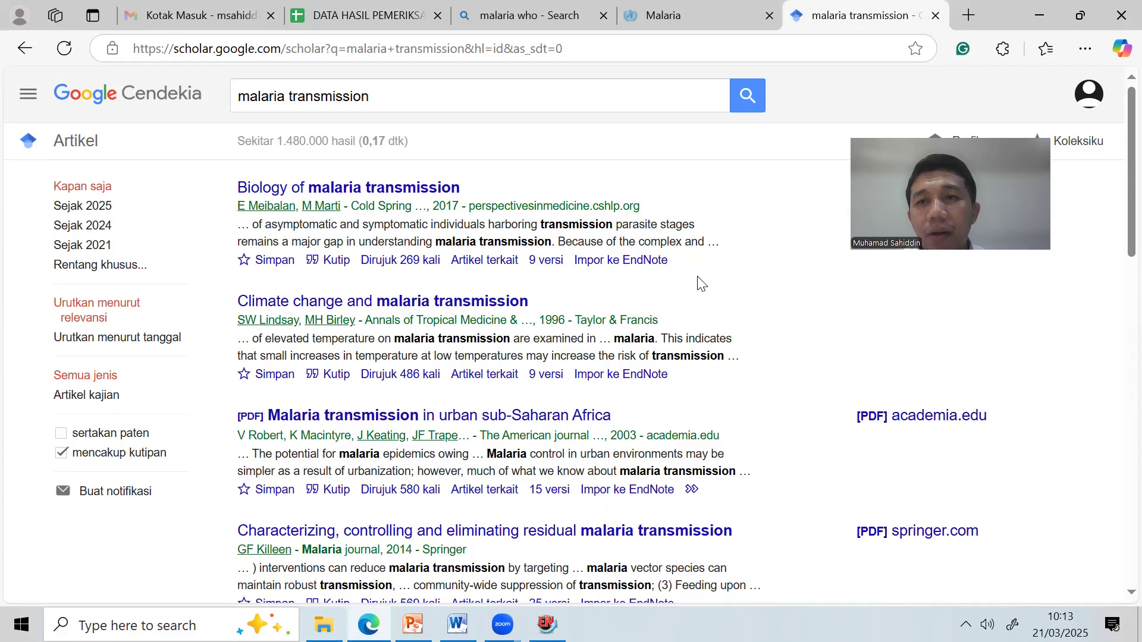
click(1084, 48)
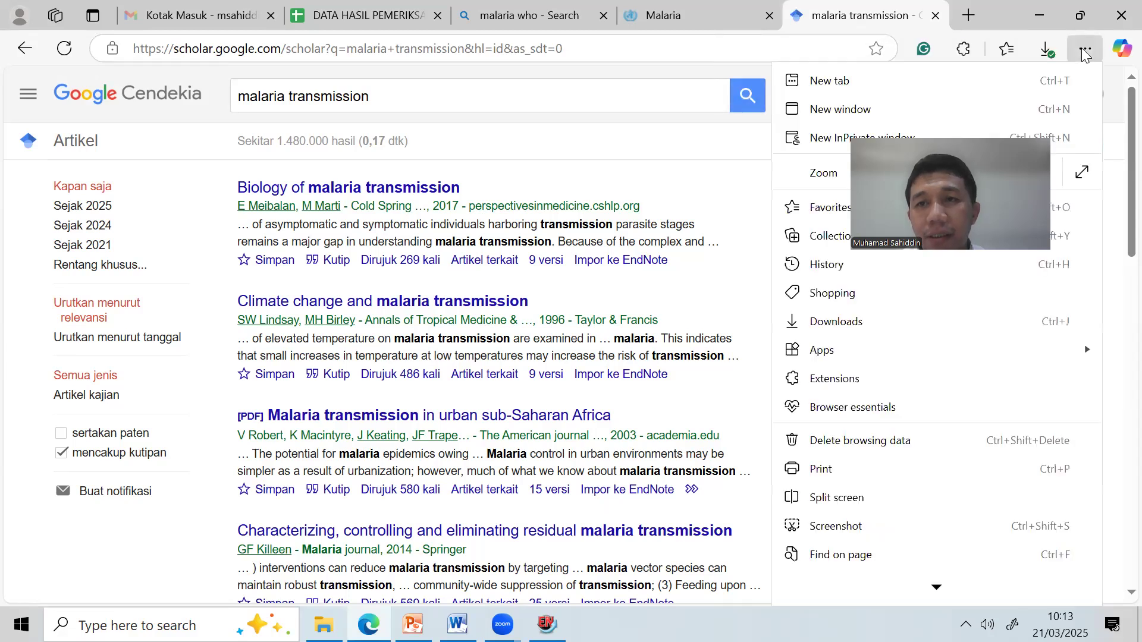
click(1047, 50)
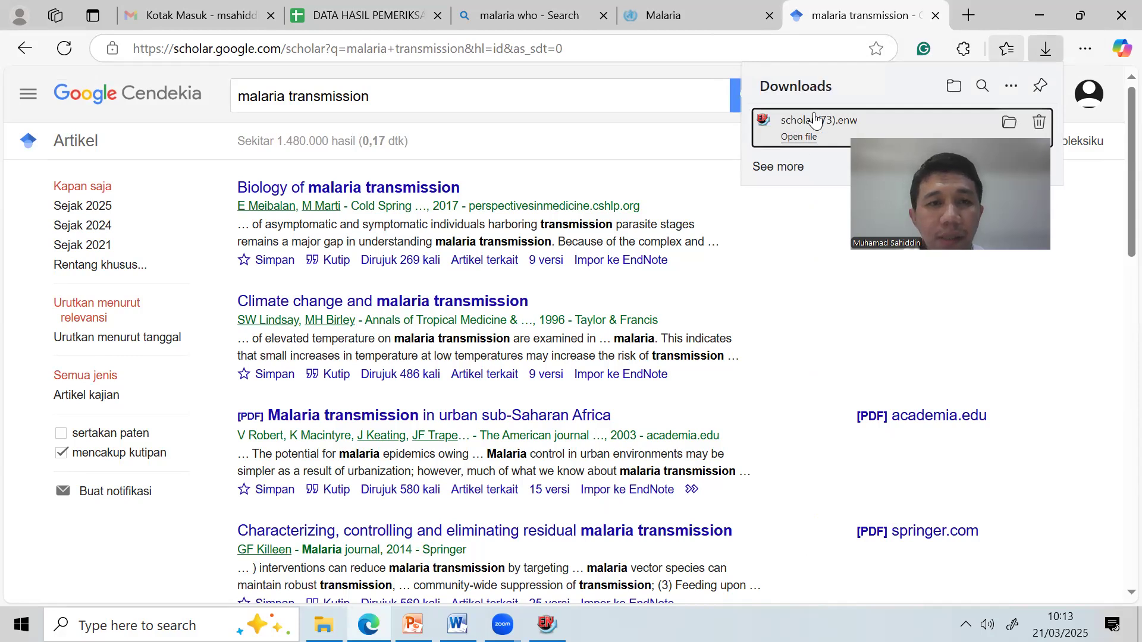
click(814, 119)
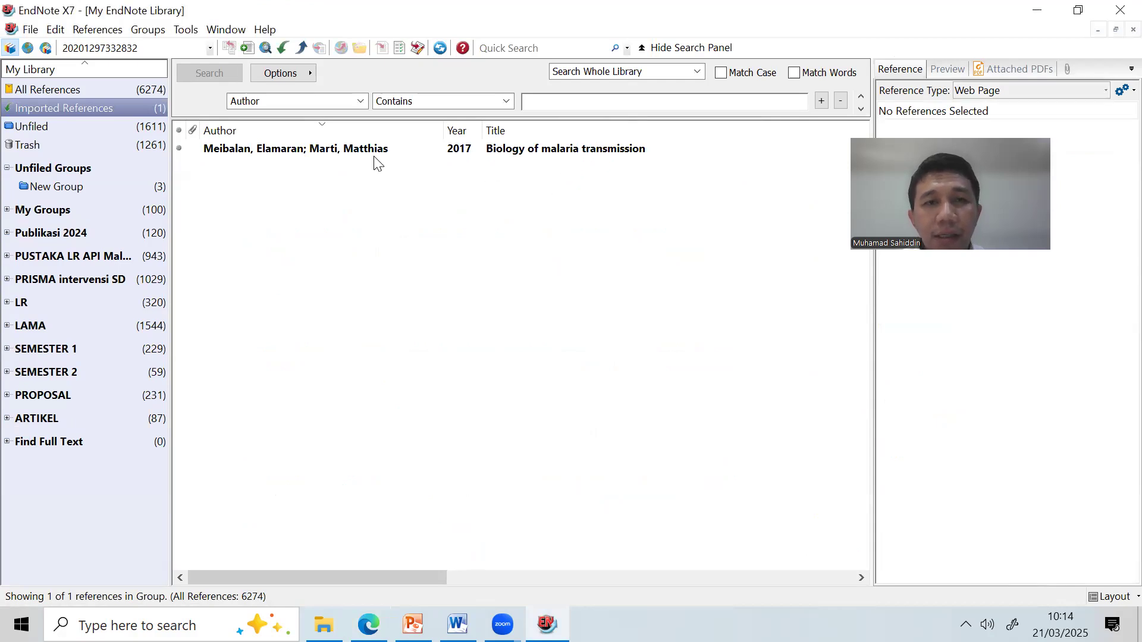
Drag the imported 'Biology of malaria transmission' reference into New Group and view its details.
click(339, 151)
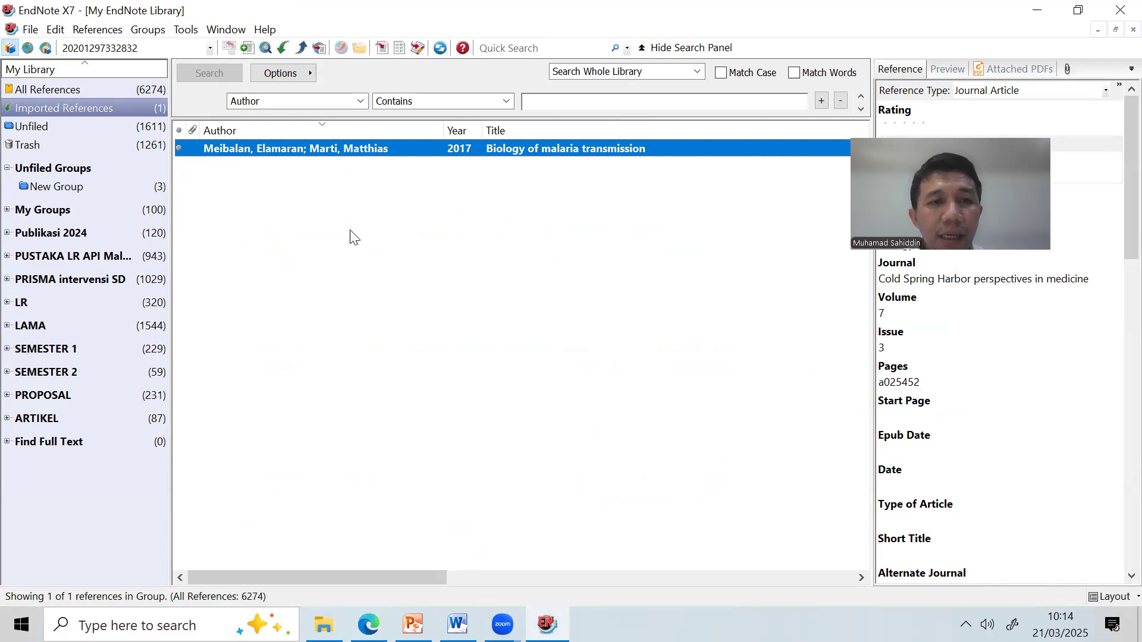
drag(286, 146, 146, 188)
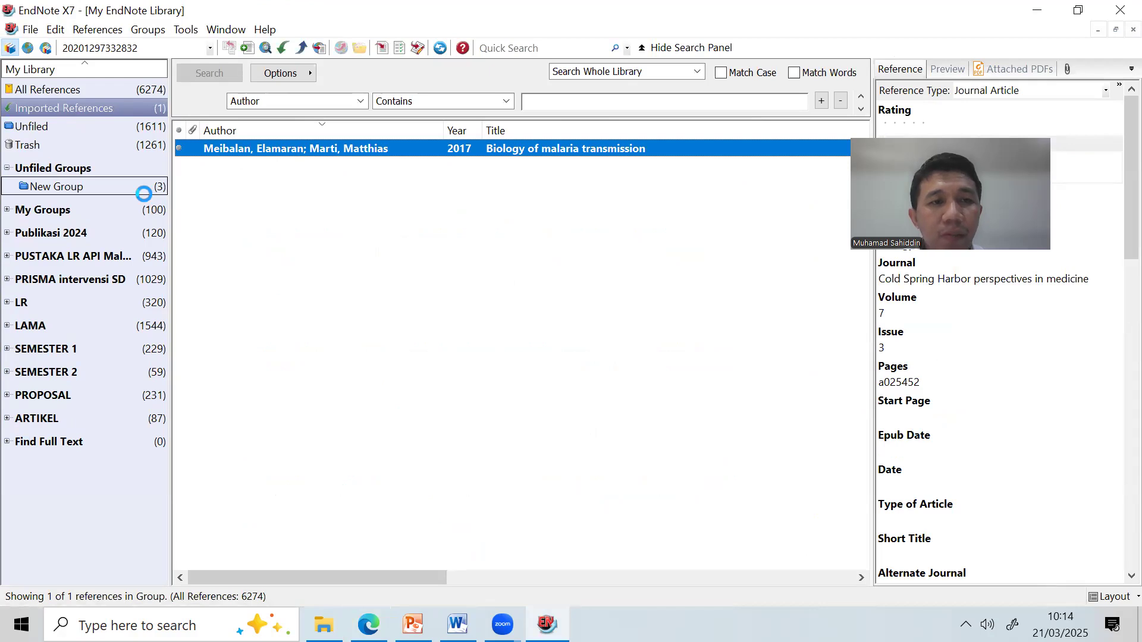
click(159, 187)
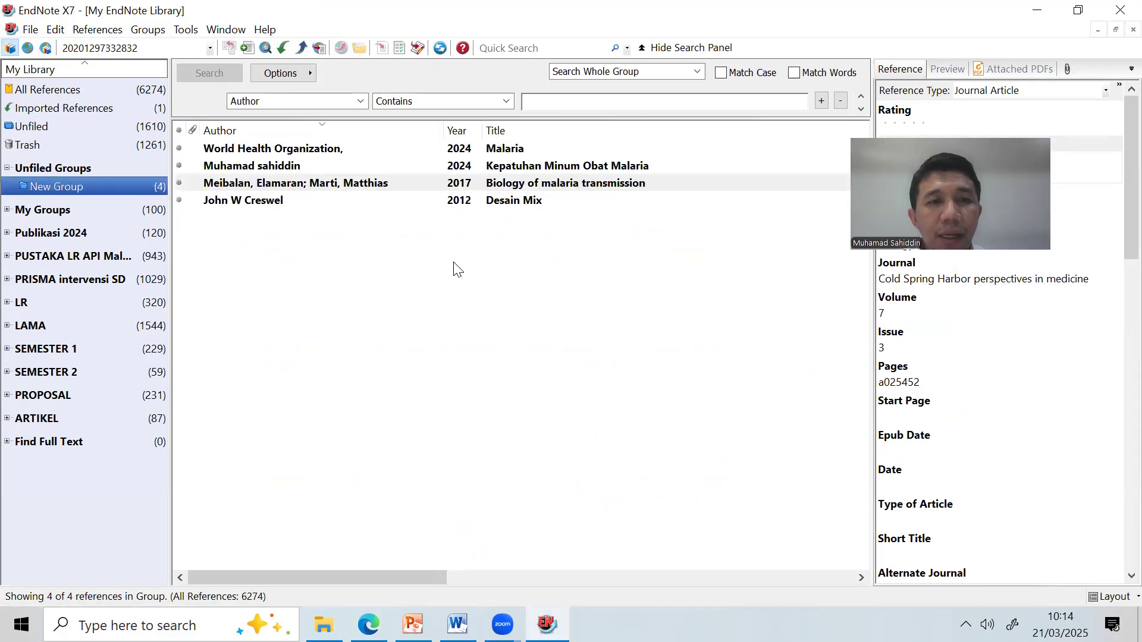
click(534, 187)
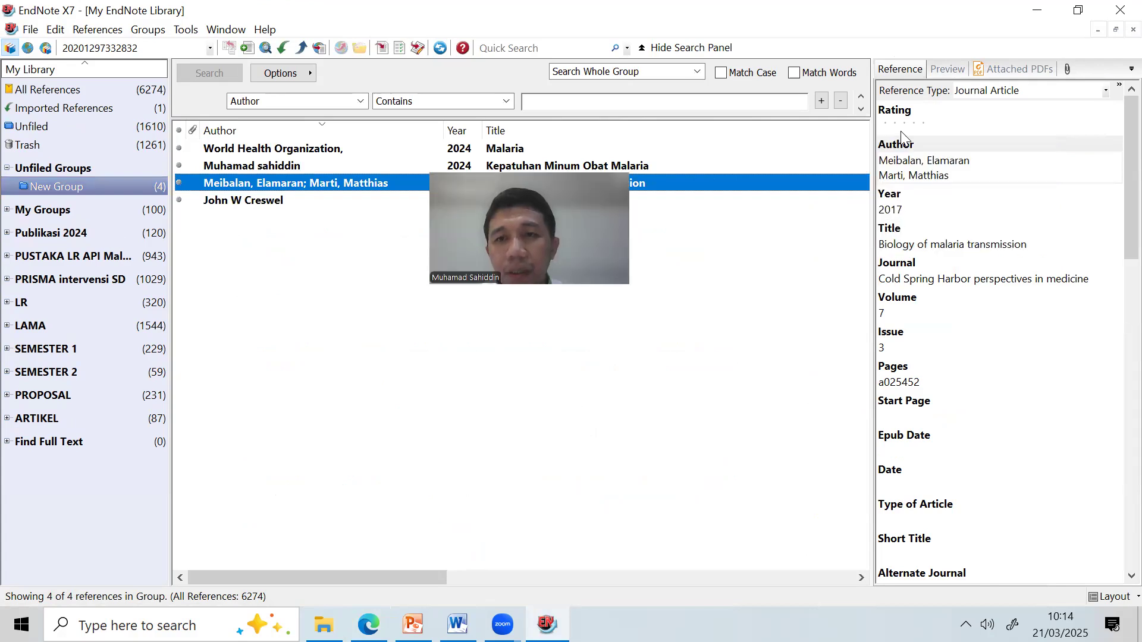
Mark the author, year, title, journal, volume and issue fields in red, then erase the annotations.
drag(916, 204, 931, 209)
drag(988, 161, 1004, 161)
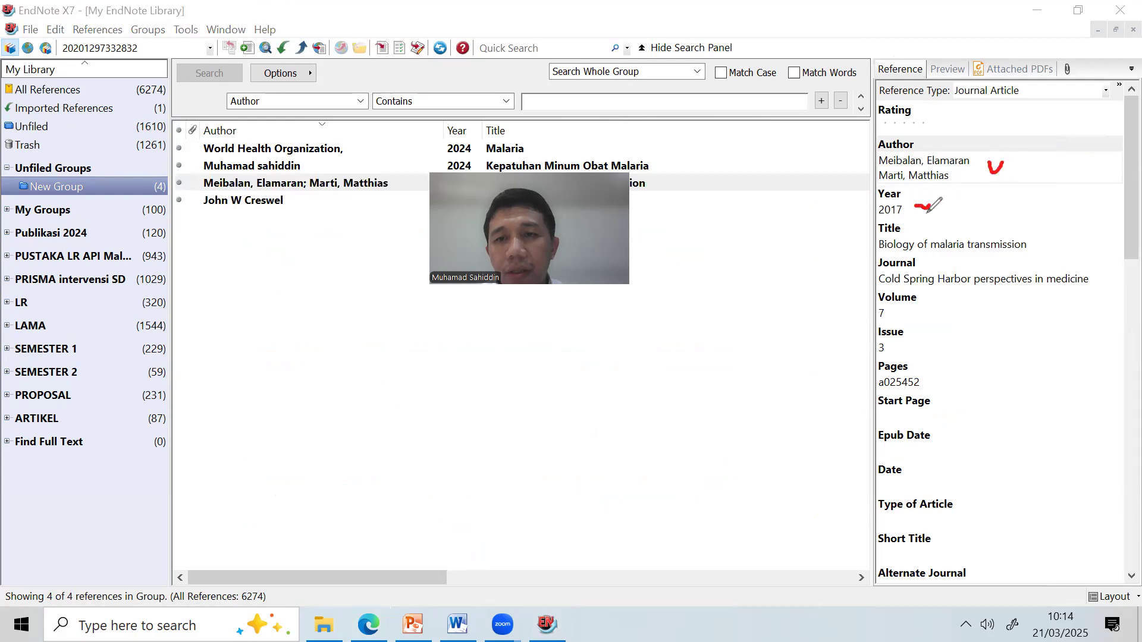
drag(919, 242, 949, 234)
drag(923, 271, 956, 268)
drag(905, 312, 922, 305)
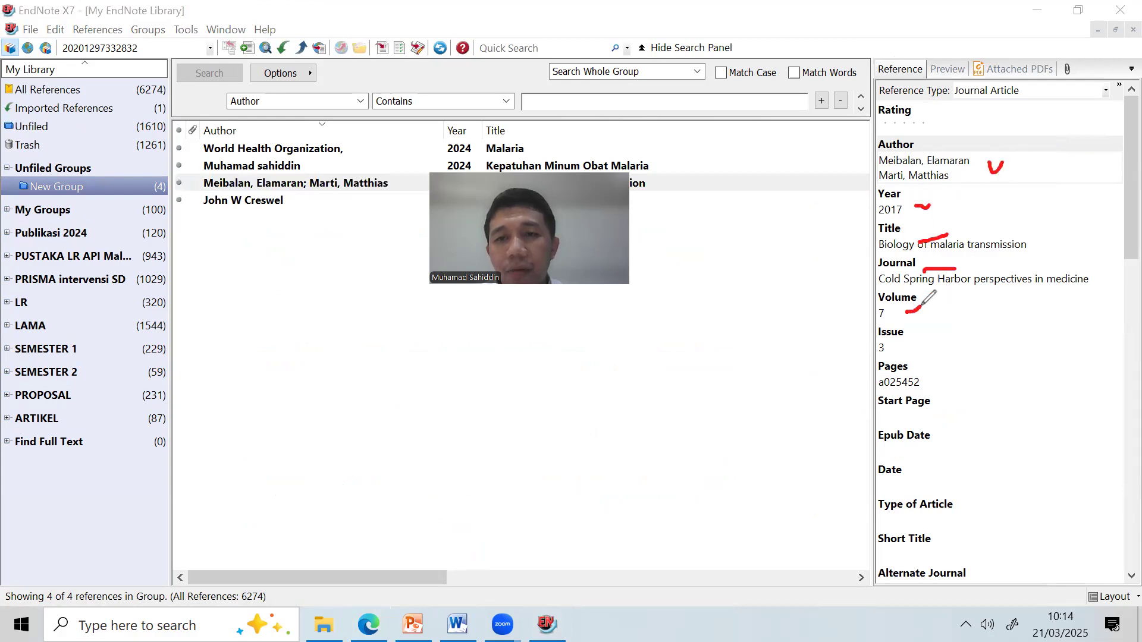
drag(906, 344, 934, 338)
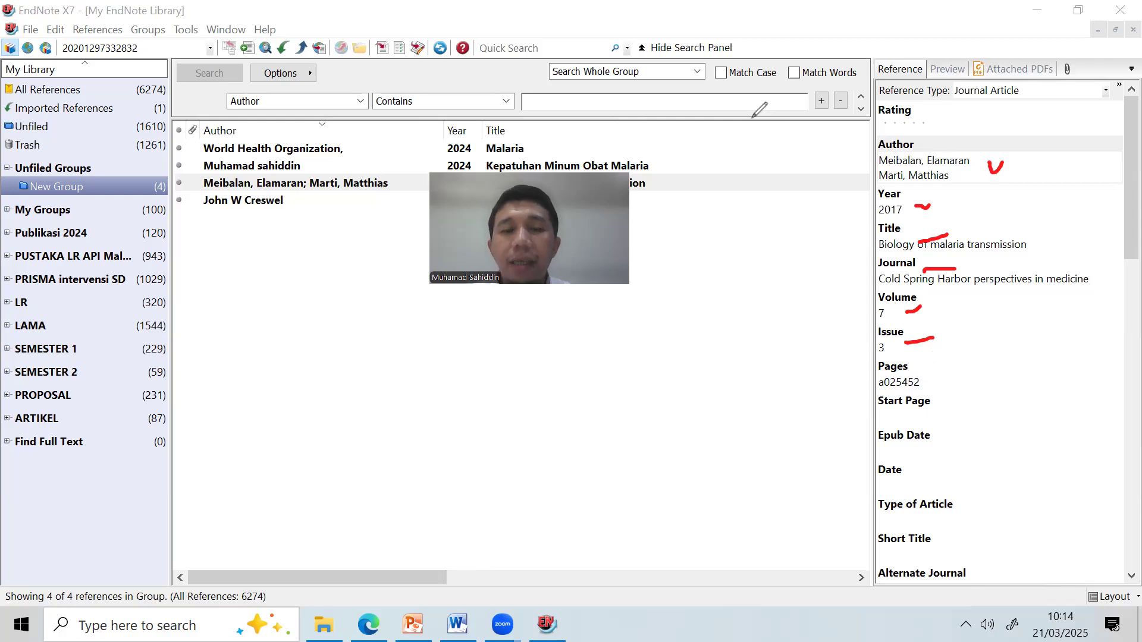
click(984, 101)
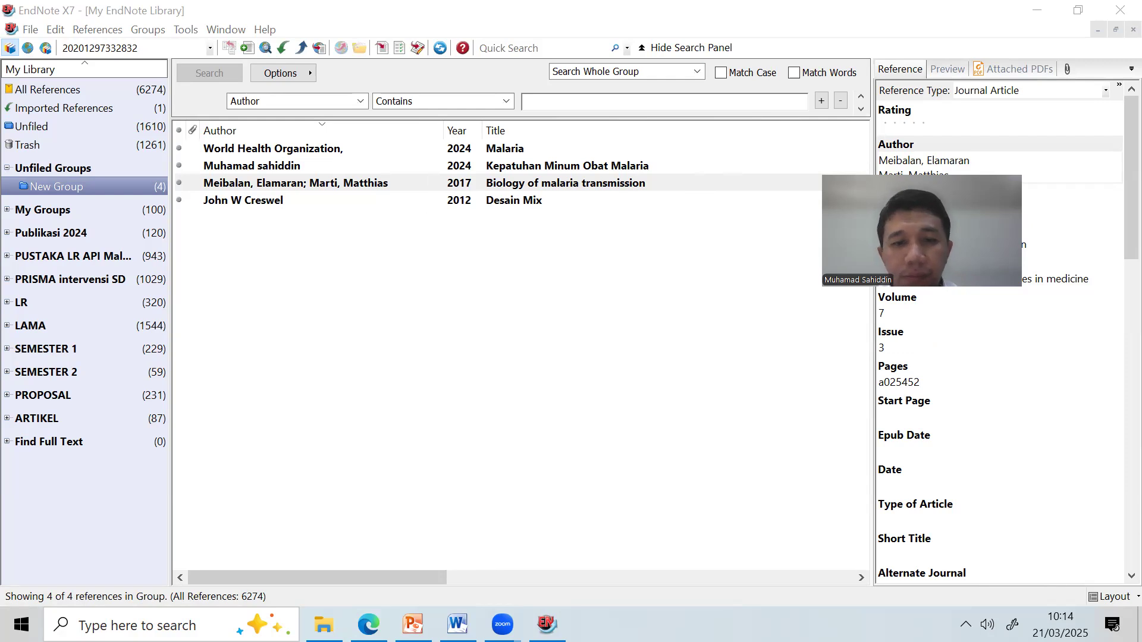
click(413, 625)
Highlight Google Cendekia in slide 15's online-source list, clear it, and return to the browser.
scroll(576, 466, down, 1)
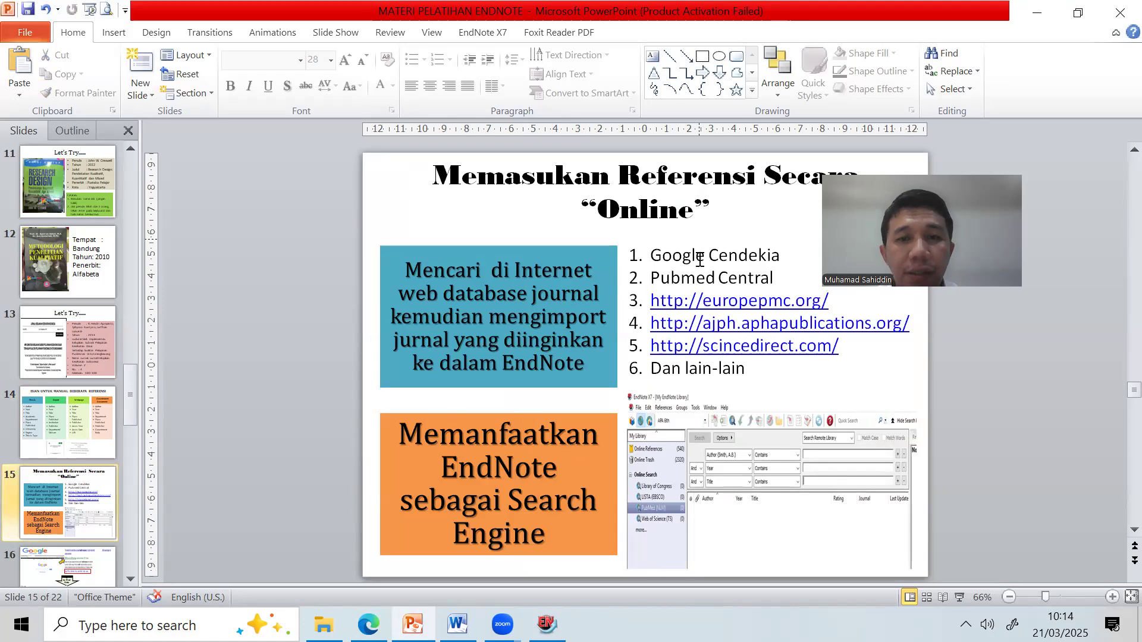
drag(680, 256, 776, 257)
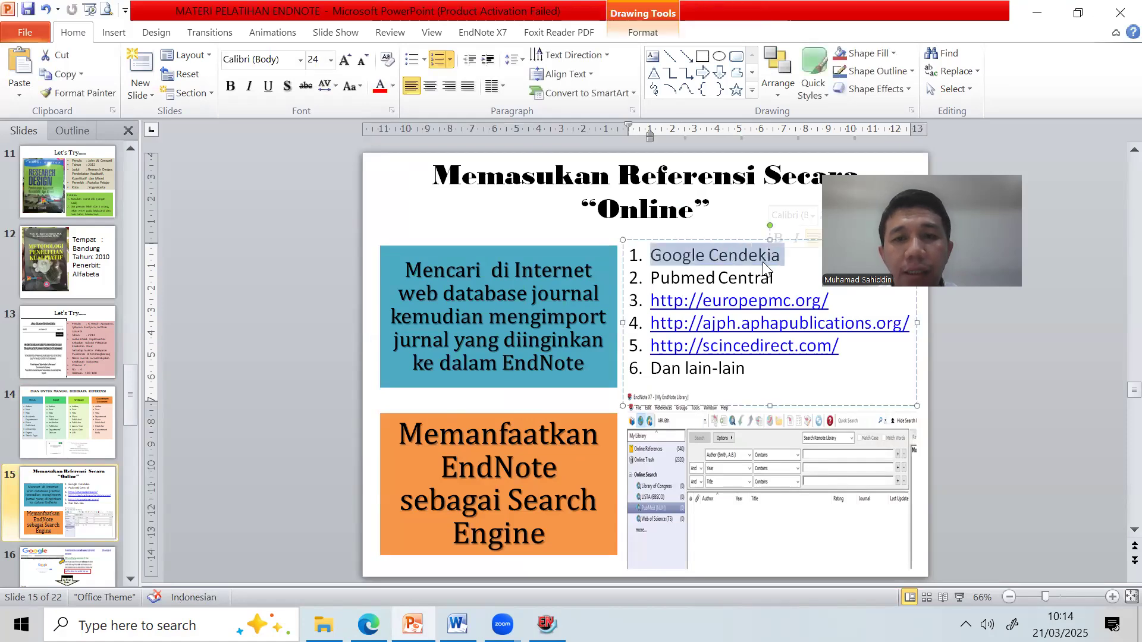
click(700, 272)
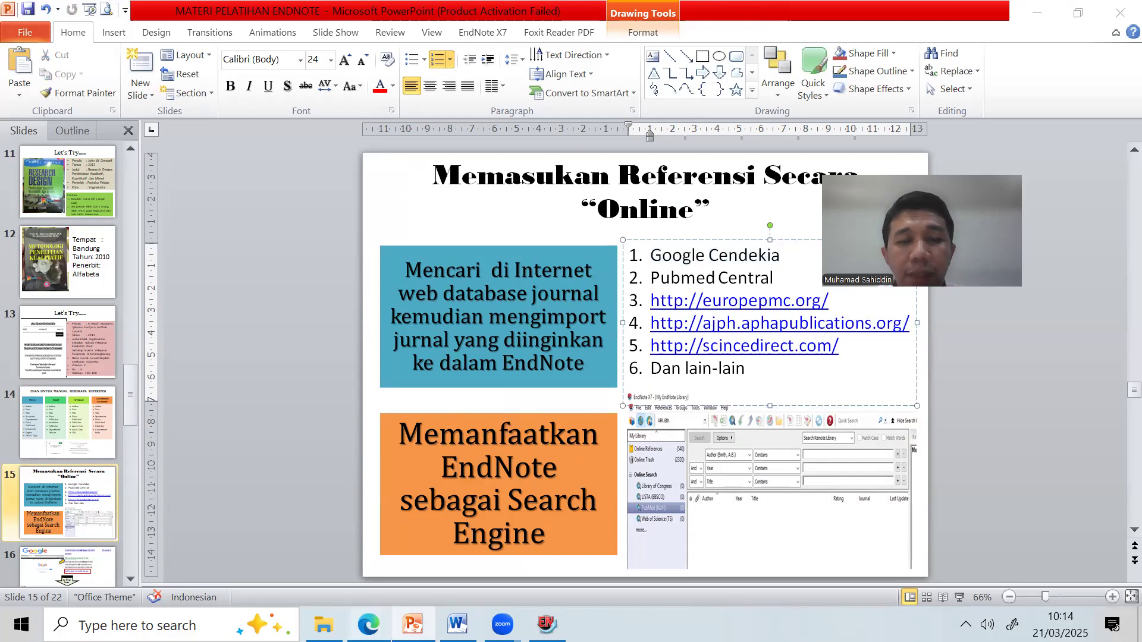
click(369, 625)
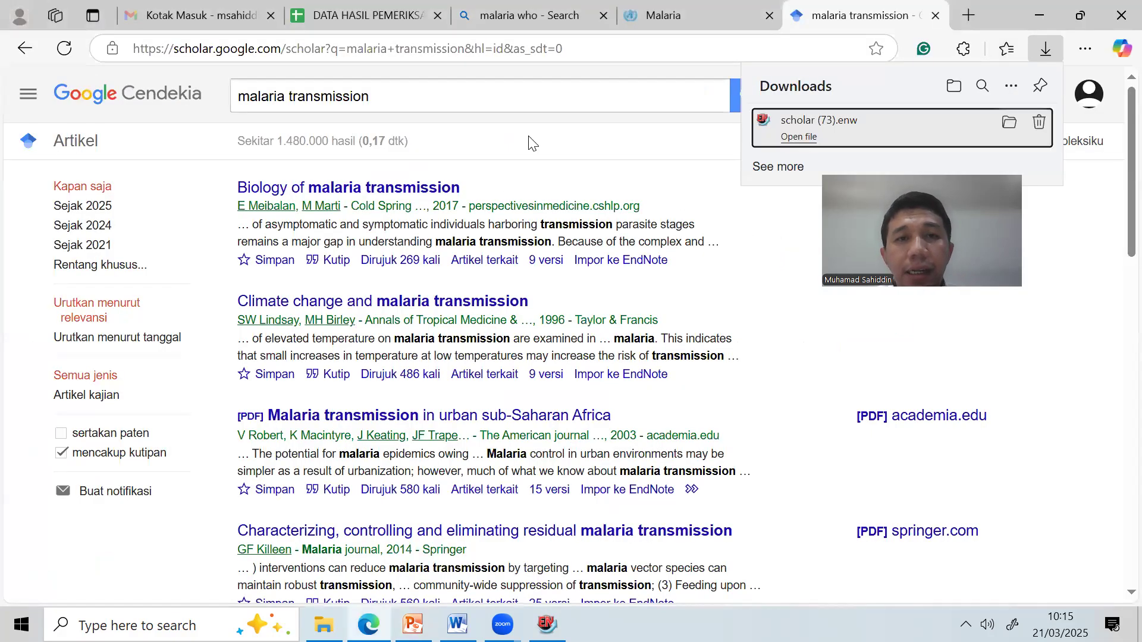
Navigate the browser tab to the PubMed site.
click(489, 18)
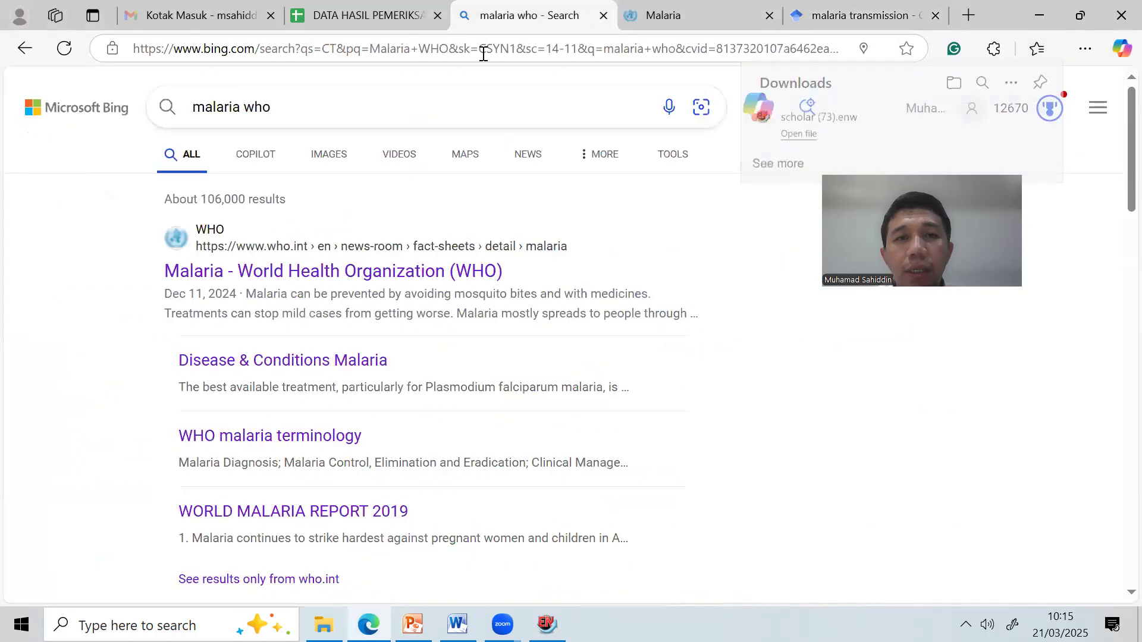
click(484, 51)
text(pub)
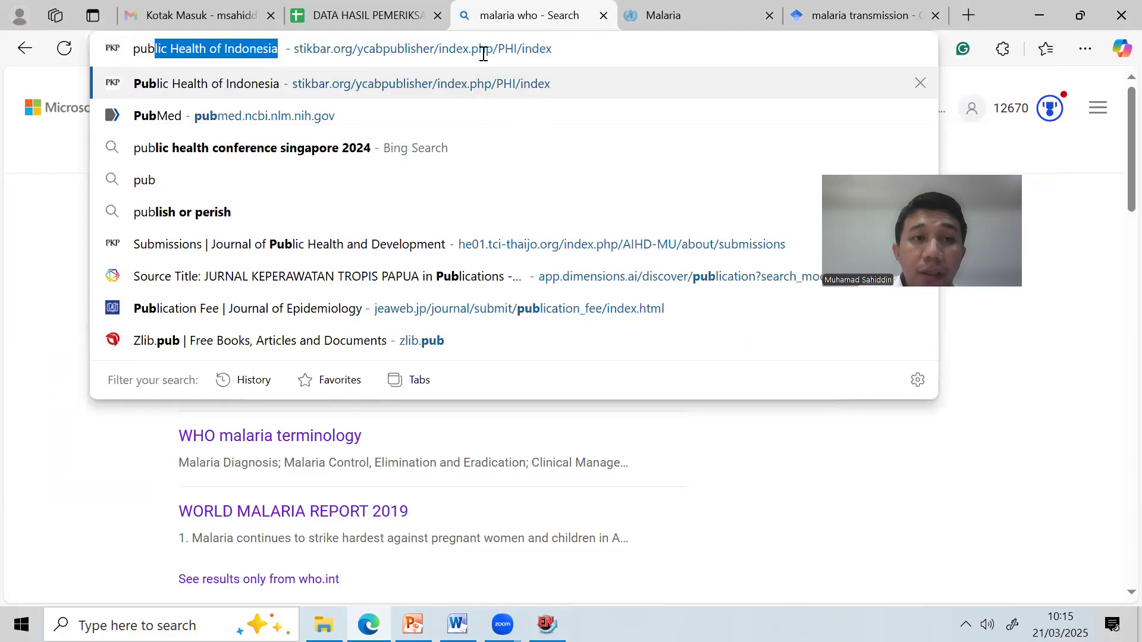
text(med)
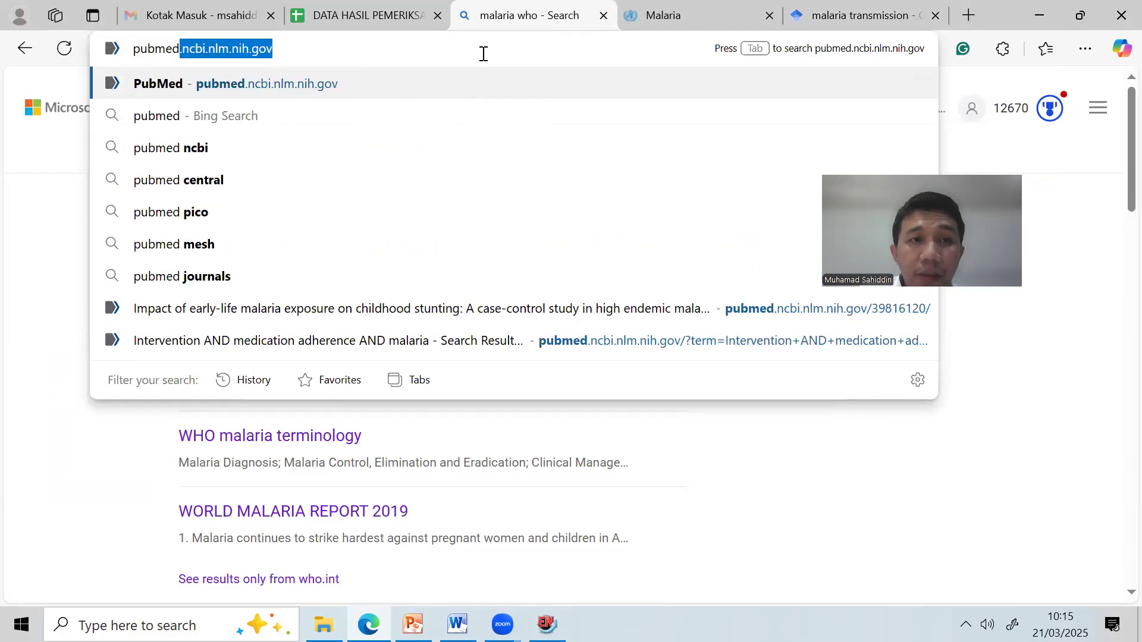
key(Return)
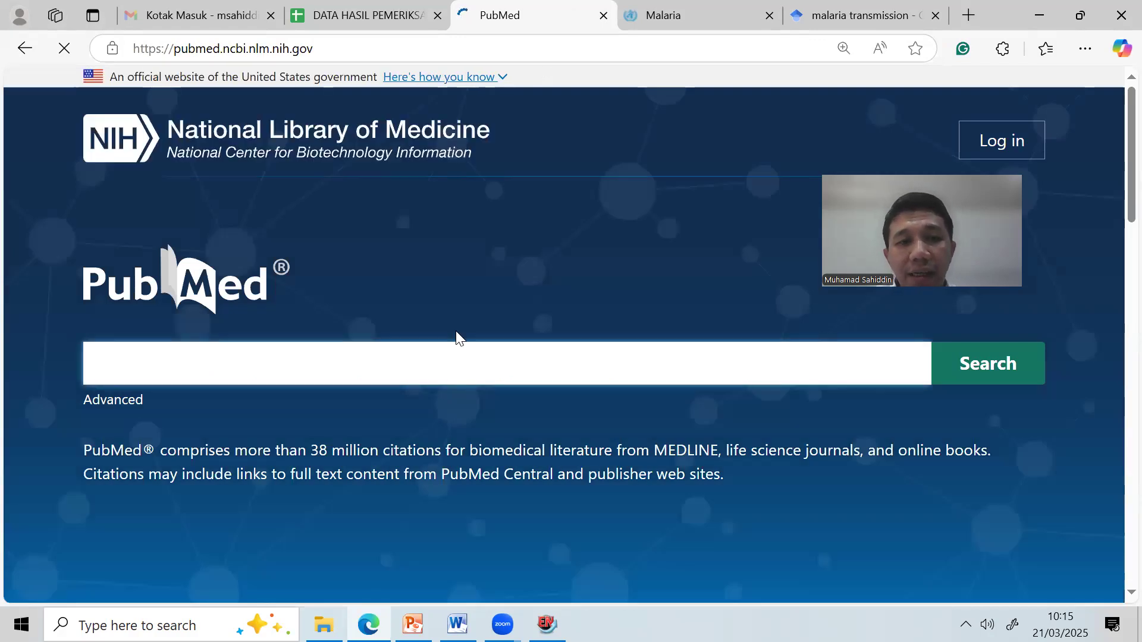
Search PubMed for 'malaria transmission', returning 20,936 results.
text(M)
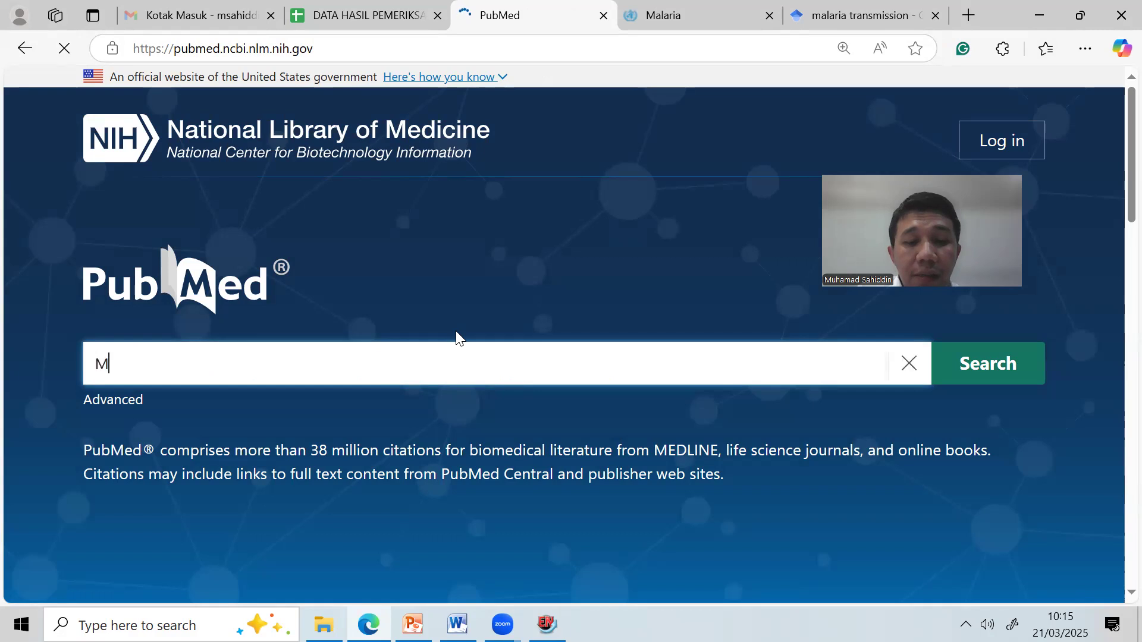
text(alaria t)
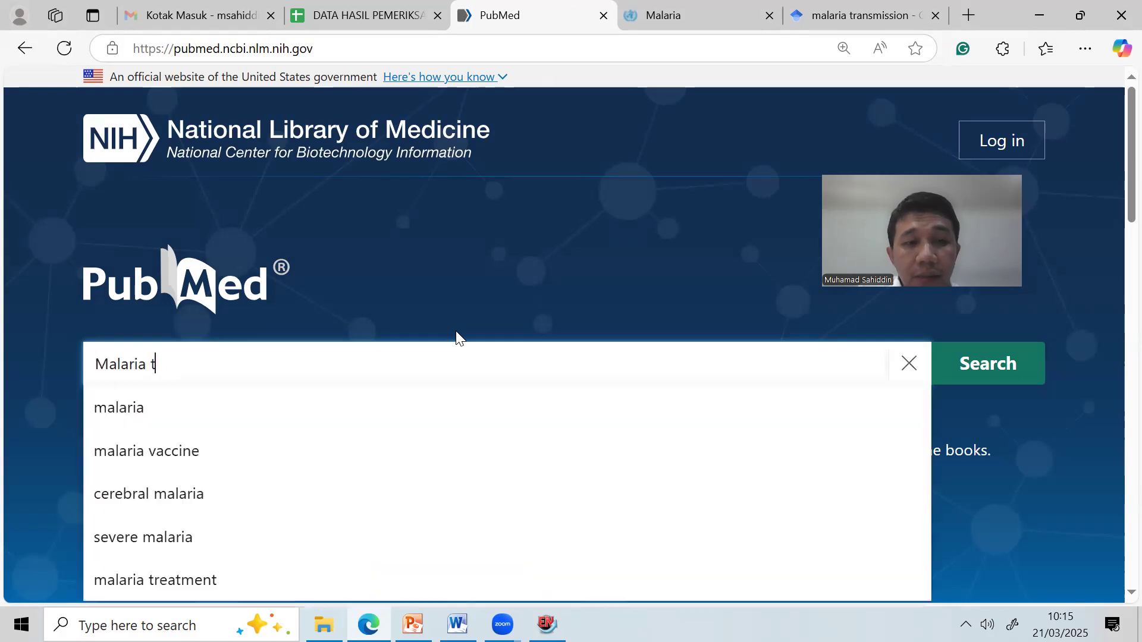
text(rans)
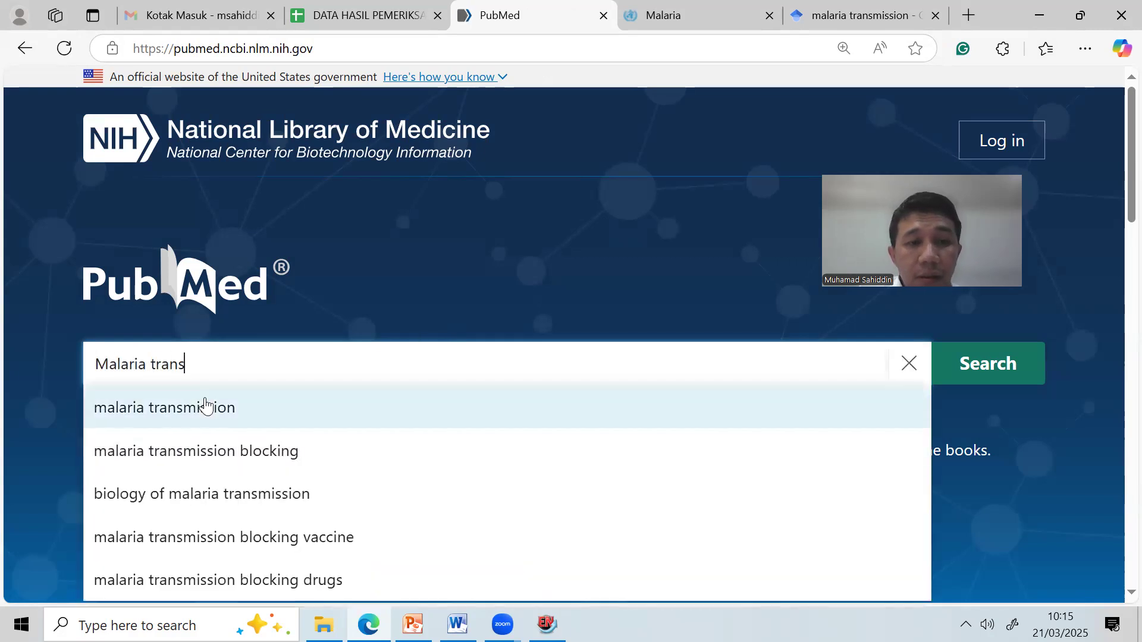
click(204, 407)
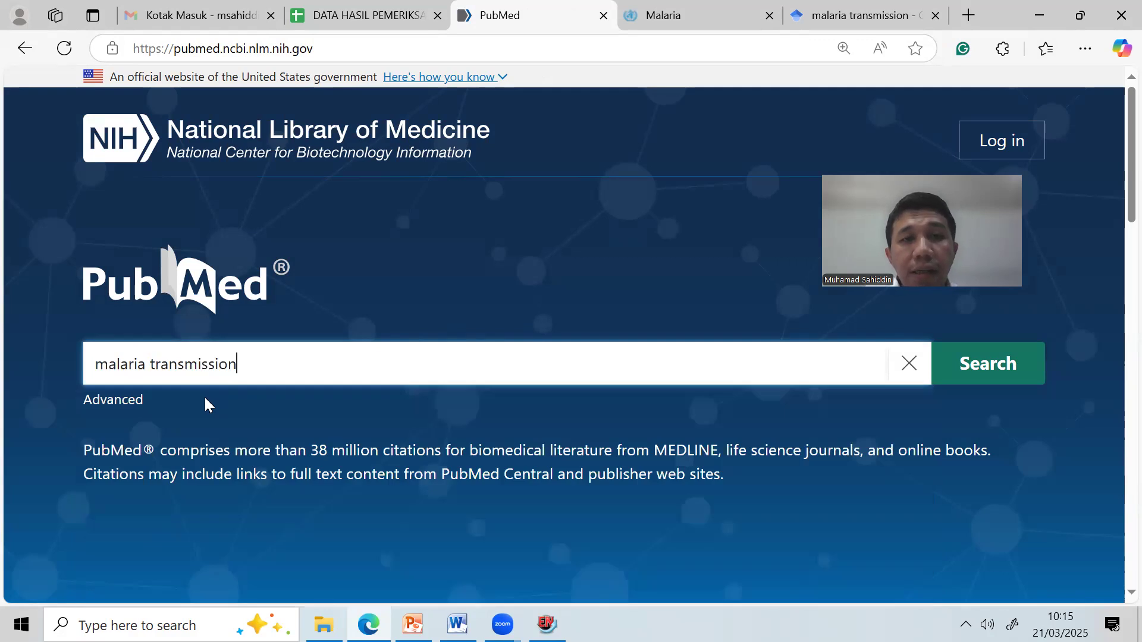
click(1017, 381)
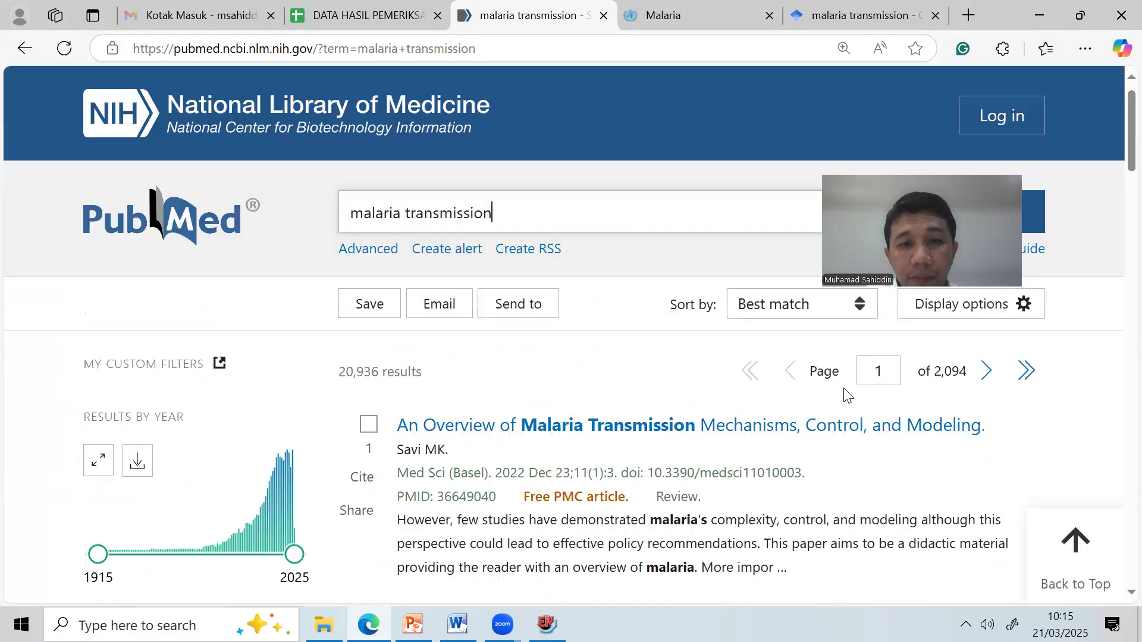
Open the first result, 'An Overview of Malaria Transmission Mechanisms, Control, and Modeling'.
scroll(816, 387, down, 3)
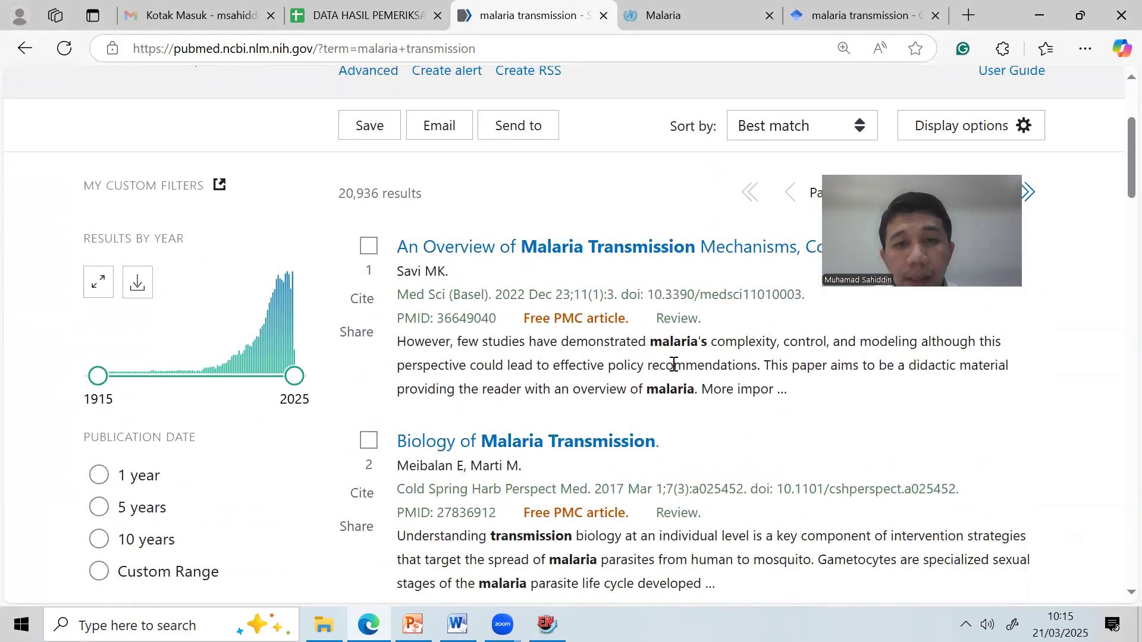
scroll(674, 365, up, 2)
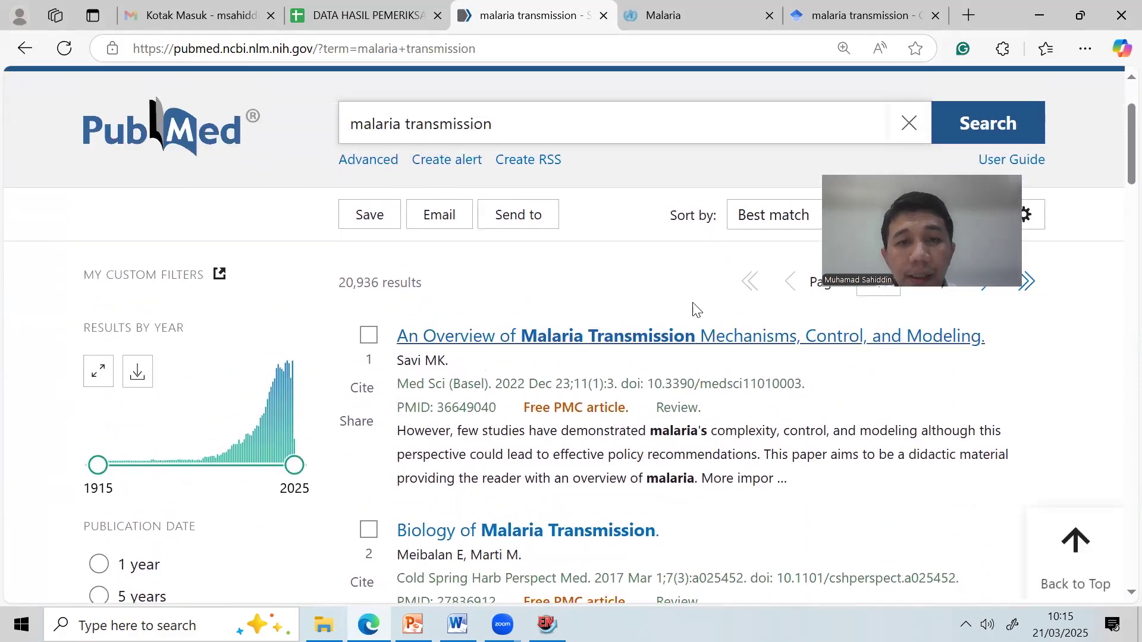
click(595, 340)
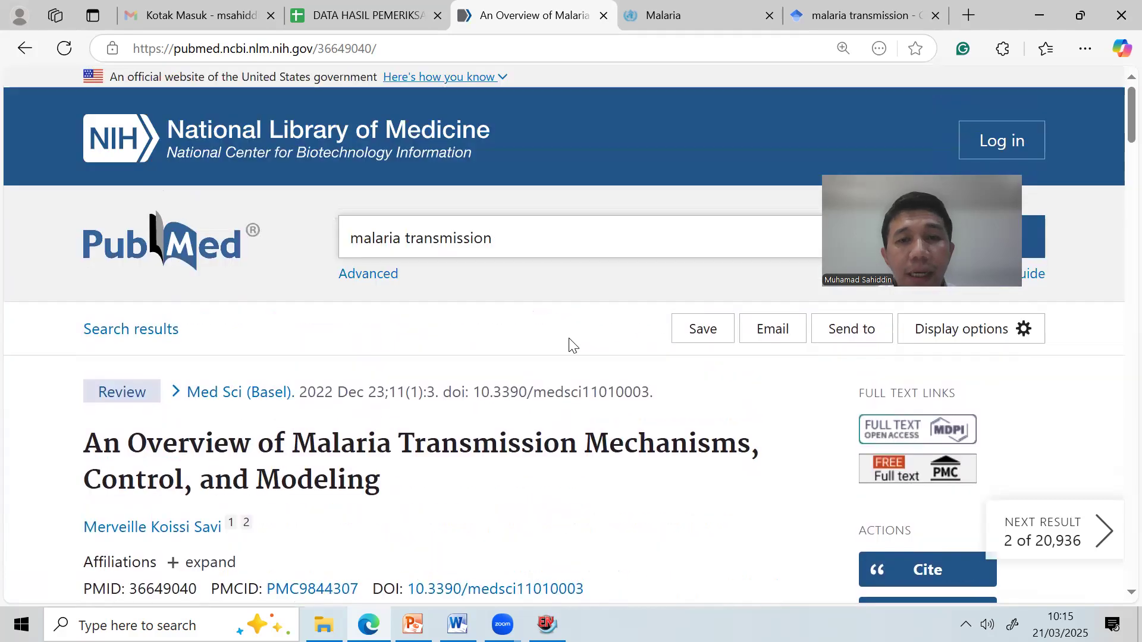
click(773, 223)
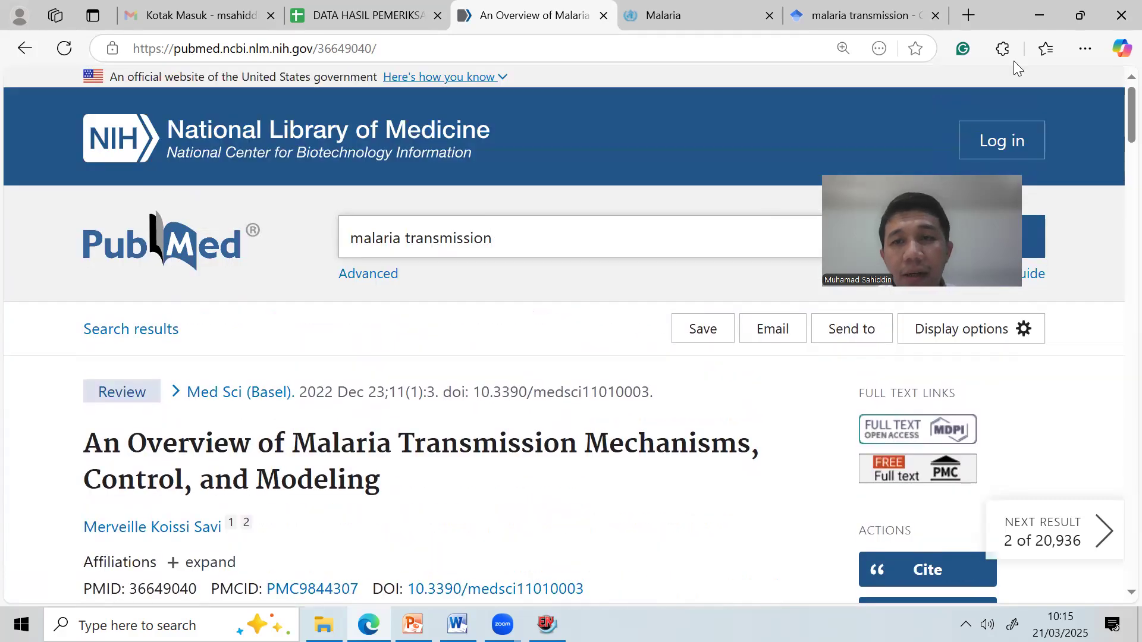
scroll(716, 341, down, 4)
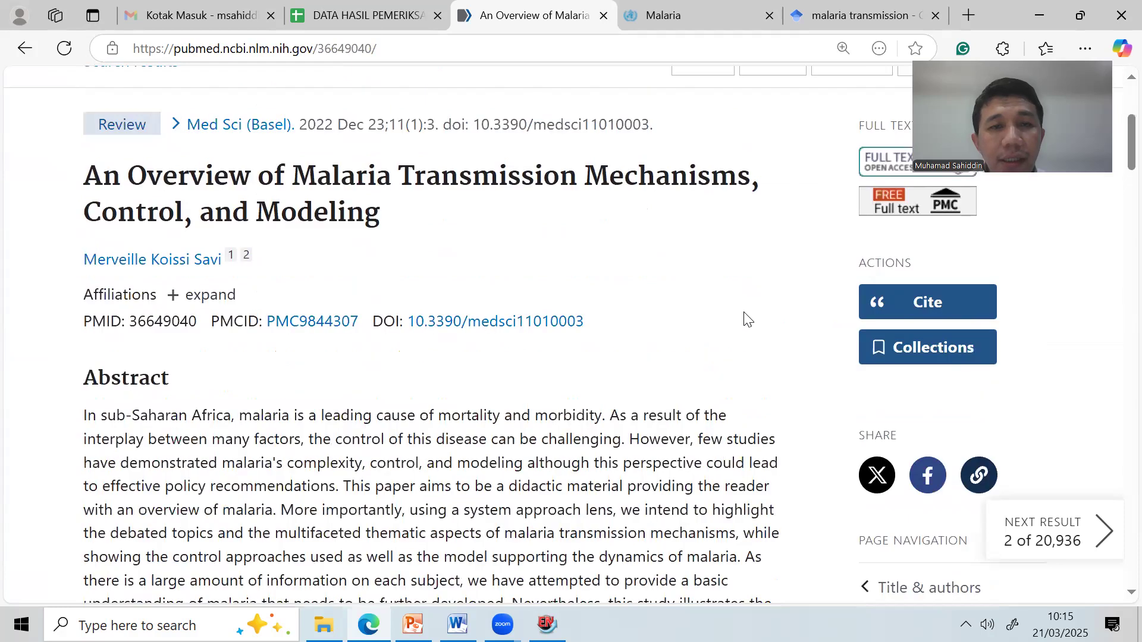
Download the article's citation as 36649040.nbib and open it to import into EndNote.
click(947, 305)
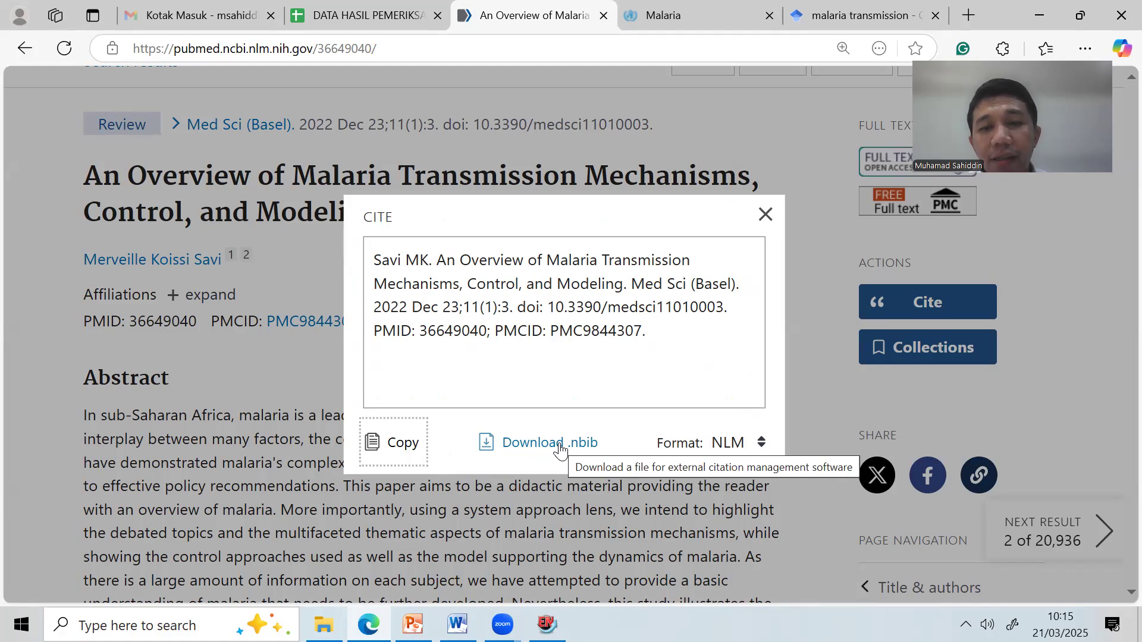
click(533, 443)
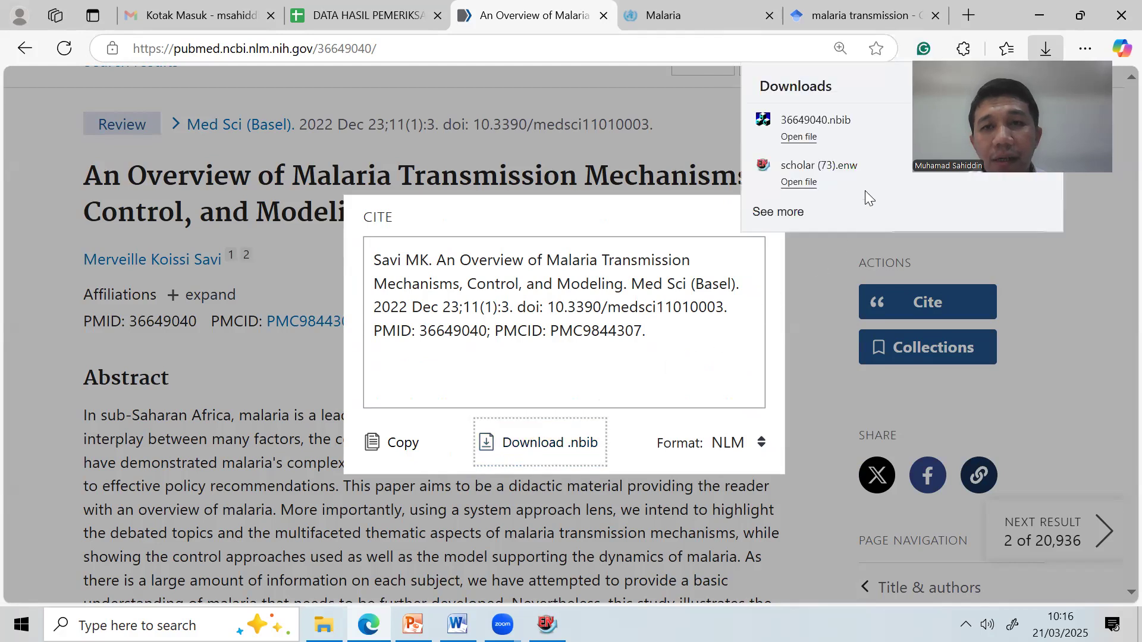
drag(1033, 52, 1058, 327)
mouse_move(902, 127)
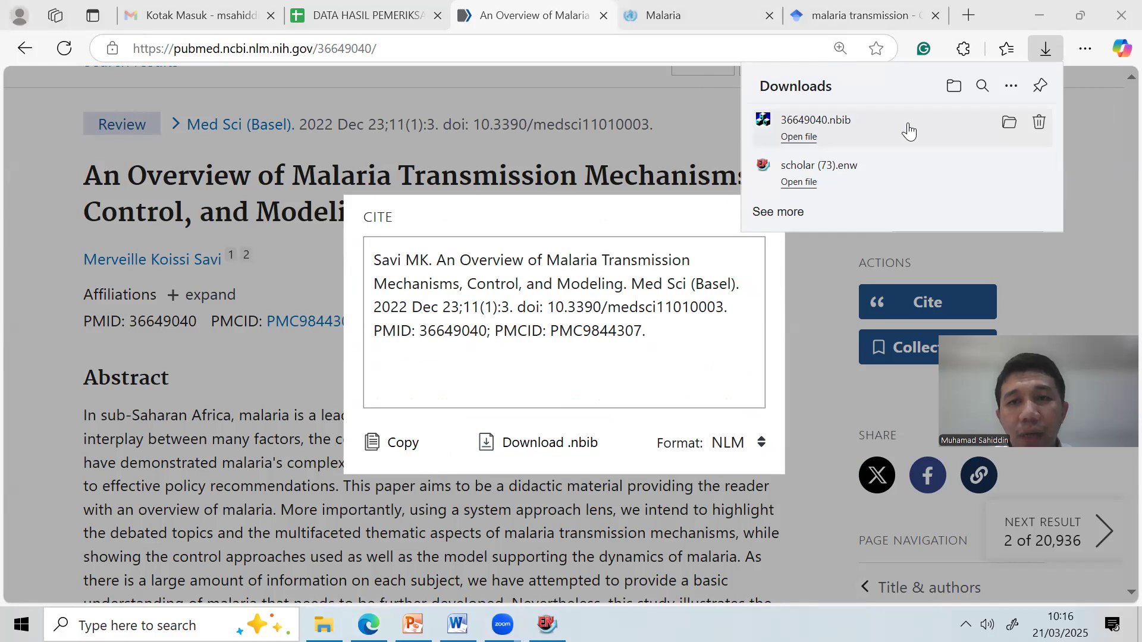
click(907, 125)
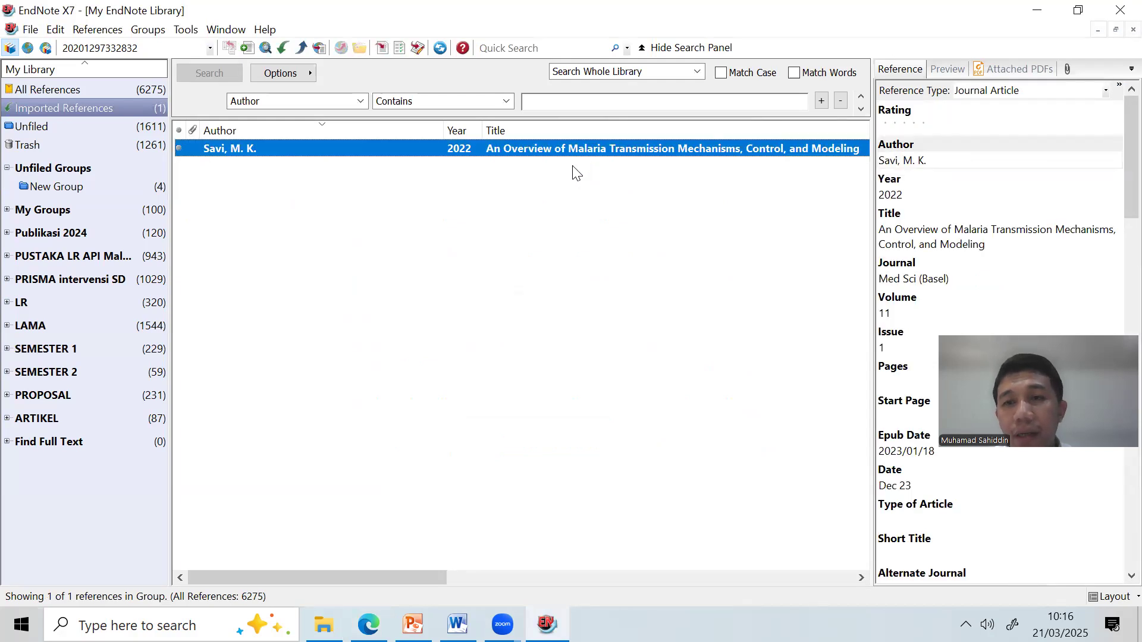
Drag the imported Savi, M. K. 2022 reference into New Group, making five references.
drag(530, 153, 154, 186)
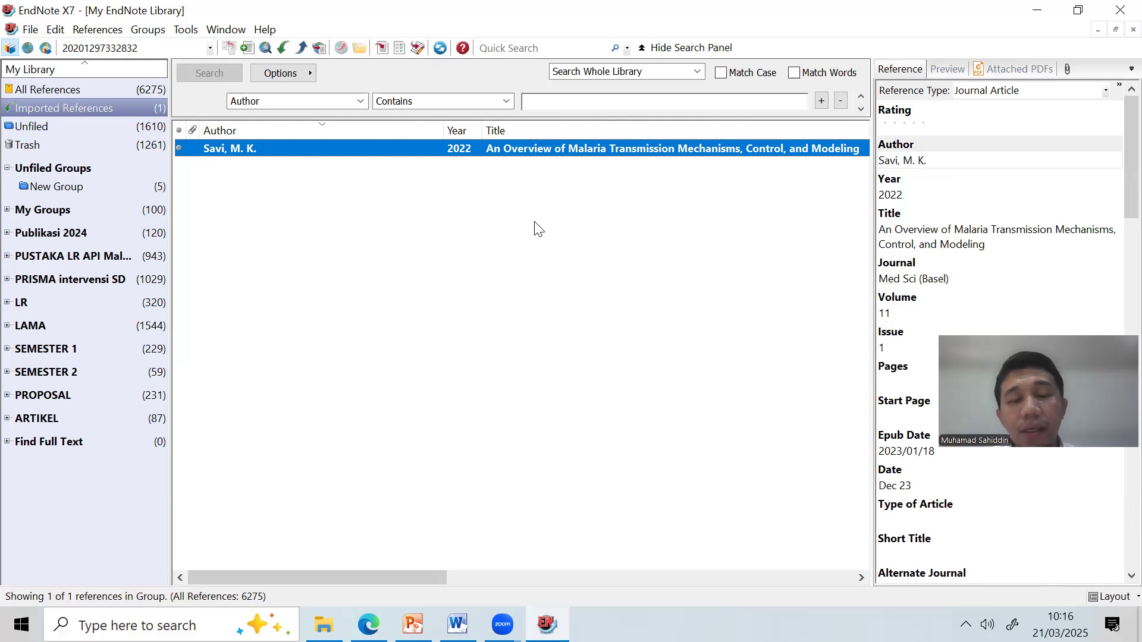
click(369, 624)
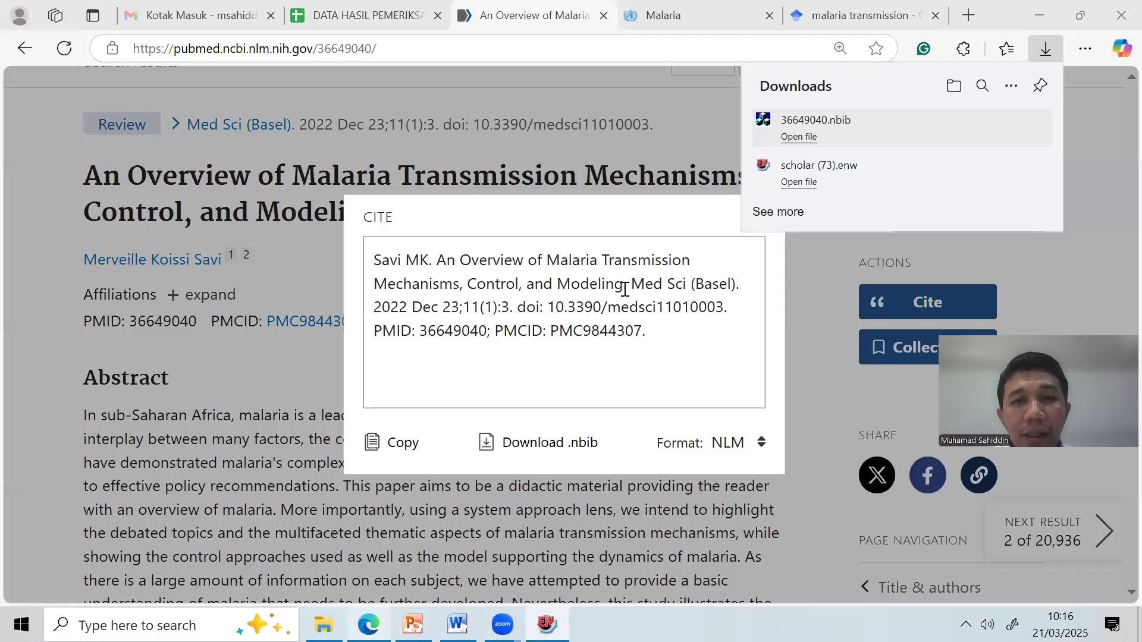
Open the third result, 'Climate, environment and transmission of malaria', and show its citation options.
click(433, 507)
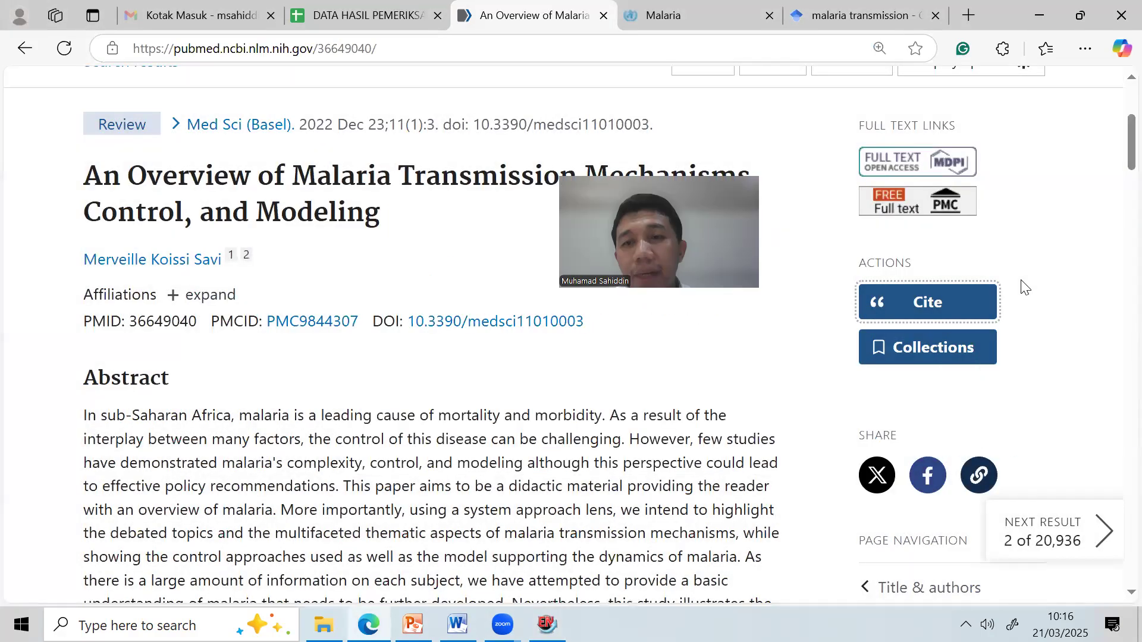
click(23, 49)
scroll(552, 390, down, 3)
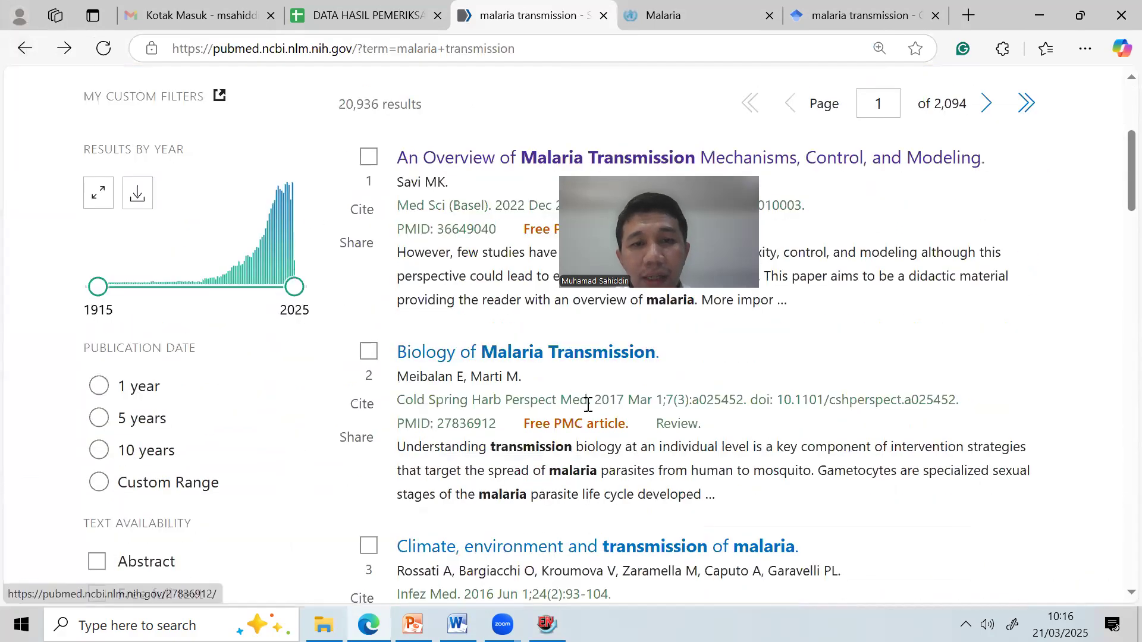
scroll(552, 390, down, 3)
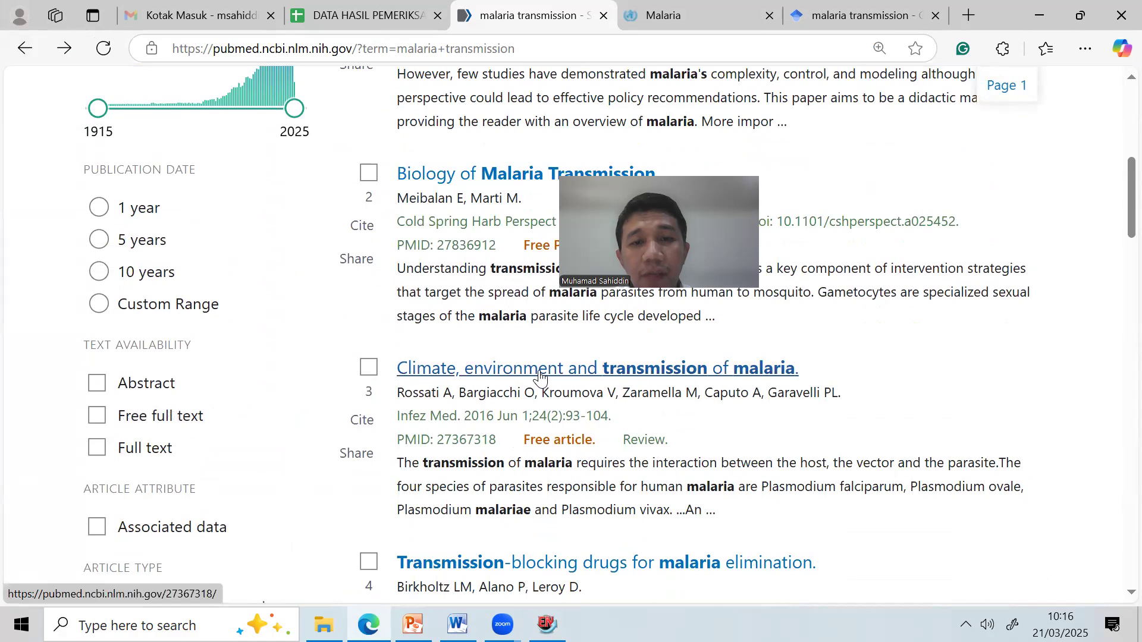
click(539, 376)
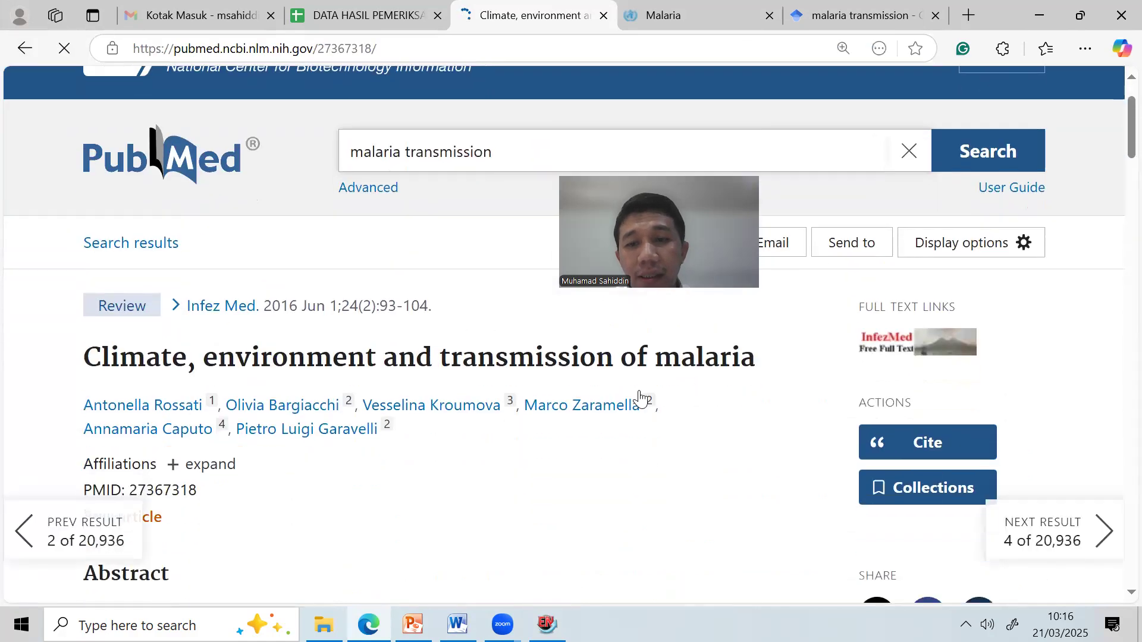
scroll(642, 402, down, 3)
click(938, 350)
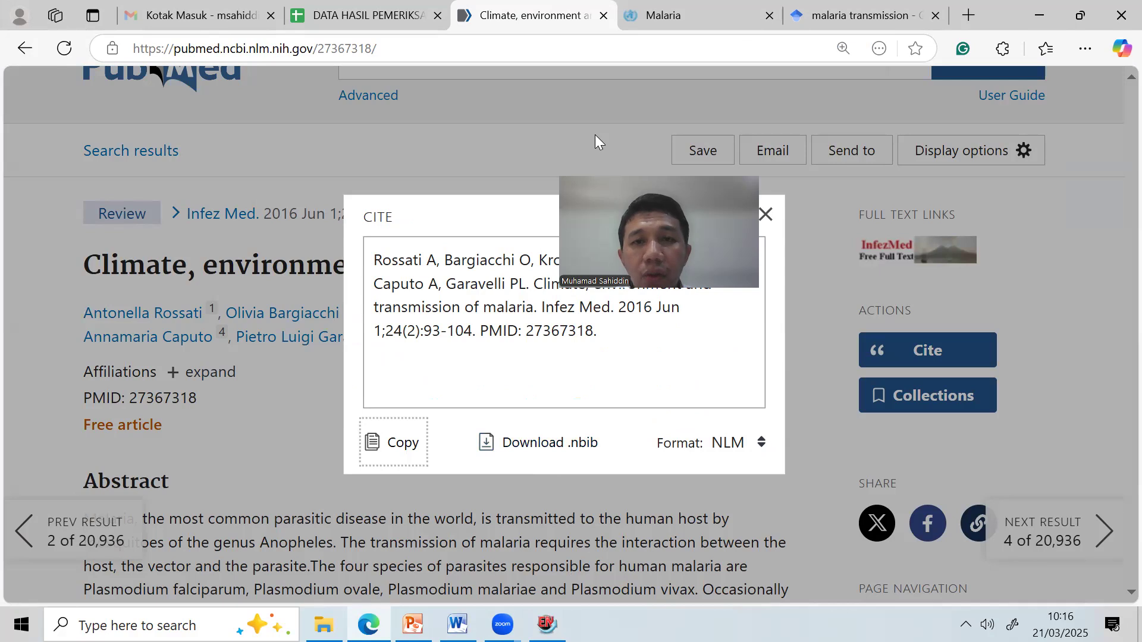
click(412, 625)
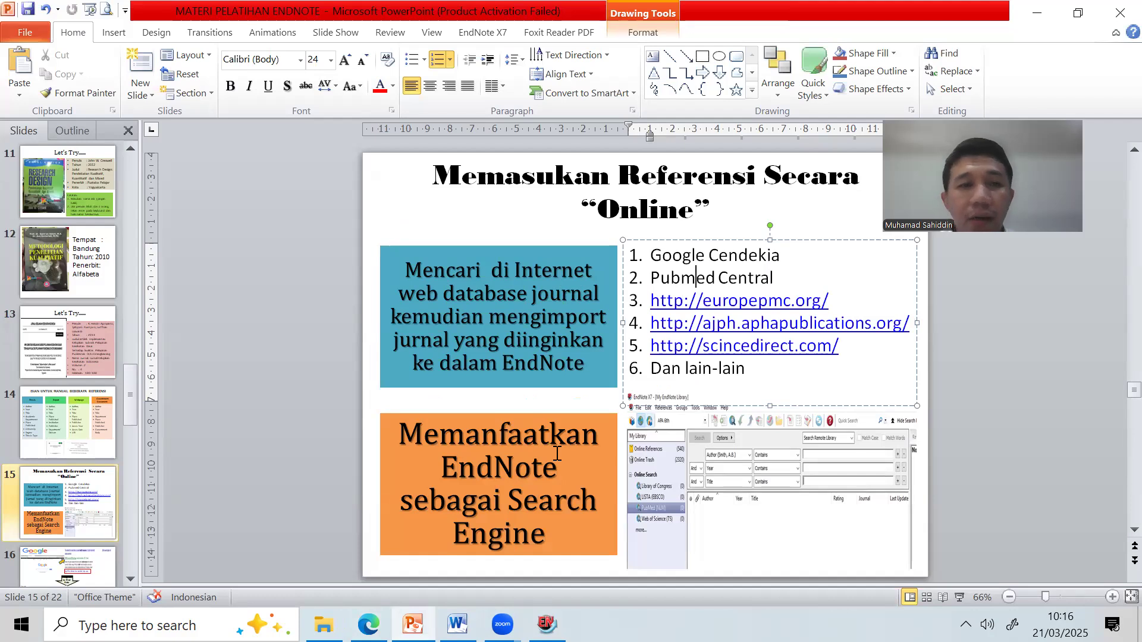
Step through slides 16, 17 and 19, then present slide 19 'Model Insert Sitasi' full screen.
scroll(81, 461, down, 2)
click(84, 432)
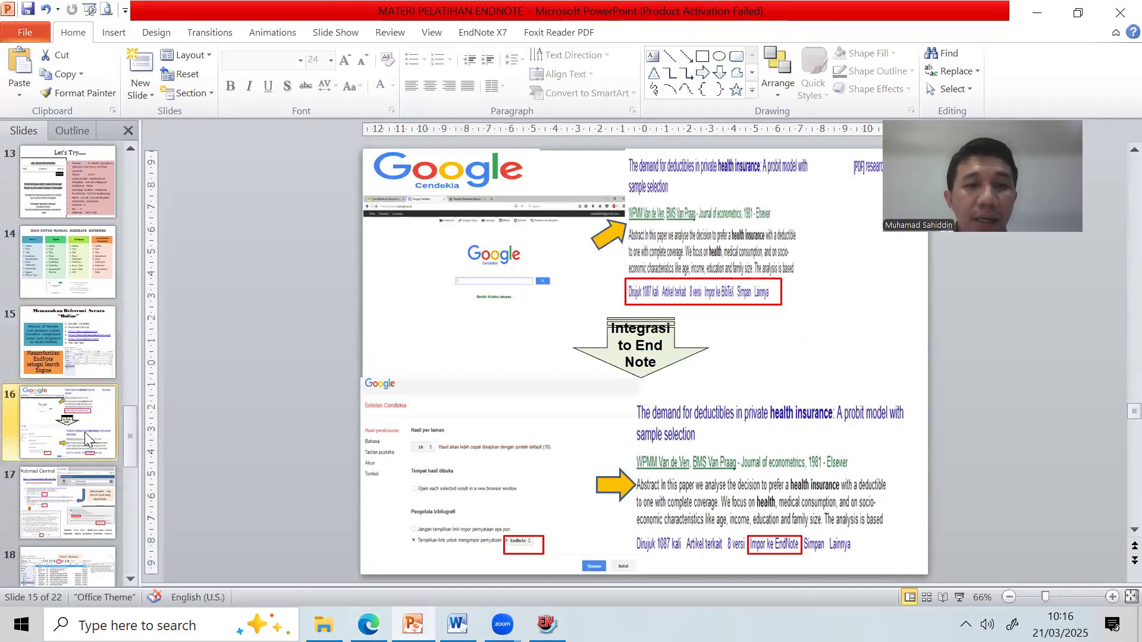
click(80, 506)
scroll(81, 499, down, 2)
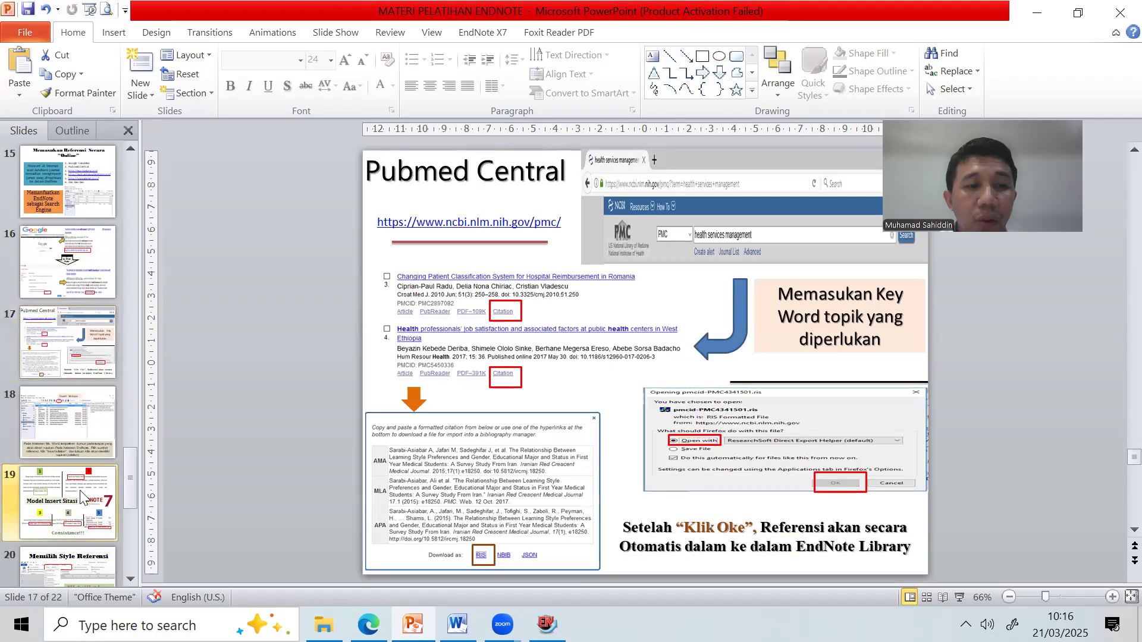
click(82, 496)
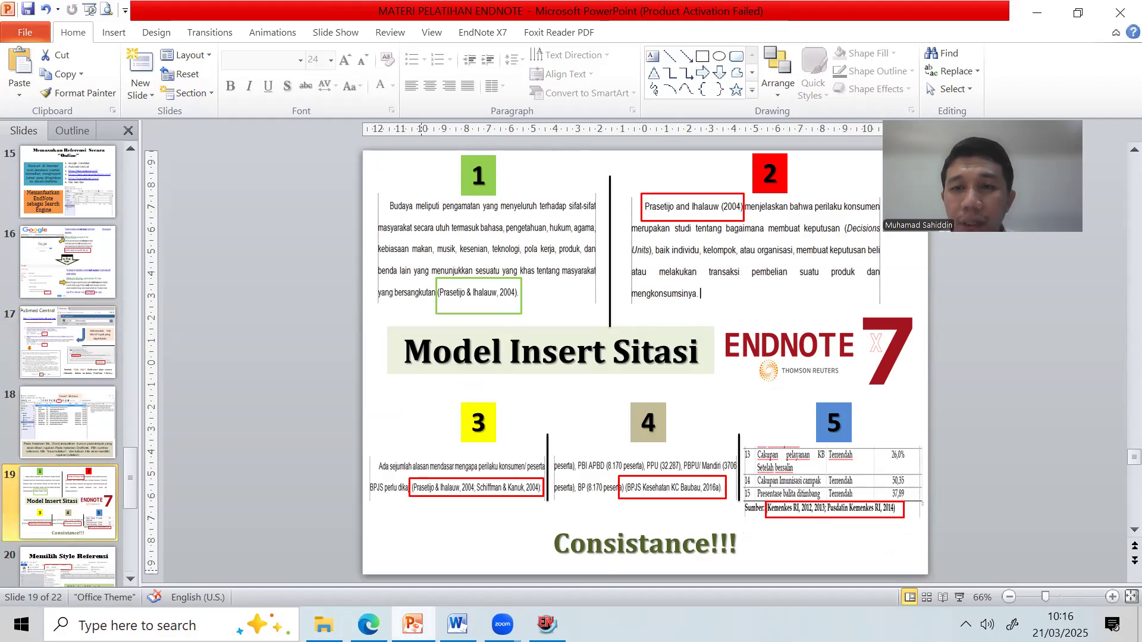
click(963, 601)
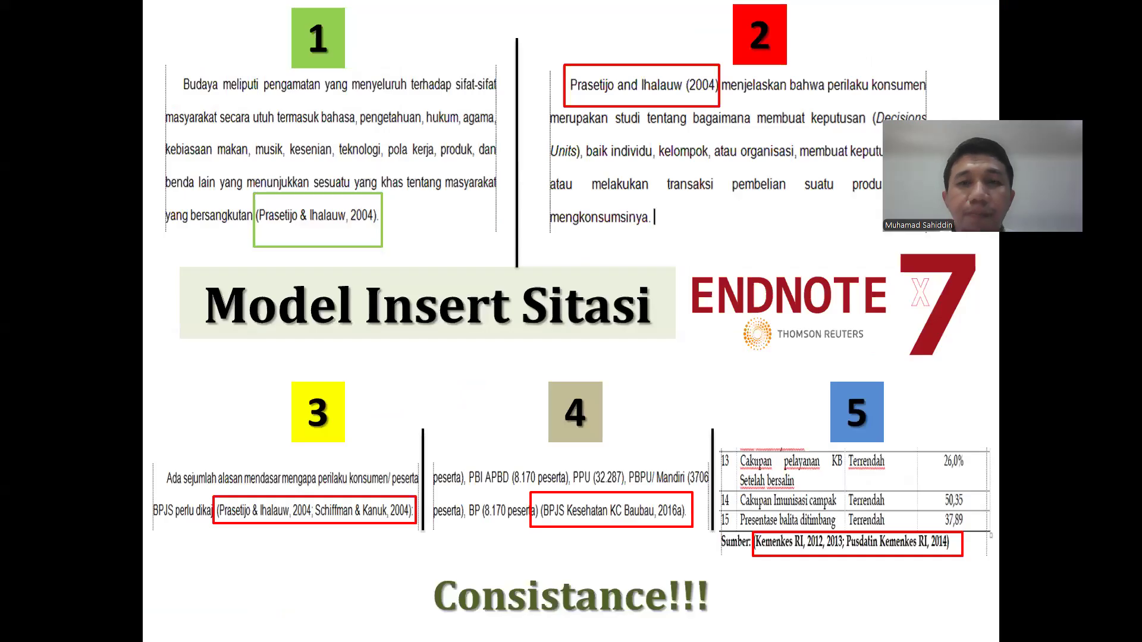